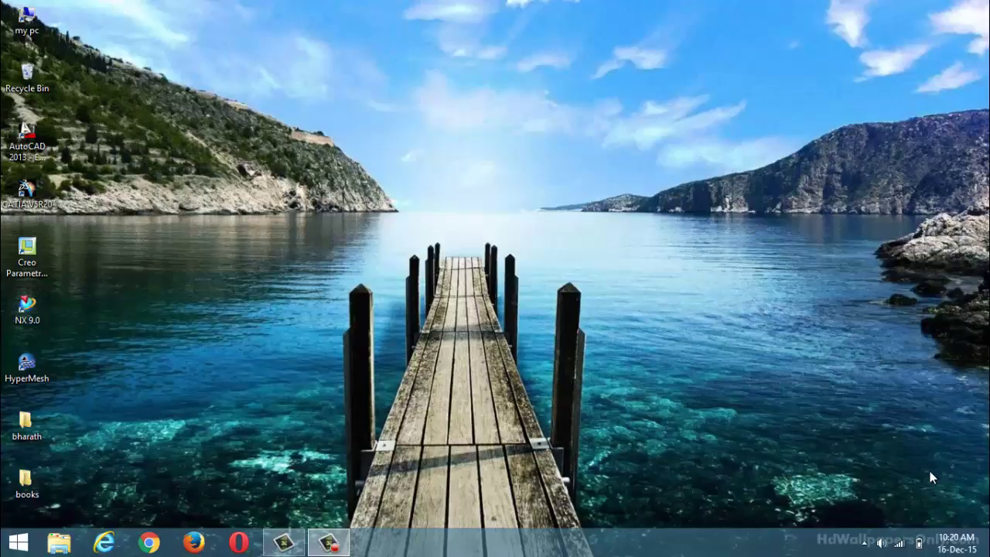
click(329, 543)
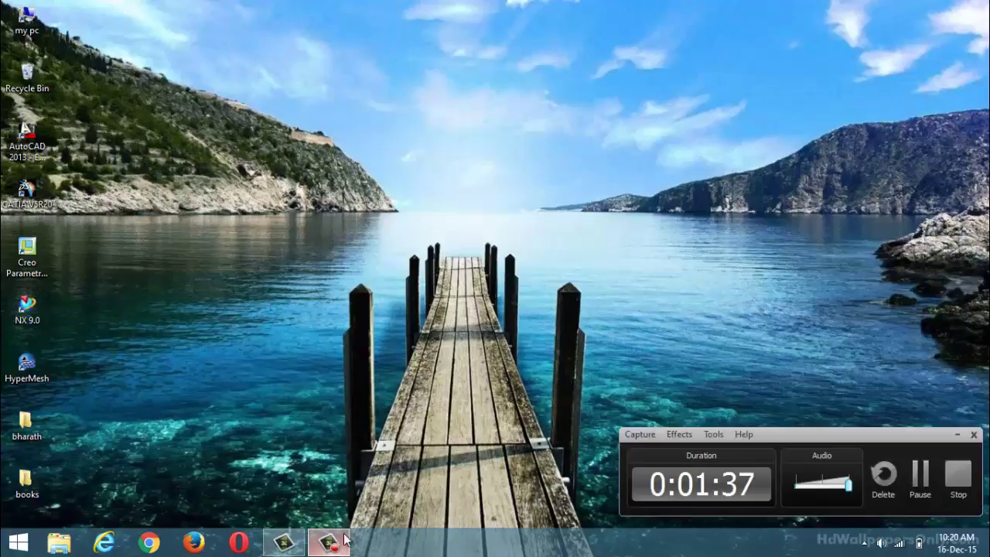
click(921, 475)
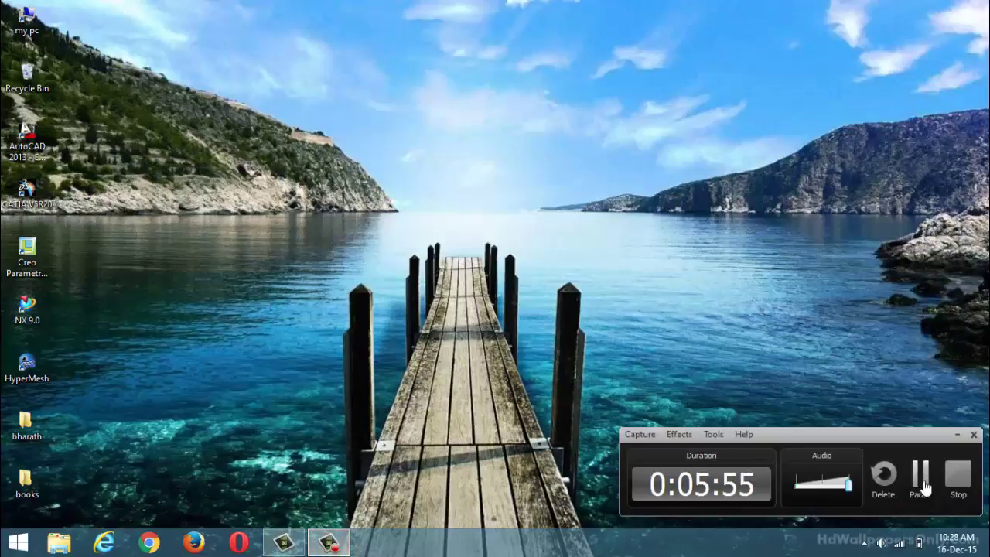
click(920, 475)
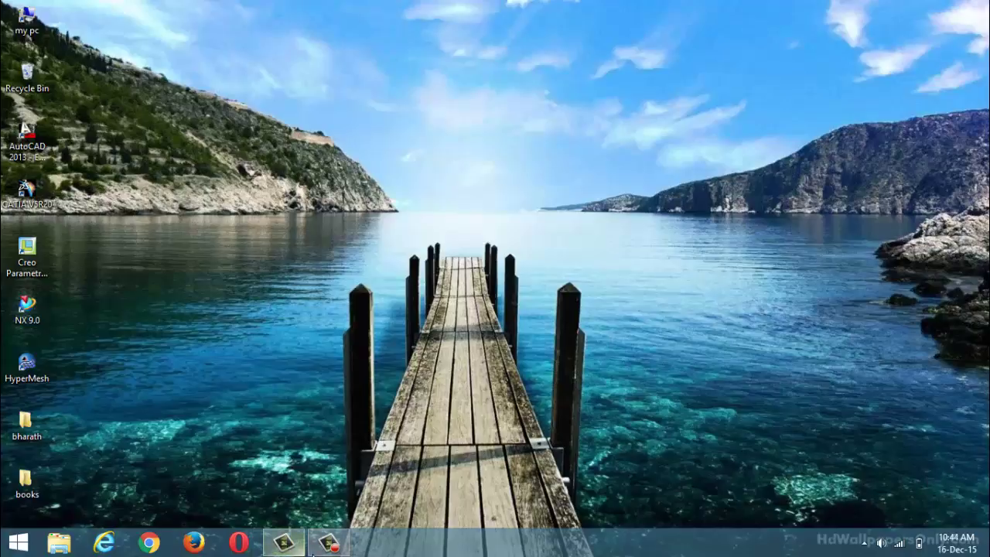
click(326, 549)
click(920, 480)
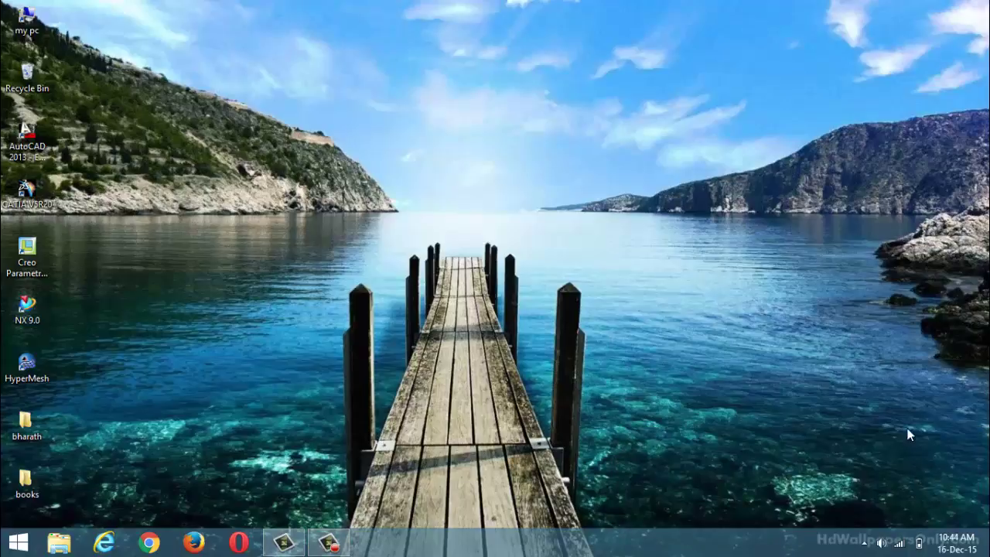
- Launch Creo Parametric 2.0 from the desktop and maximize its window
right_click(39, 257)
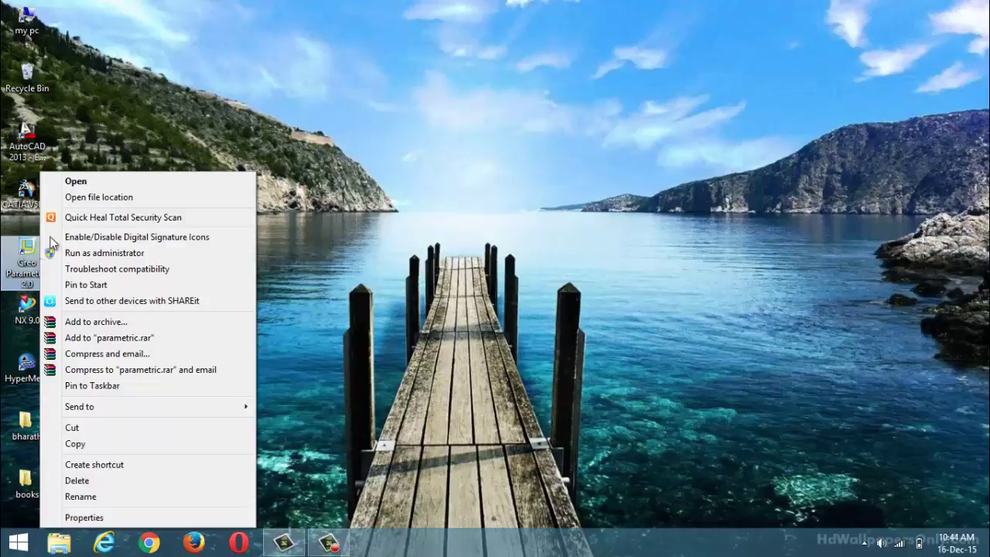
click(96, 182)
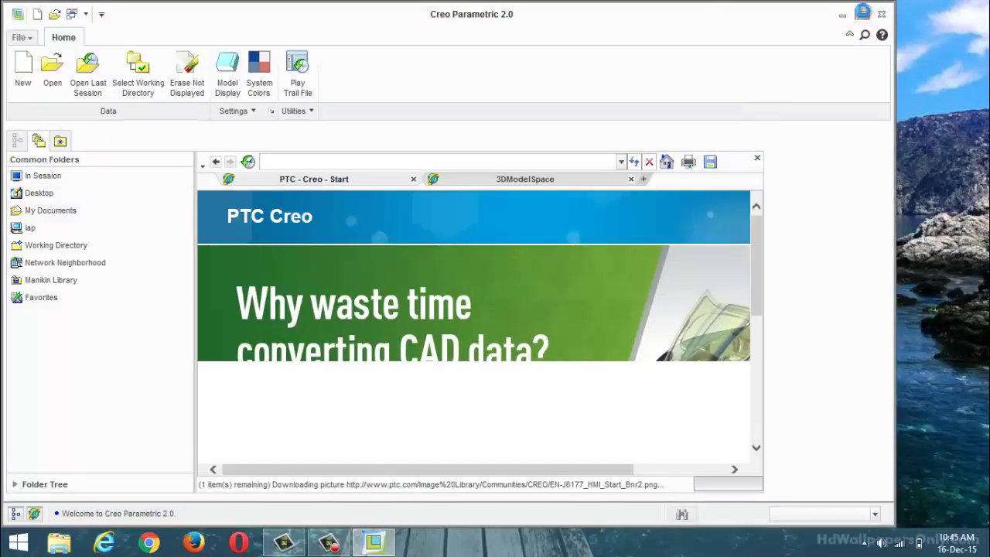
click(862, 14)
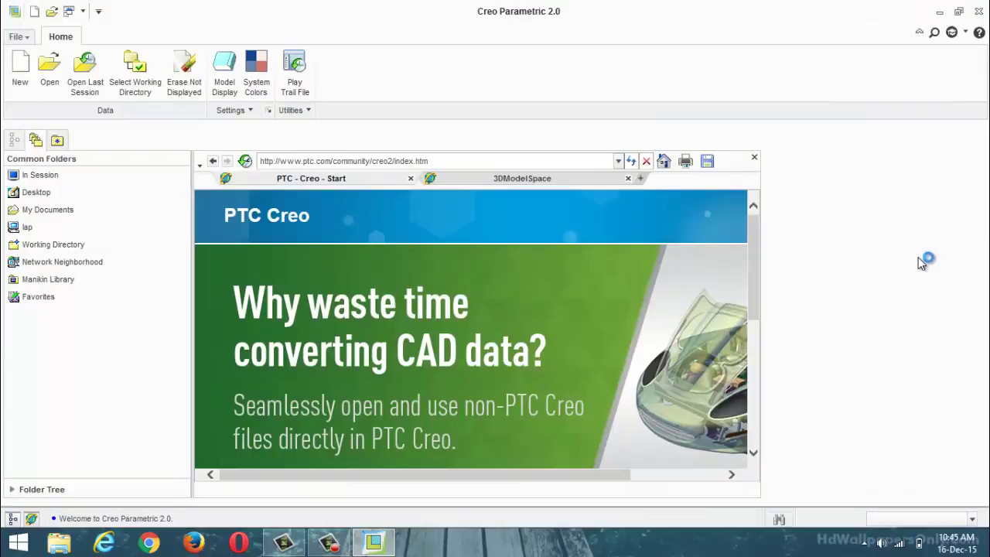
- Create a new file of type Sketch with the default name and an empty common name
click(23, 74)
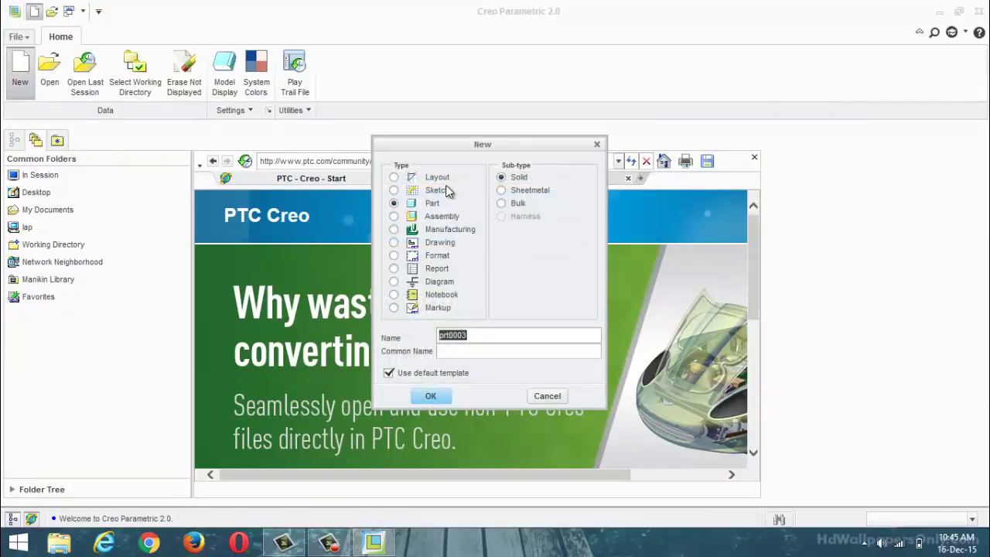
click(393, 192)
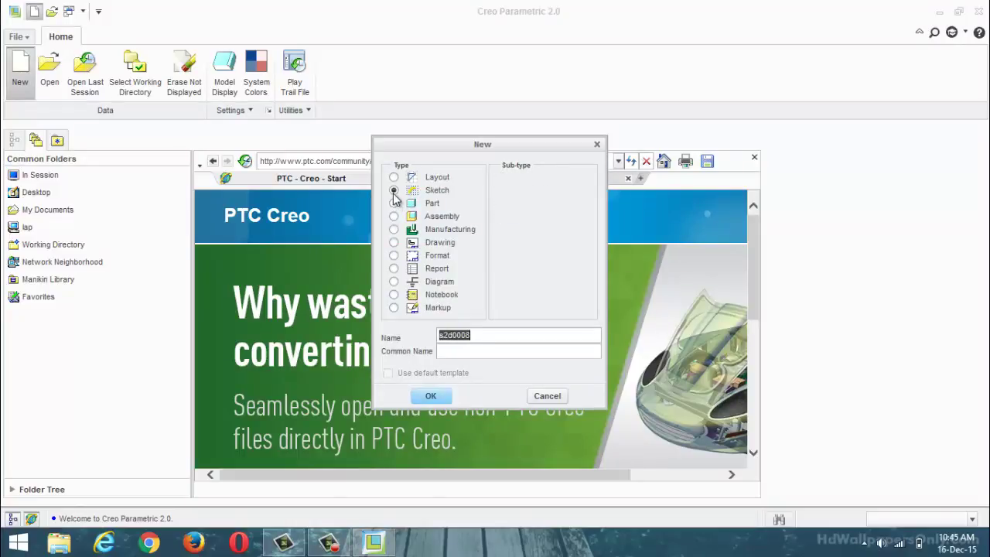
click(485, 352)
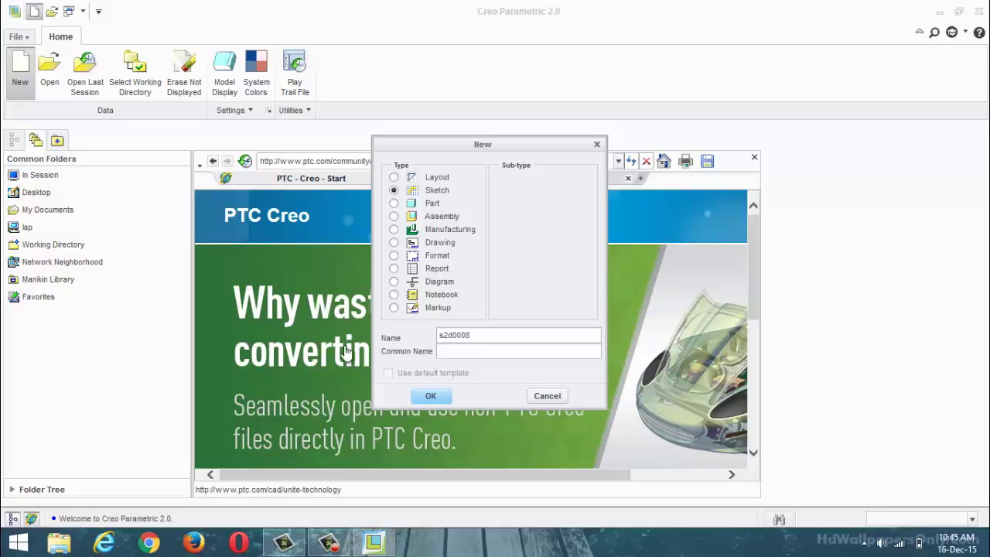
drag(464, 334, 413, 335)
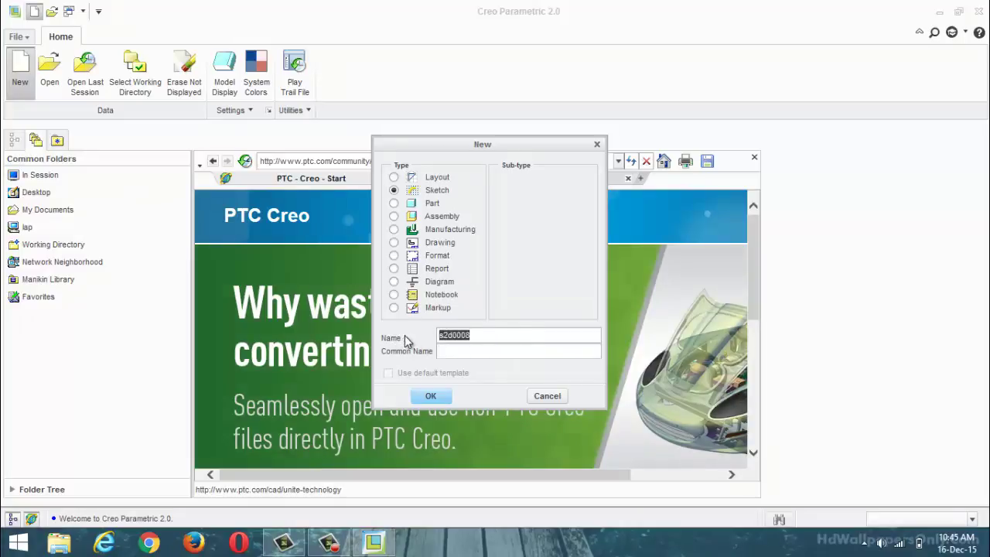
click(522, 352)
click(434, 396)
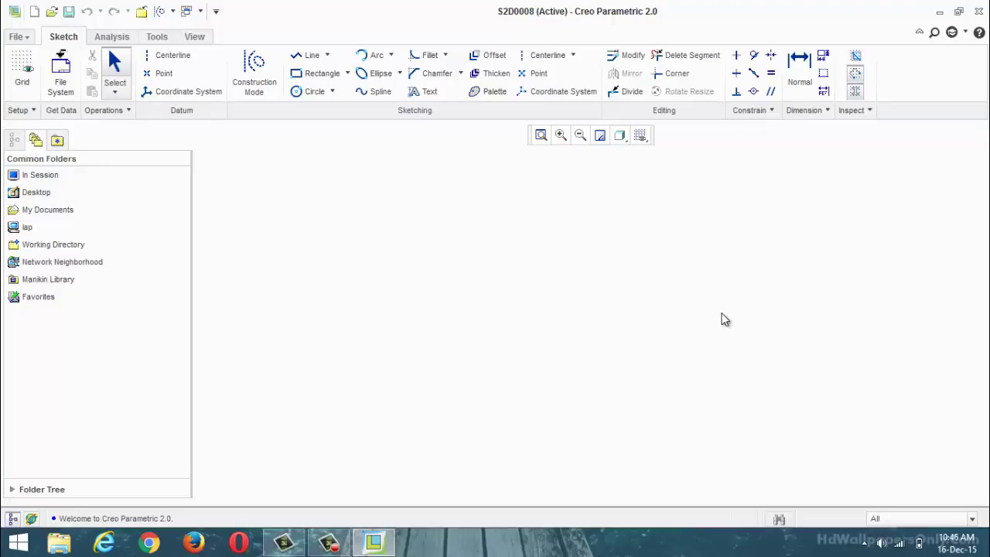
- Turn on the grid display in the sketch
click(641, 137)
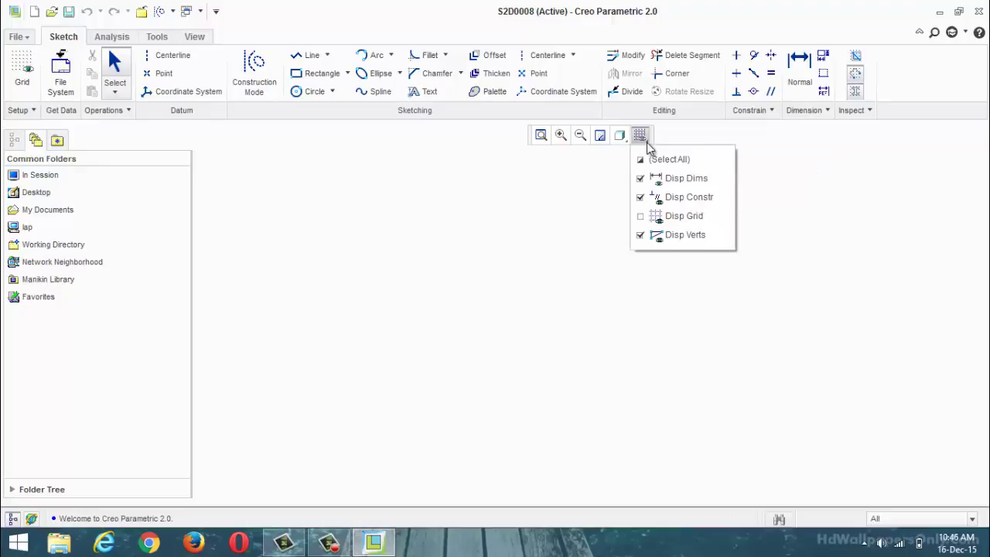
click(642, 219)
click(588, 326)
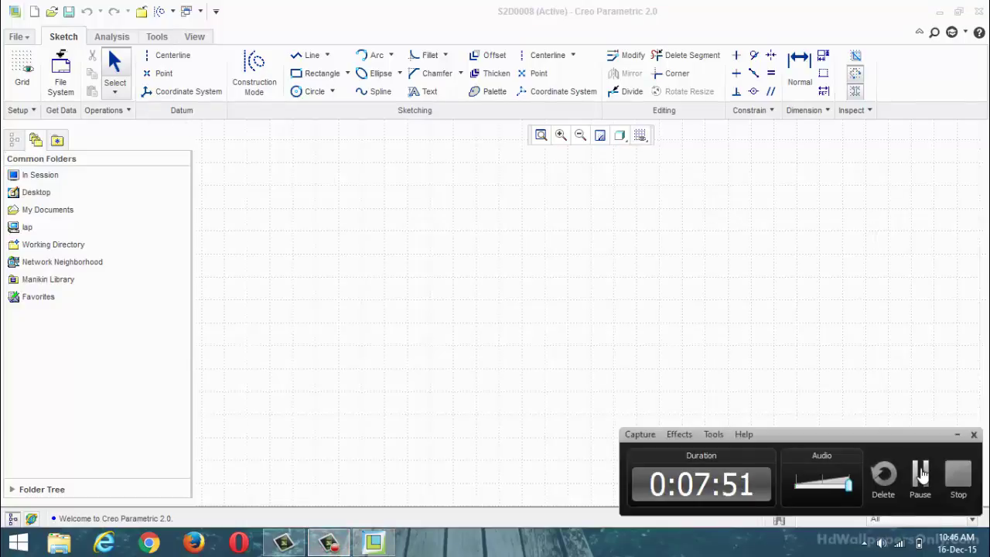
click(918, 473)
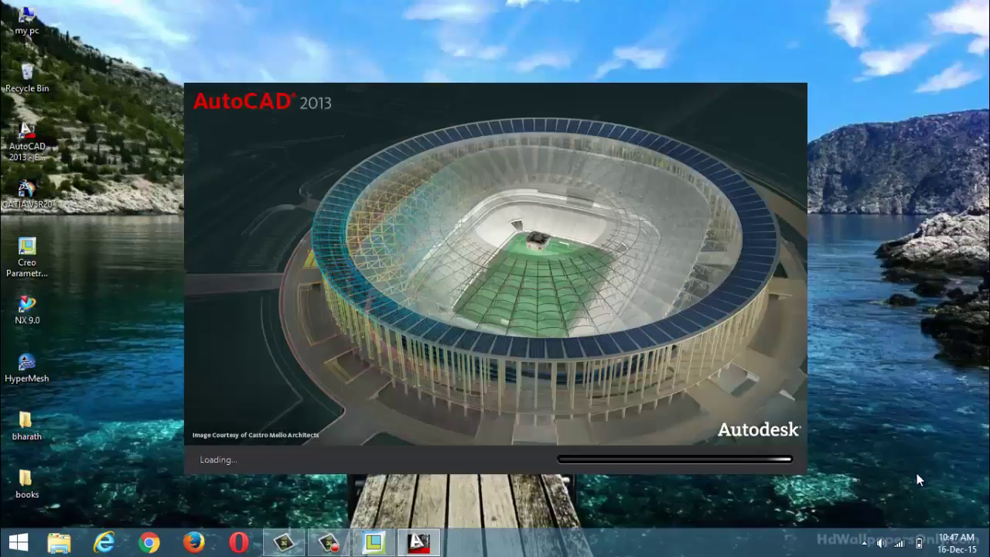
- Switch to Creo Parametric and sketch two separate circles, about 13.86 and 11.73 in diameter, the smaller one lower left of the larger
click(370, 543)
click(312, 92)
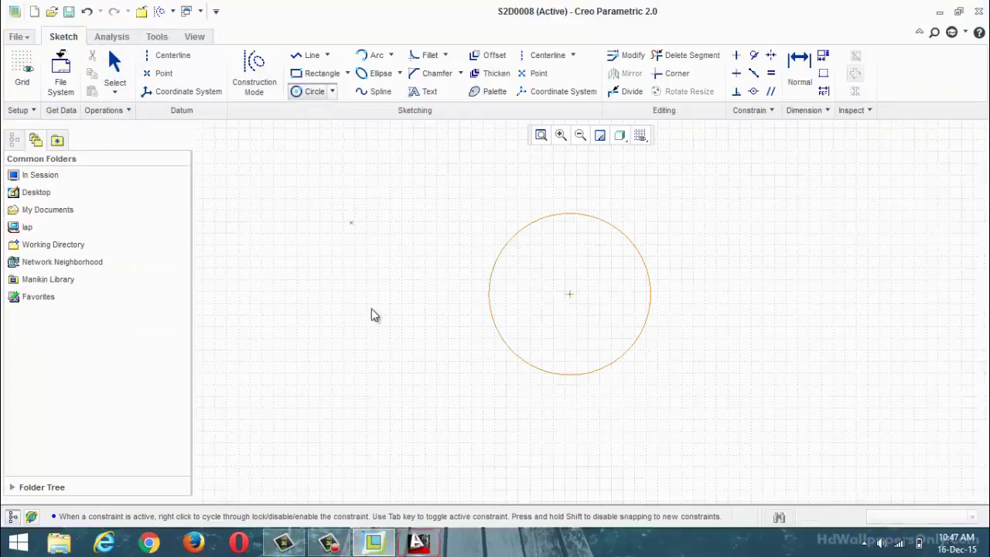
click(404, 294)
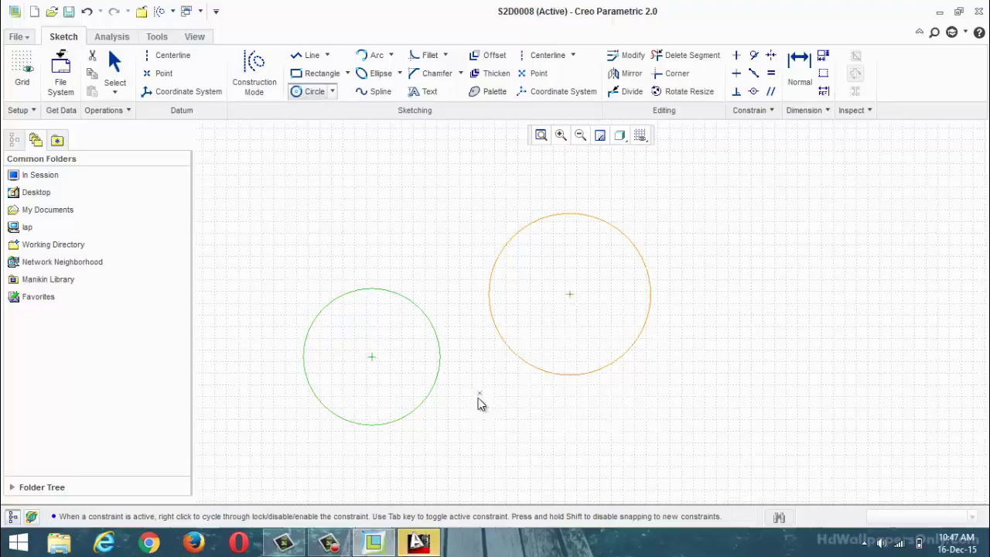
middle_click(415, 428)
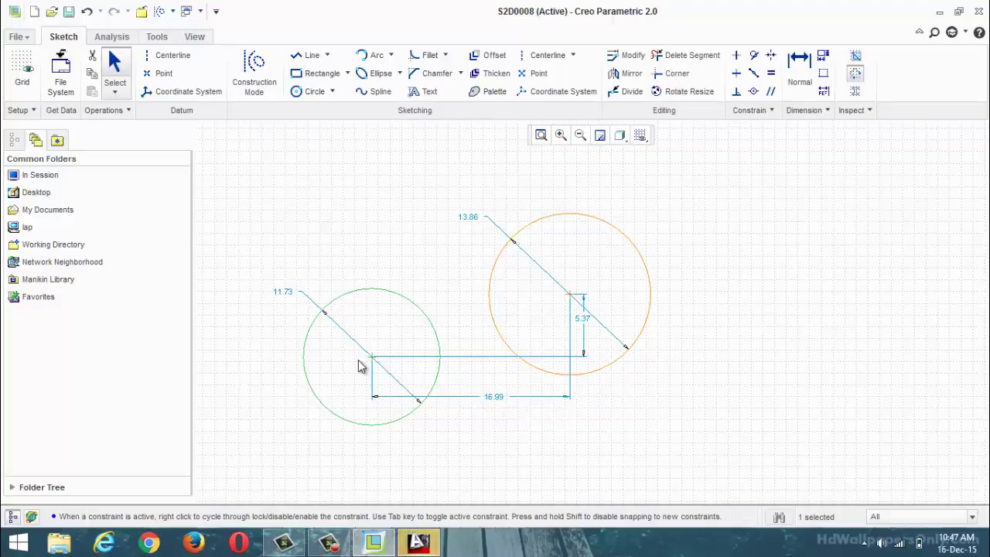
- Set the diameters of both sketched circles to 15
double_click(477, 219)
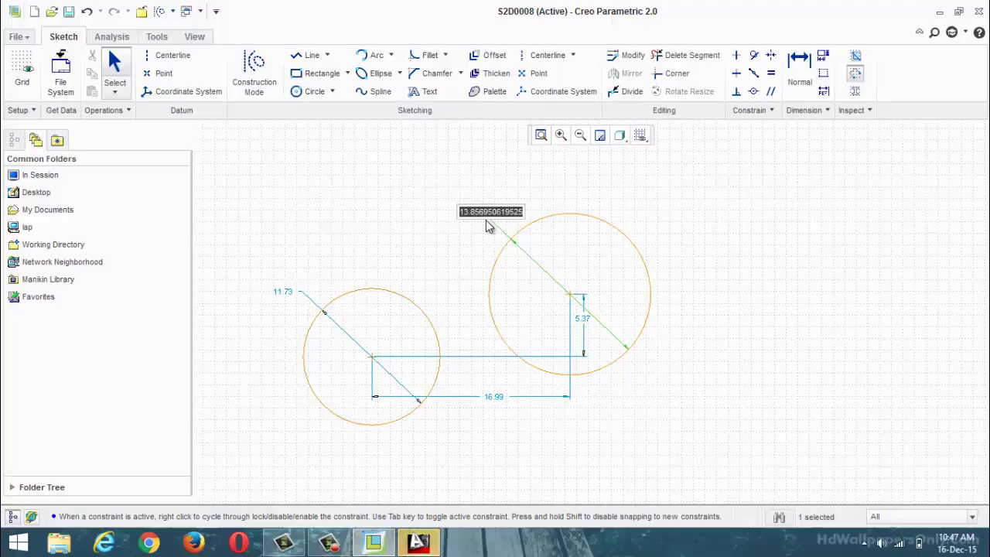
text(15)
key(Return)
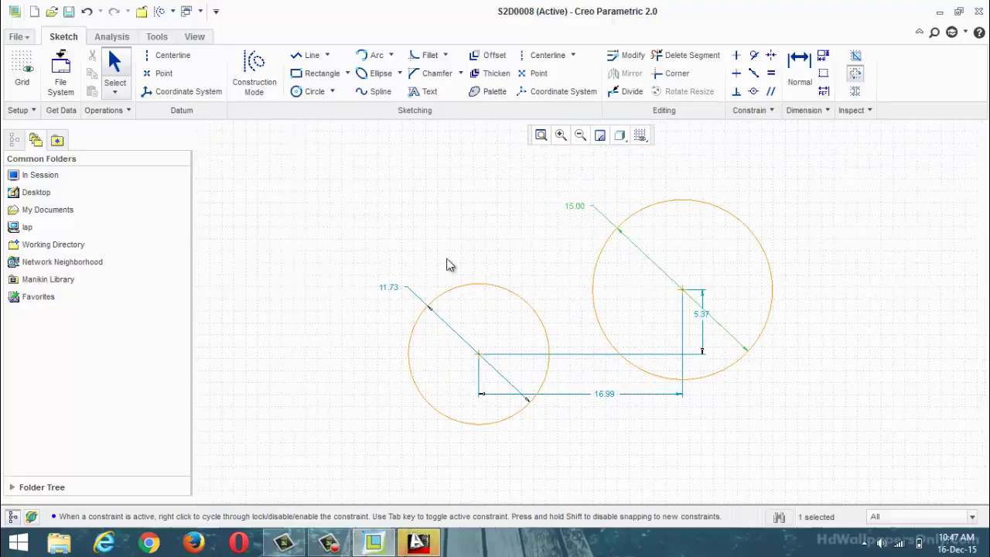
double_click(386, 286)
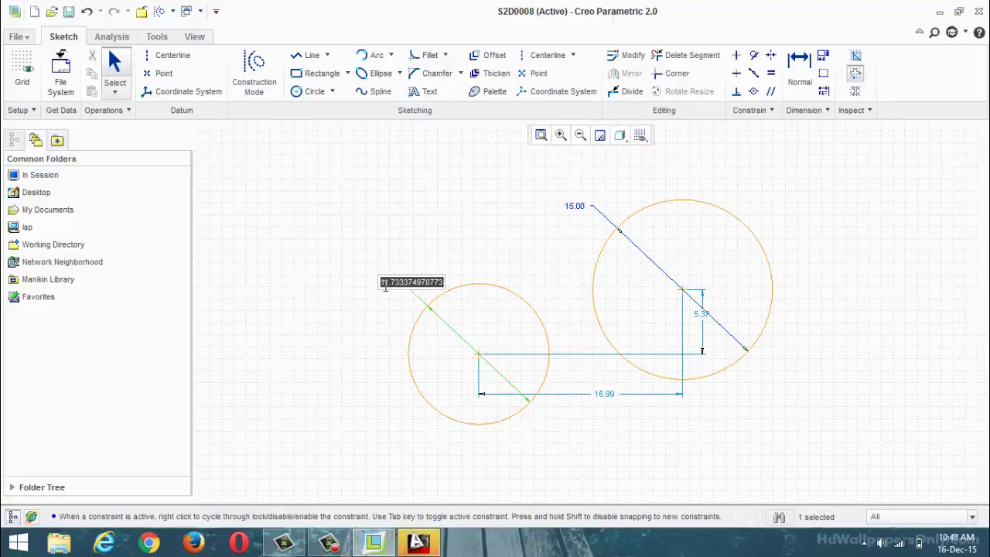
text(15)
key(Return)
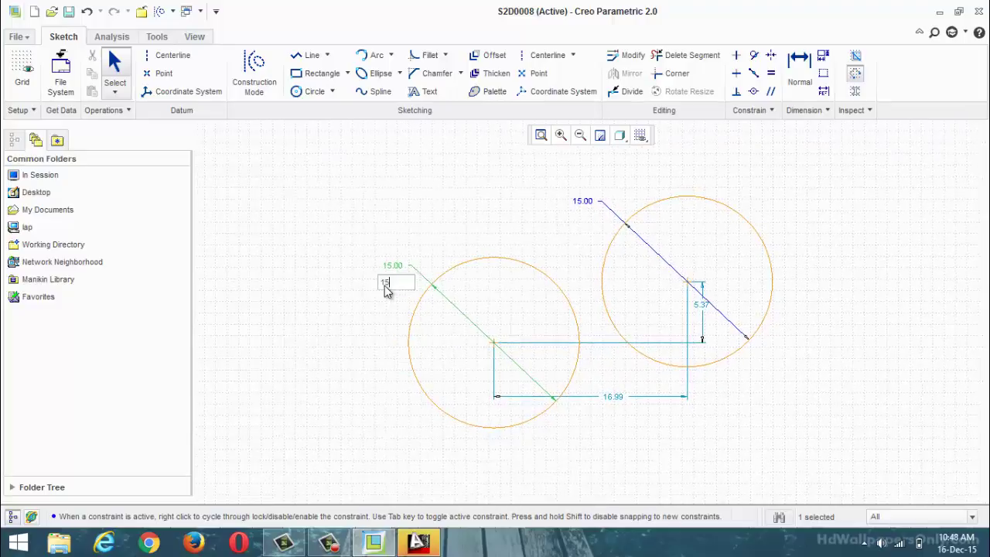
click(345, 338)
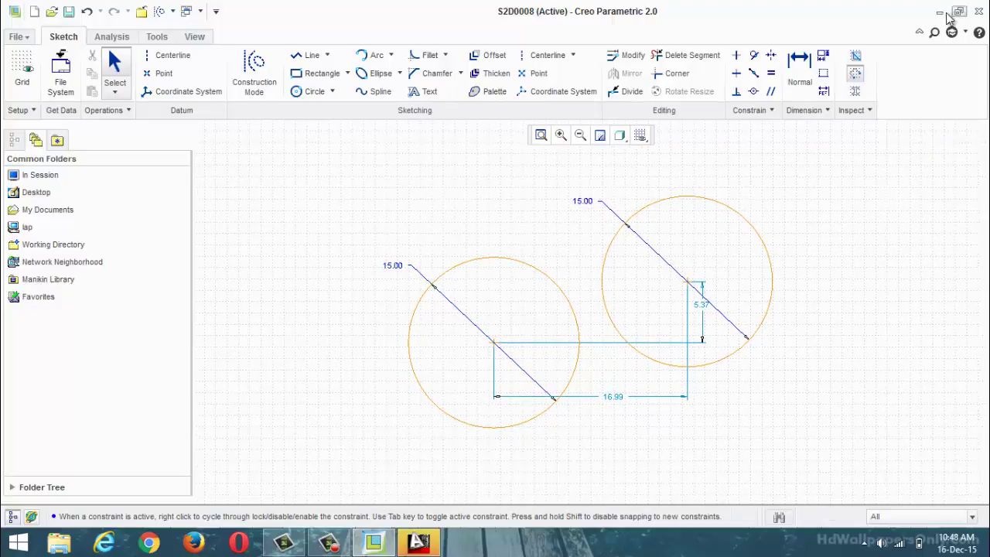
- Switch to AutoCAD 2013 and draw a circle with a radius of about 399 near the middle of the drawing
click(430, 546)
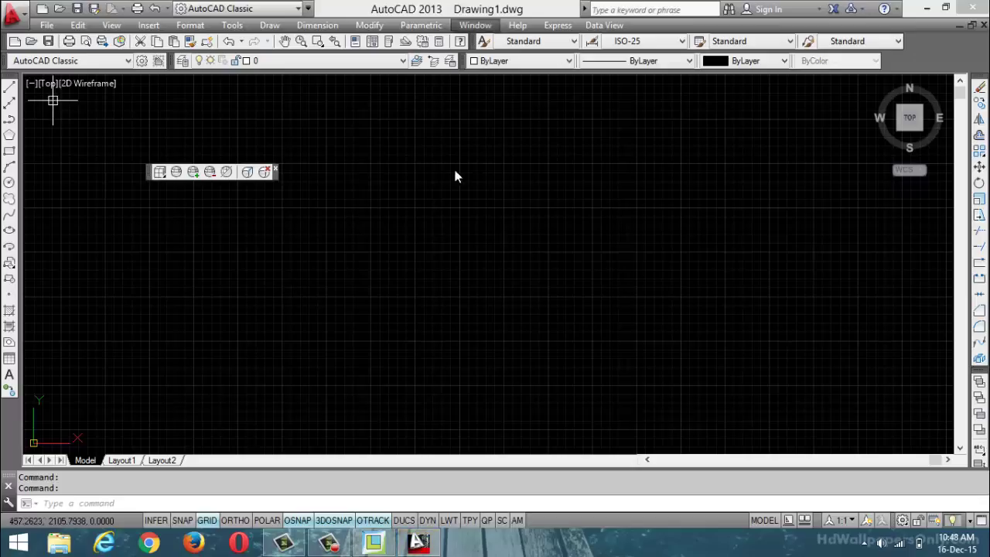
click(10, 182)
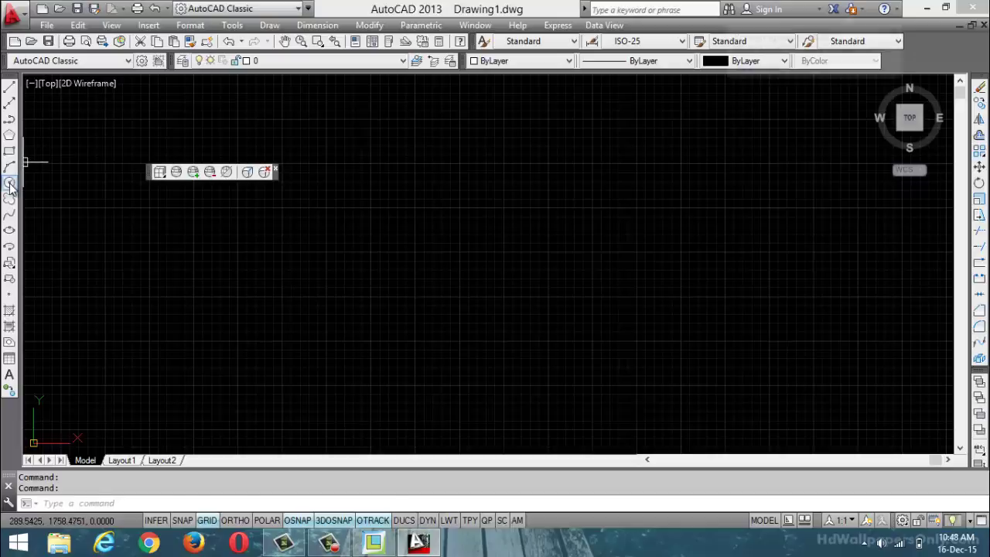
click(423, 275)
click(472, 225)
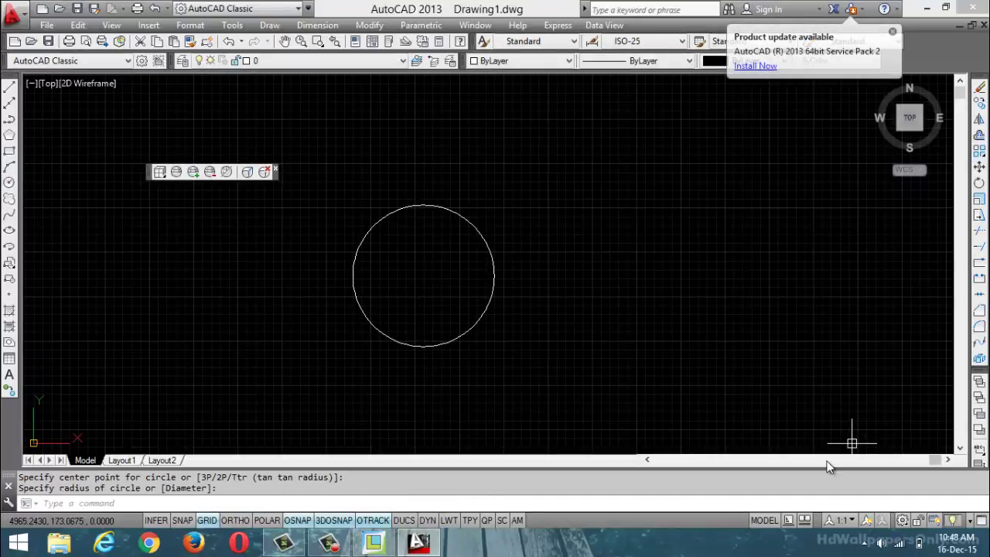
key(Escape)
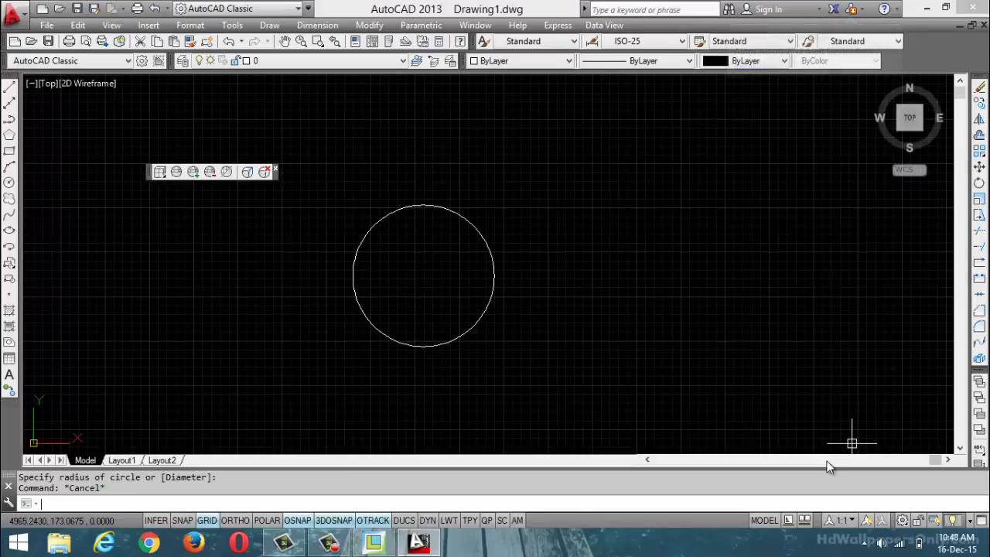
- Add a radius dimension to the circle, placing its text outside to the upper right
click(318, 25)
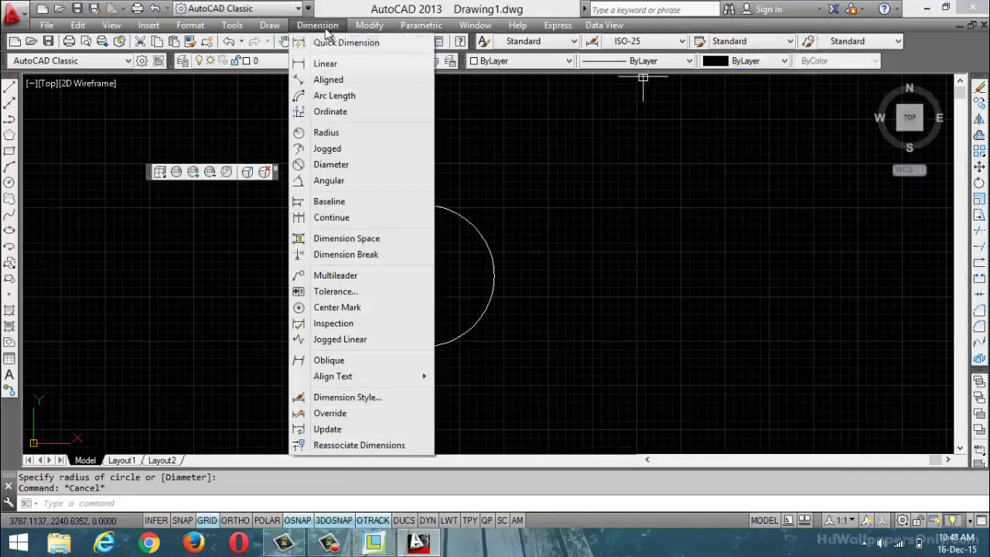
click(356, 142)
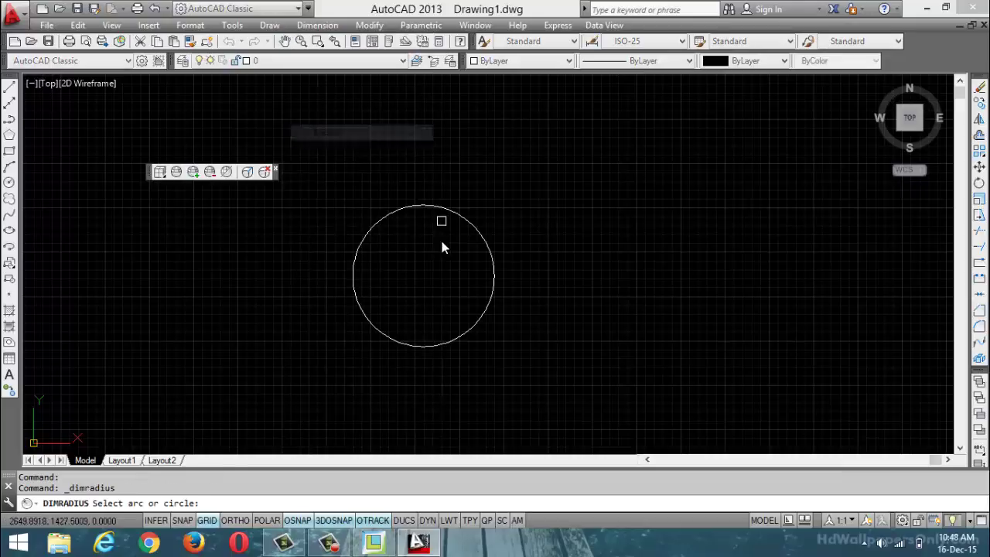
click(490, 254)
click(550, 216)
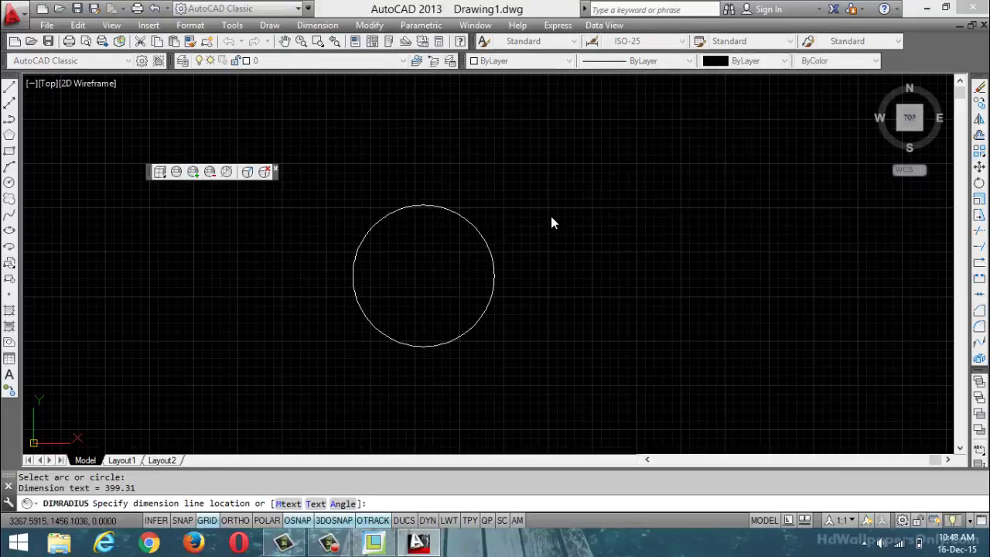
- Try to edit the text of the circle's radius dimension
scroll(460, 214, up, 5)
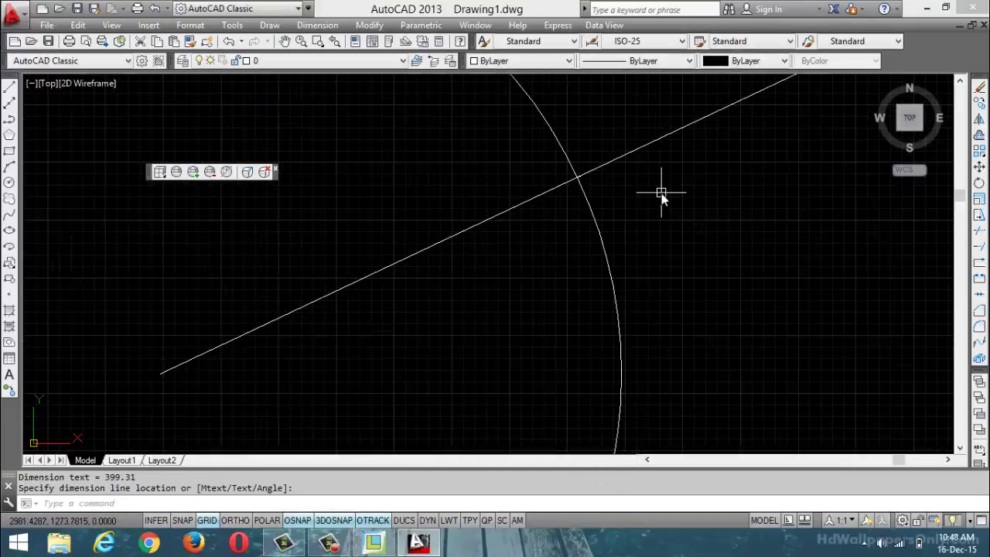
scroll(725, 181, down, 4)
scroll(695, 155, up, 4)
scroll(694, 155, up, 2)
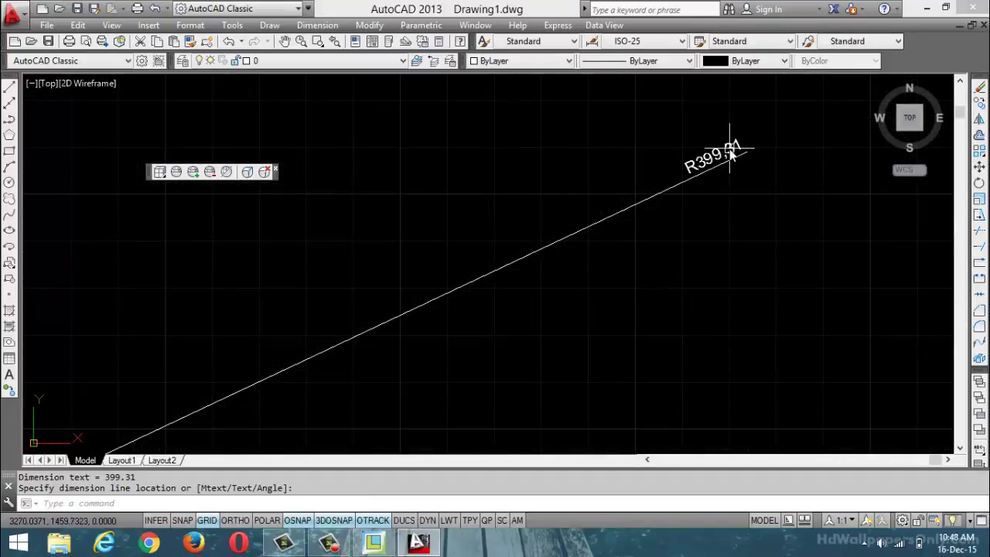
click(715, 160)
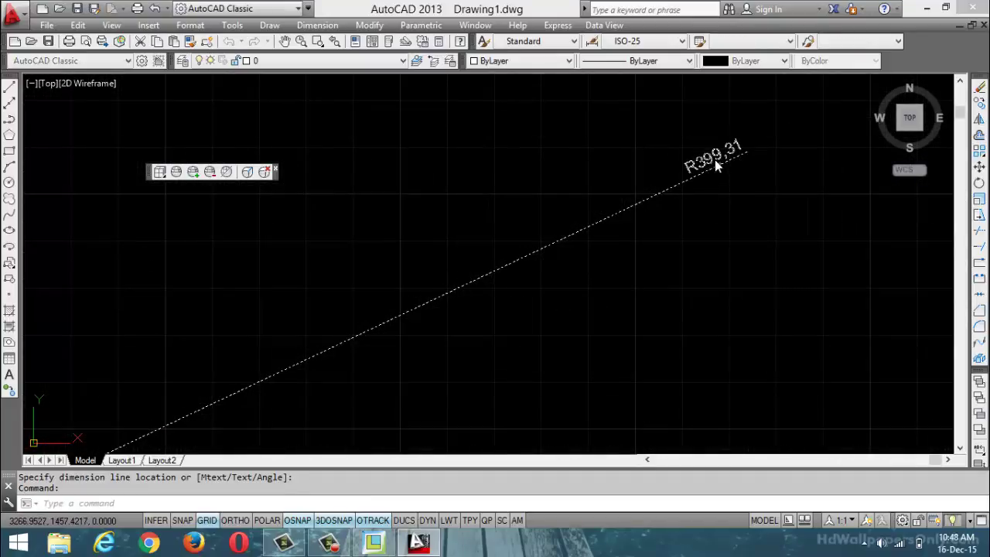
double_click(715, 159)
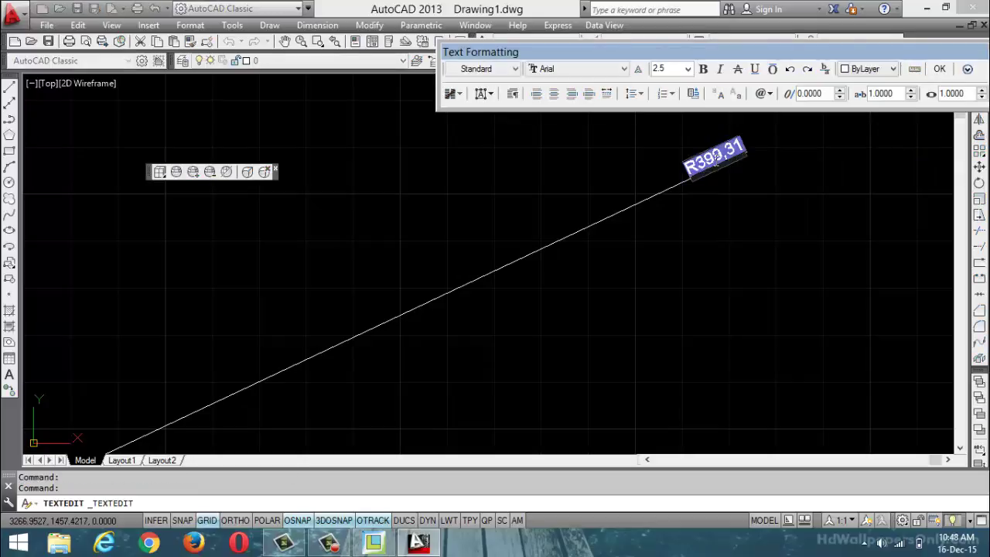
key(Escape)
key(Escape)
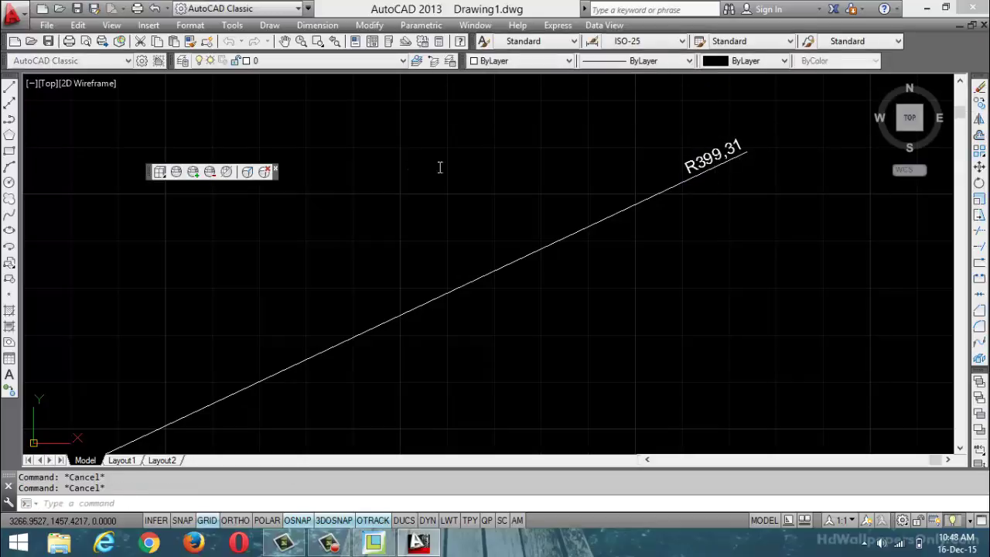
- Set the circle's radius to 200 in its properties, leaving the radius dimension untouched
key(ctrl+1)
scroll(460, 218, down, 2)
scroll(461, 222, down, 3)
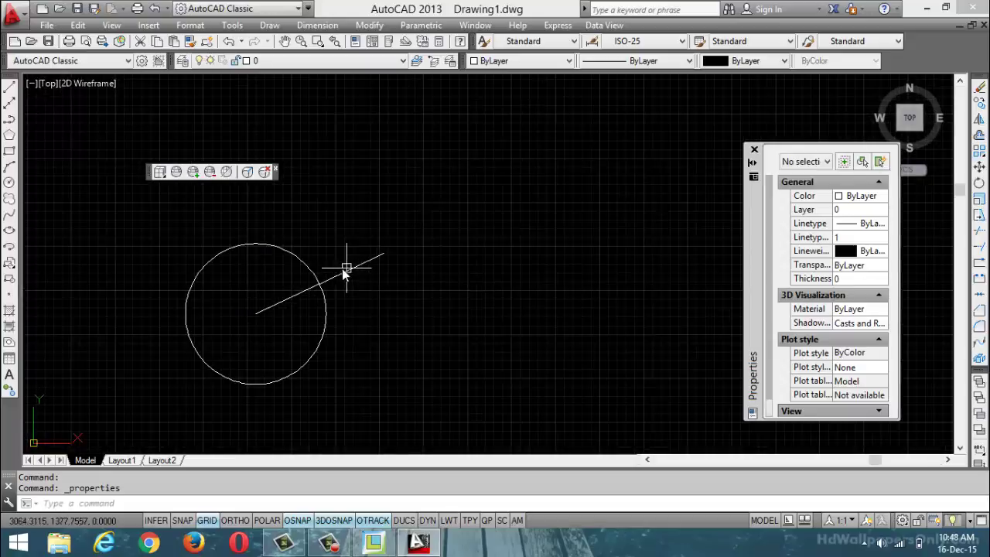
click(267, 244)
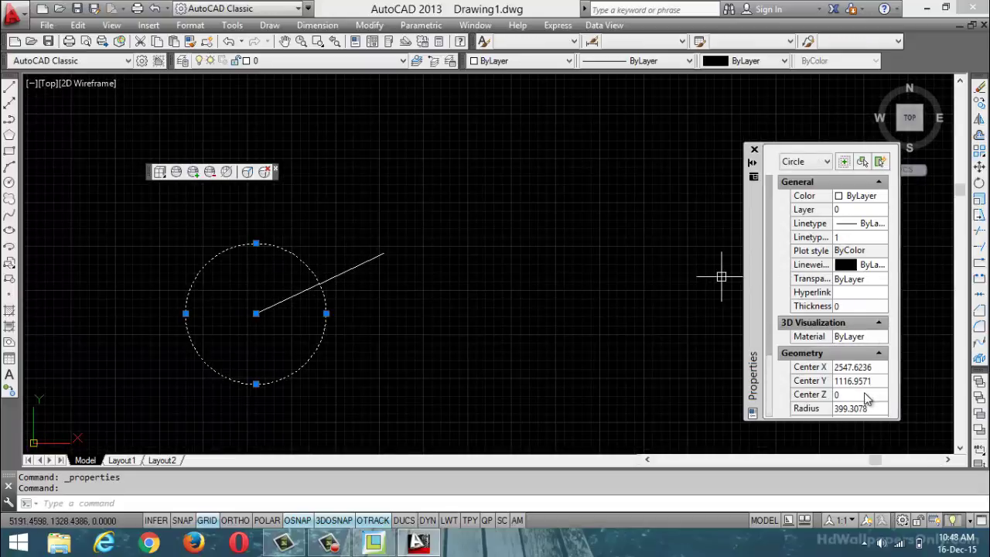
click(803, 411)
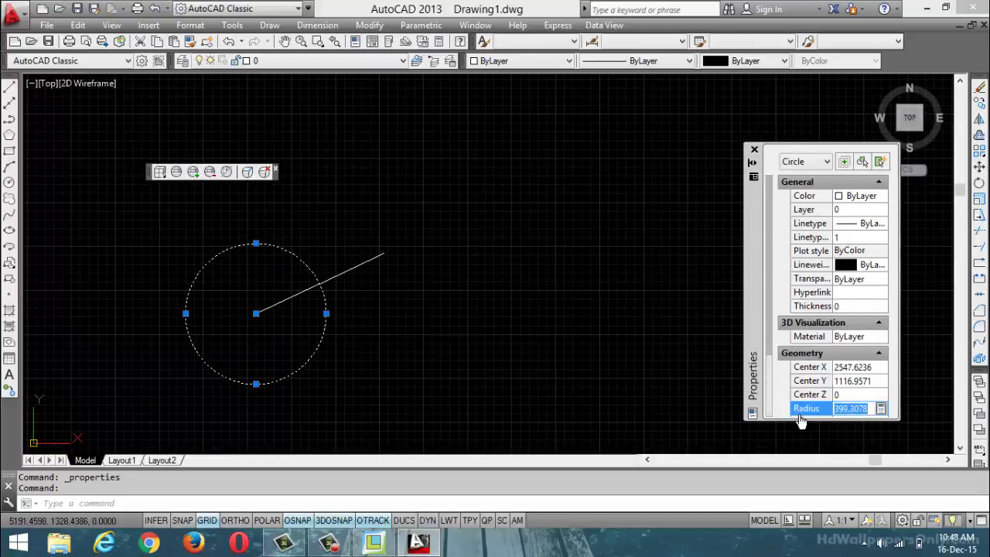
text(2)
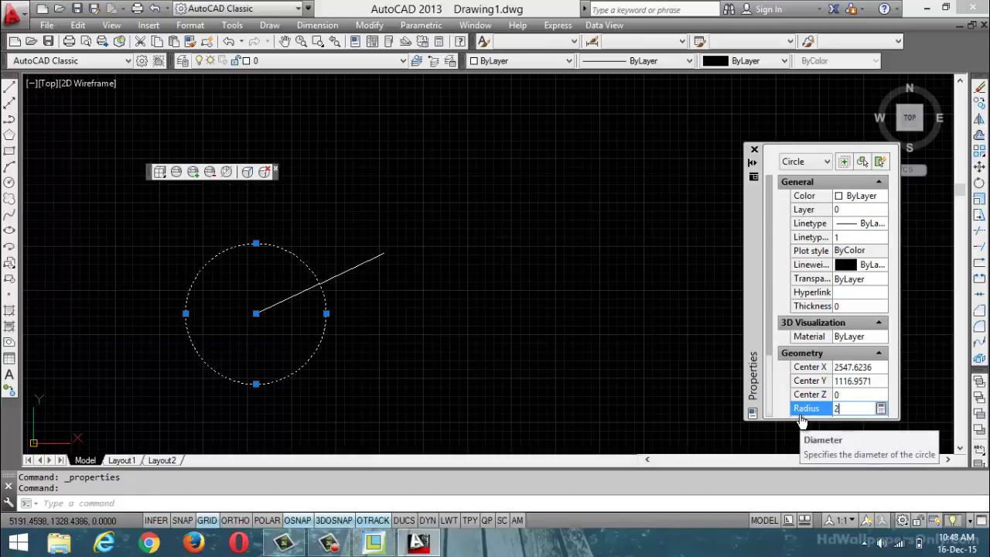
text(00)
key(Tab)
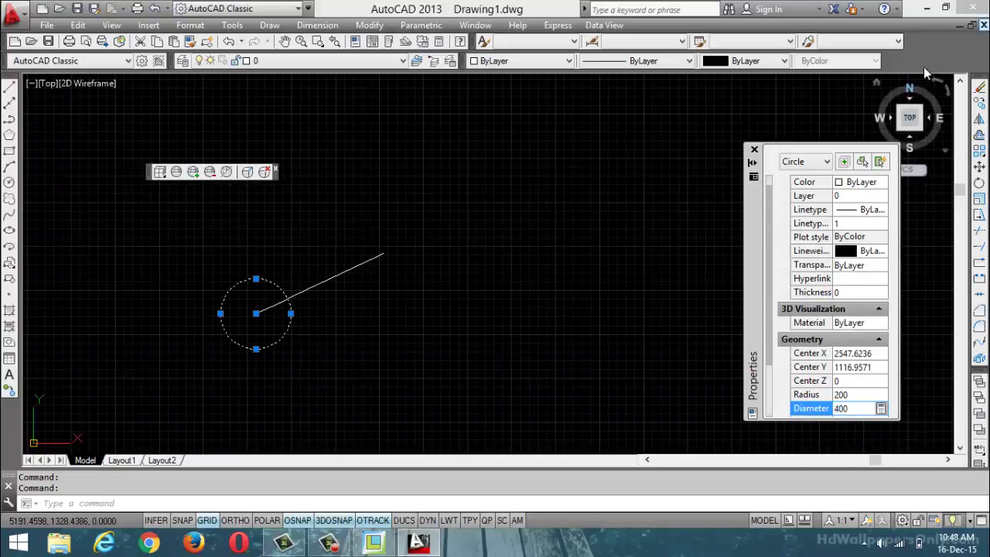
click(755, 149)
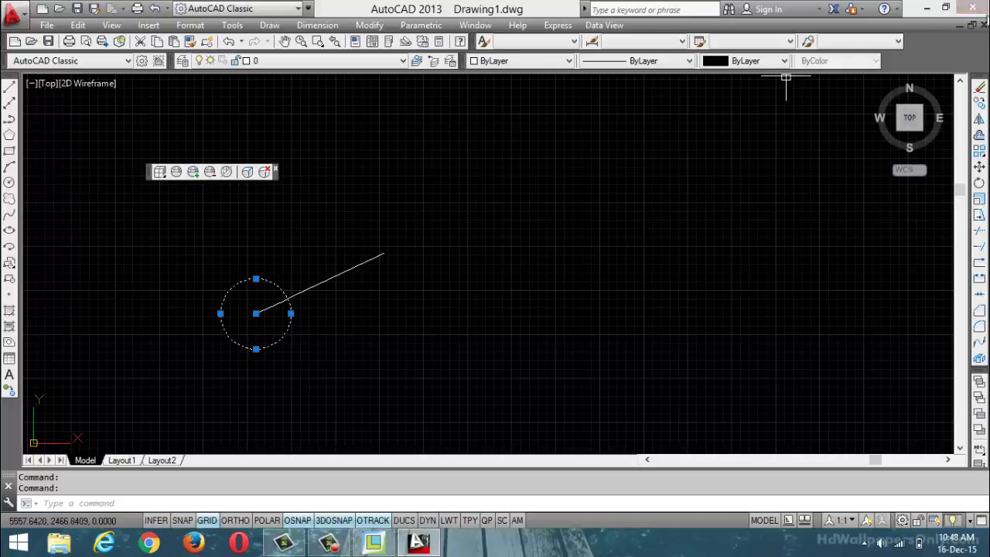
- Close AutoCAD, return to the Creo Parametric sketch, and delete both circles
click(972, 7)
click(523, 306)
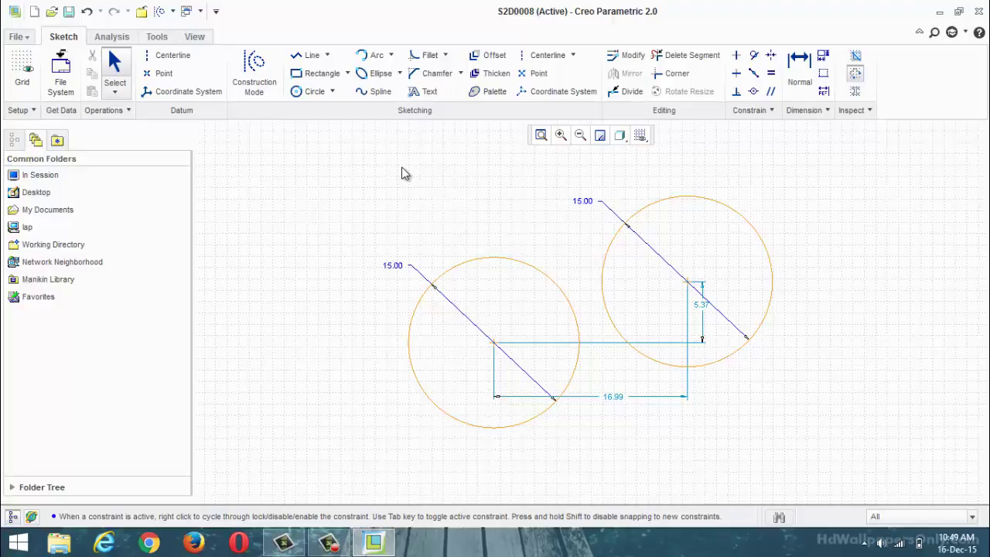
key(m)
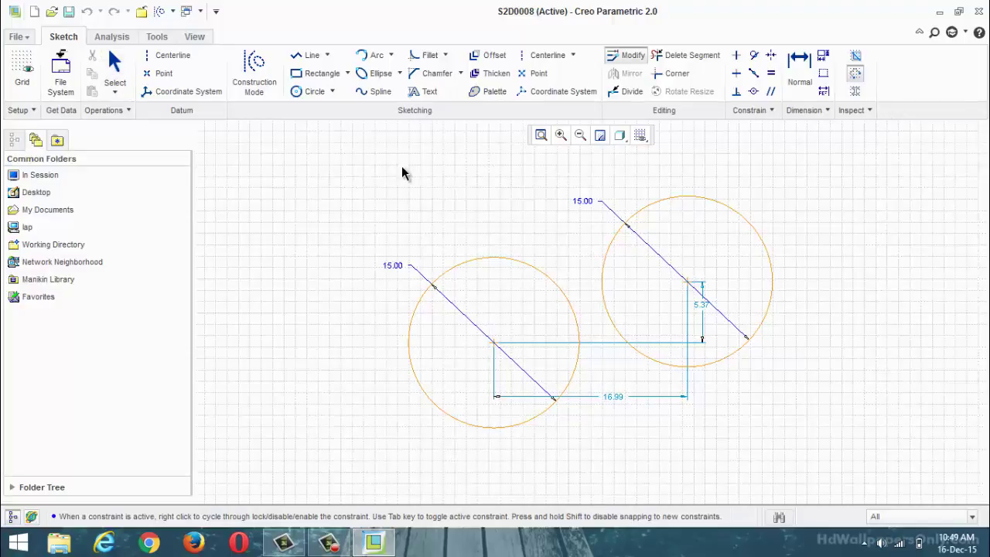
key(Escape)
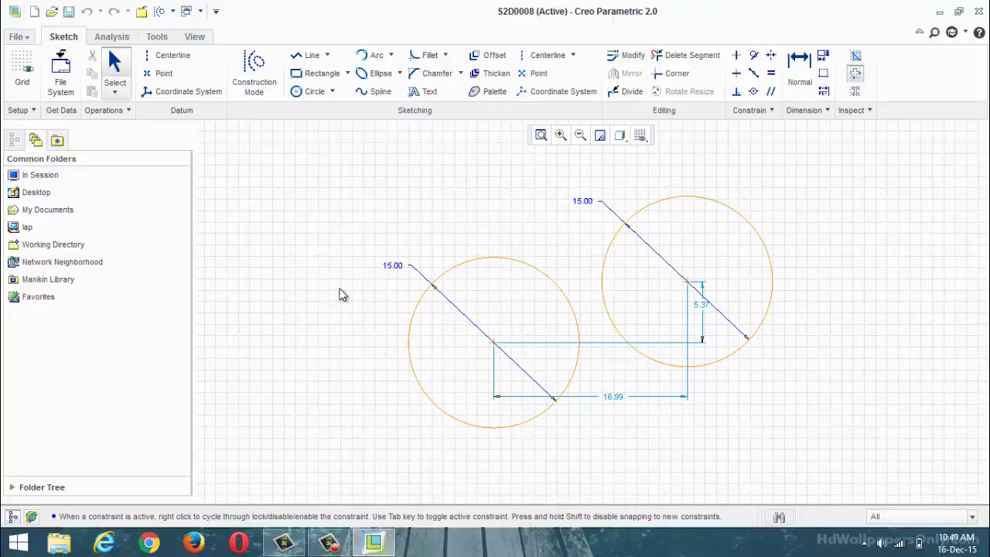
key(ctrl+a)
key(Delete)
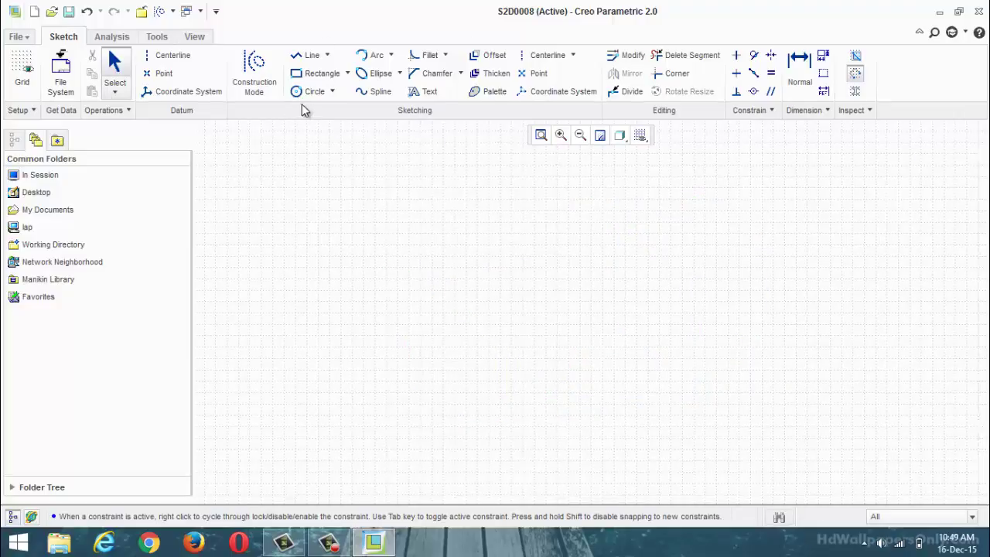
- Sketch an open zigzag chain of eight lines with the Line Chain tool, including a lower horizontal segment about 11 long
click(328, 56)
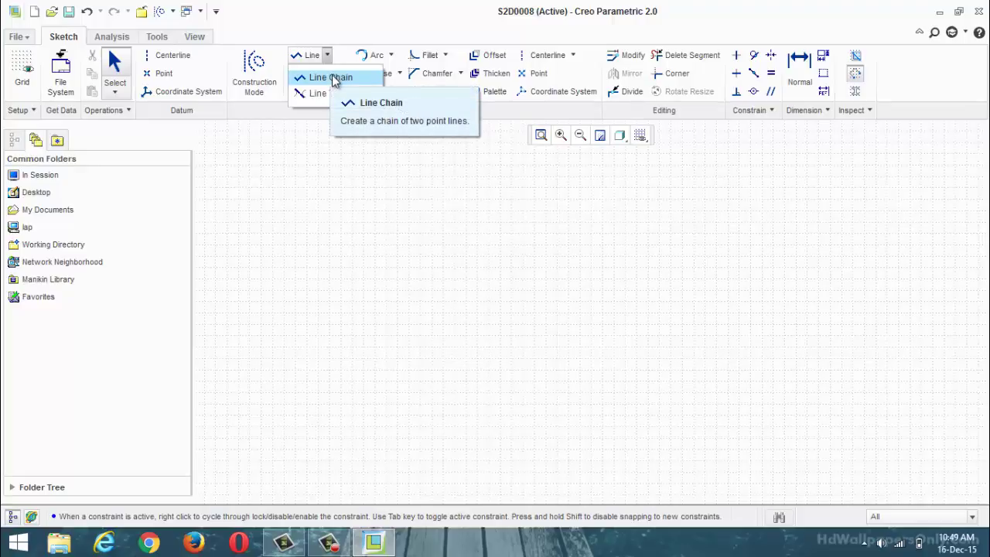
click(332, 79)
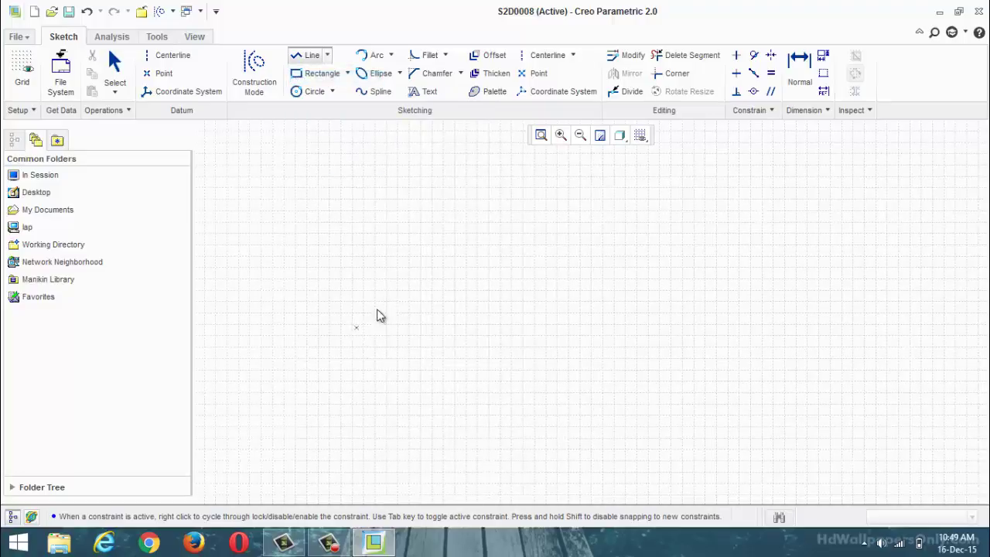
click(486, 240)
click(585, 343)
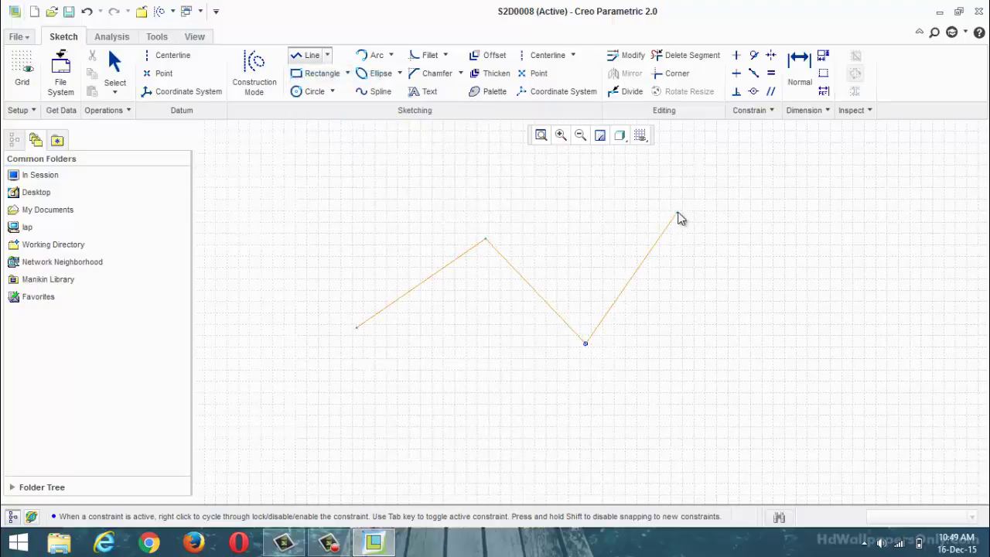
click(777, 327)
click(657, 429)
click(531, 429)
click(479, 331)
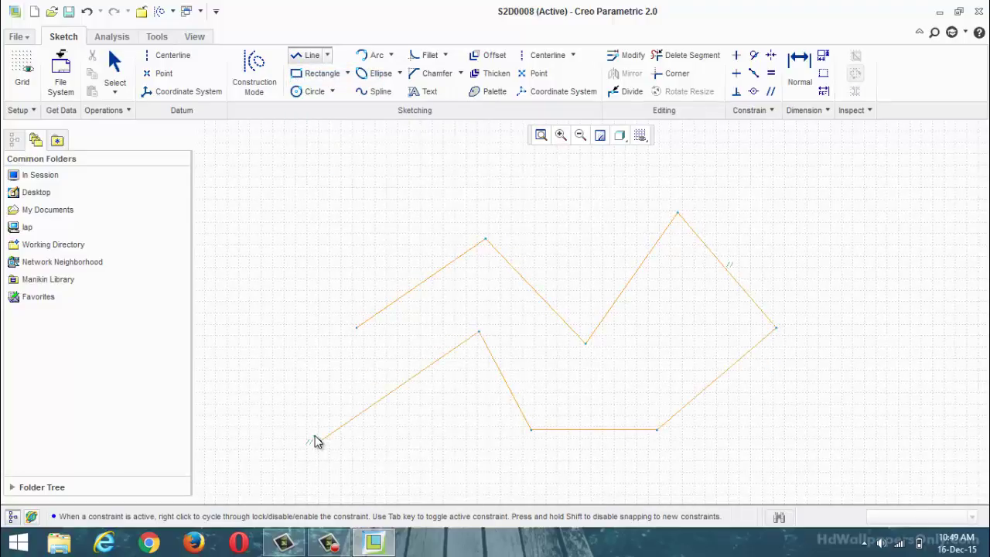
click(318, 442)
click(310, 239)
middle_click(247, 254)
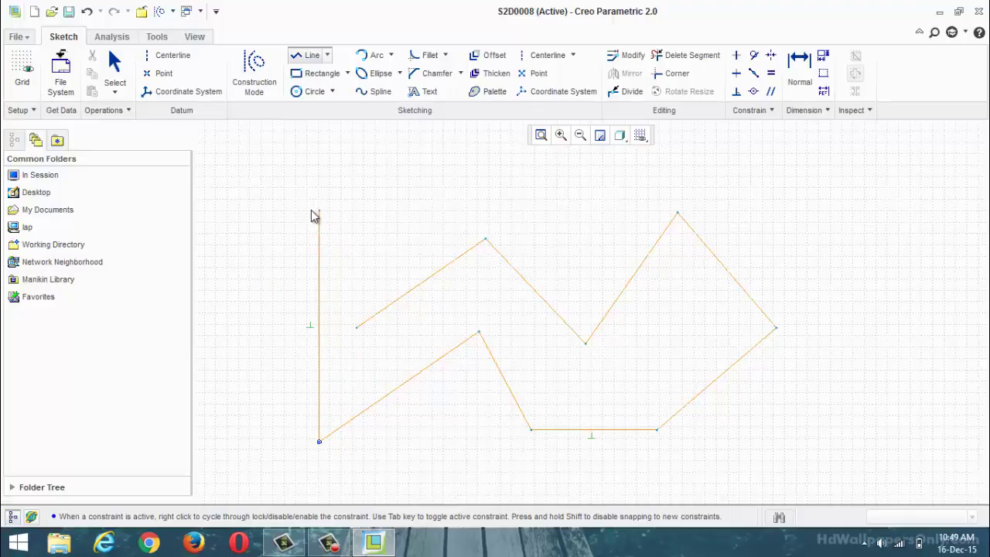
click(124, 71)
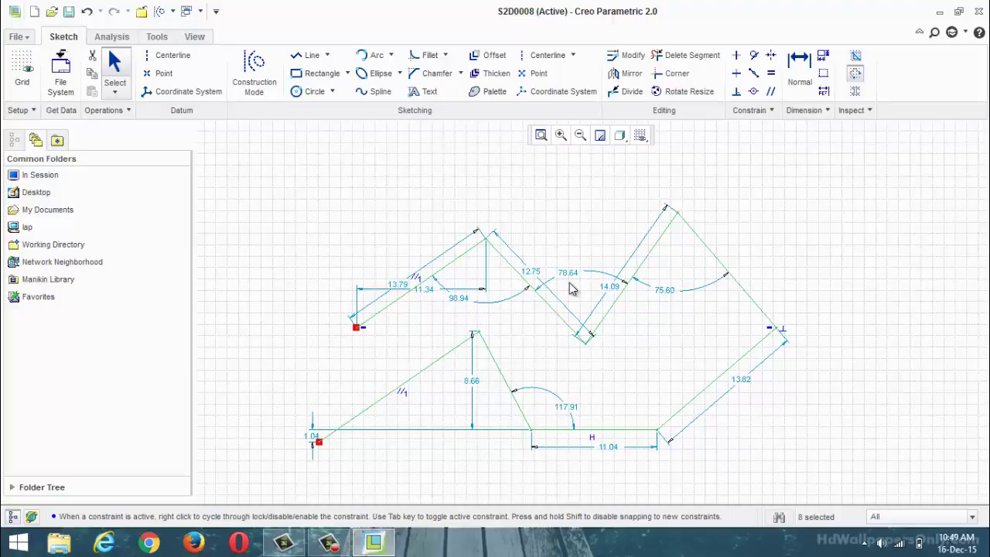
- Sketch a second open chain of three lines crossing the lower right part of the first chain
scroll(565, 261, up, 2)
scroll(609, 258, down, 4)
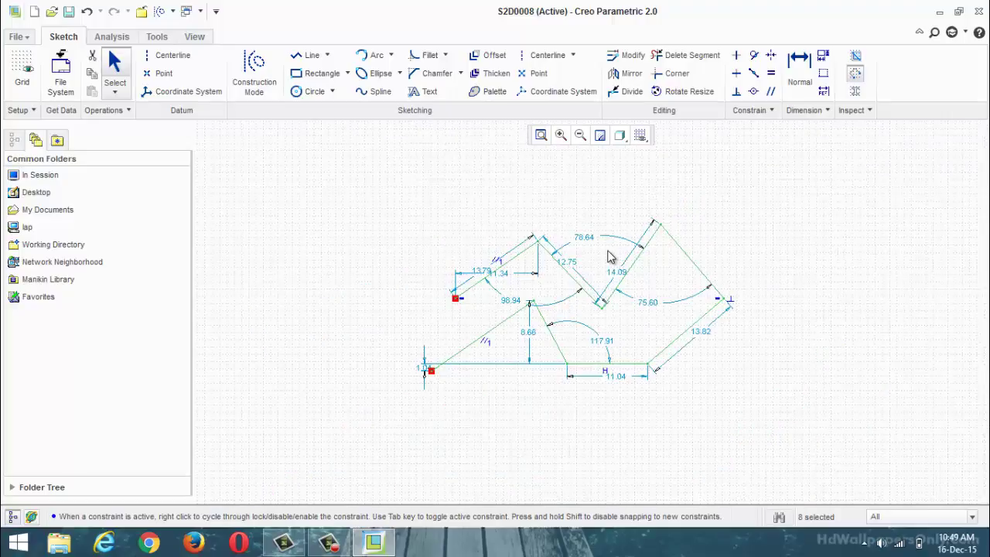
scroll(673, 352, up, 2)
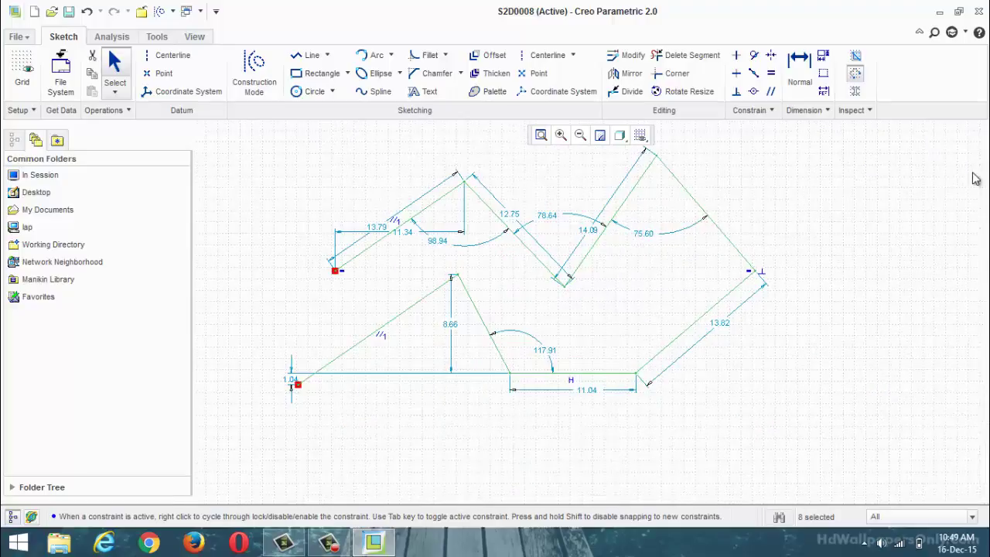
click(309, 55)
click(467, 428)
click(611, 307)
click(713, 398)
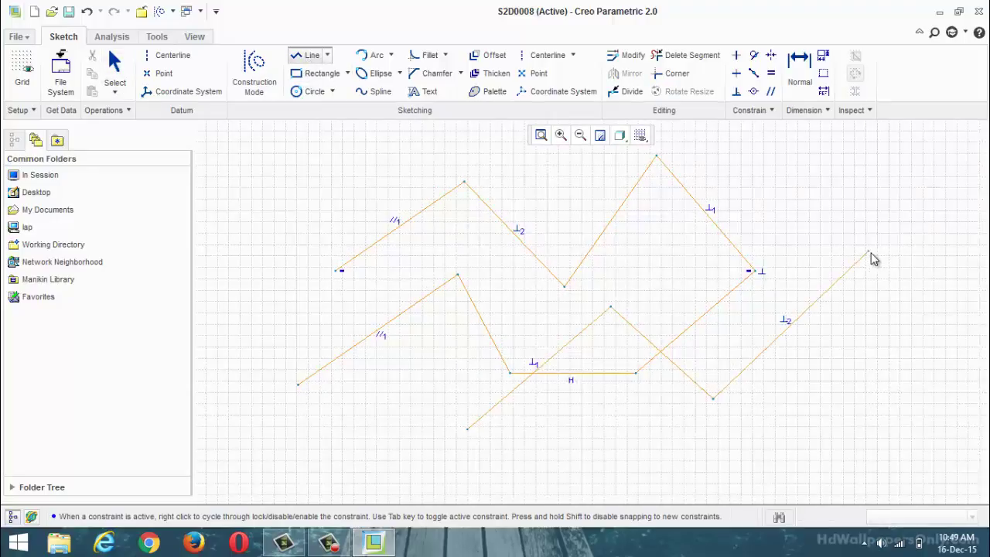
click(869, 252)
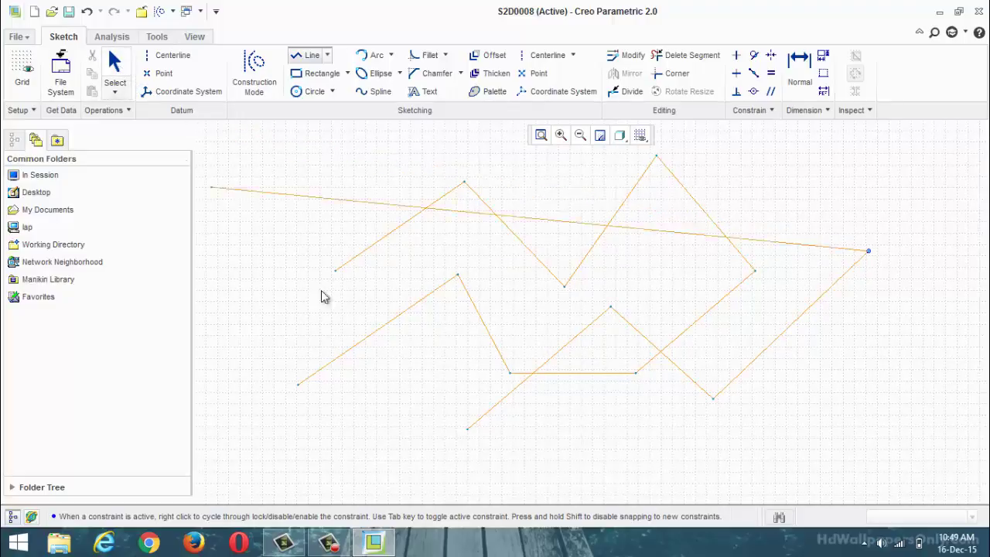
middle_click(428, 408)
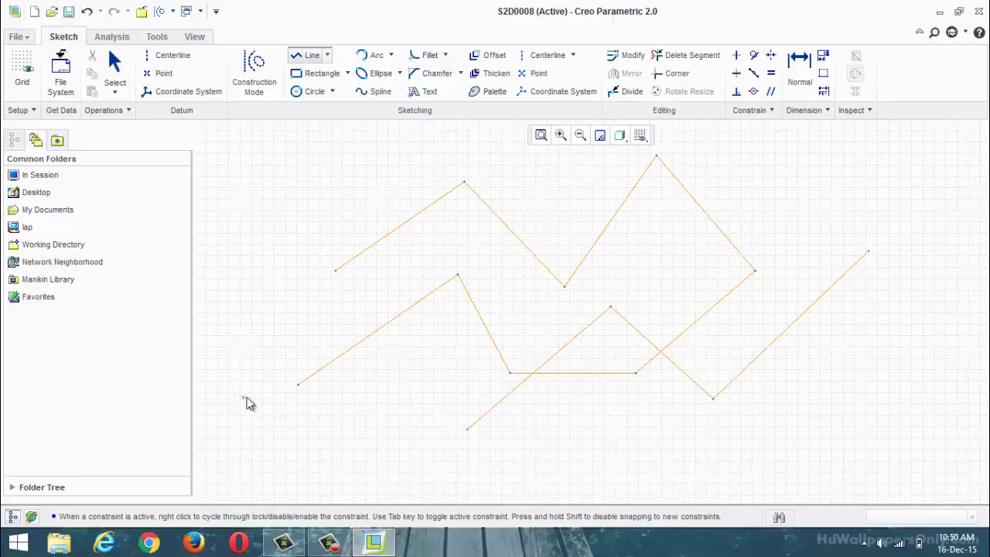
- Sketch a third open chain of two lines over the lower left part of the first chain
click(273, 397)
click(393, 284)
click(406, 407)
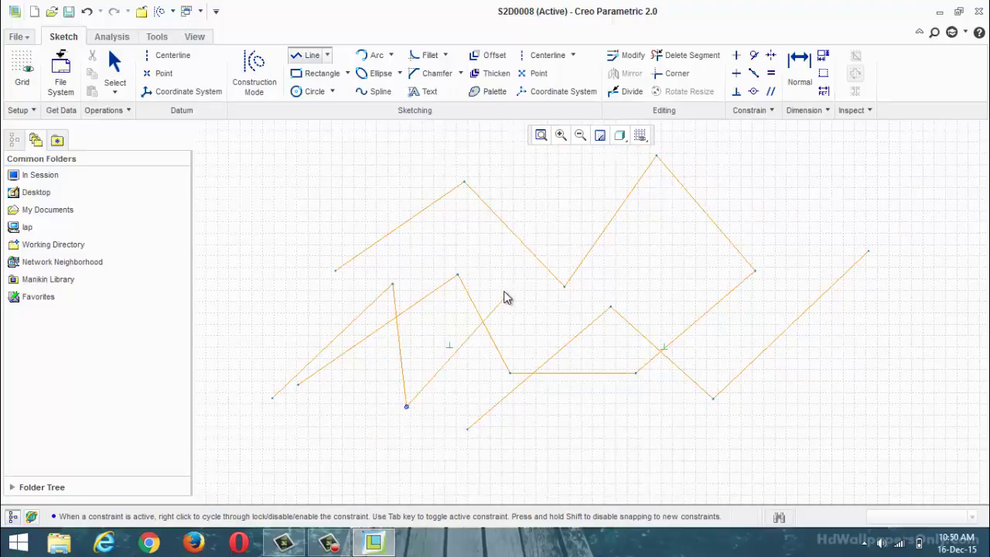
middle_click(504, 298)
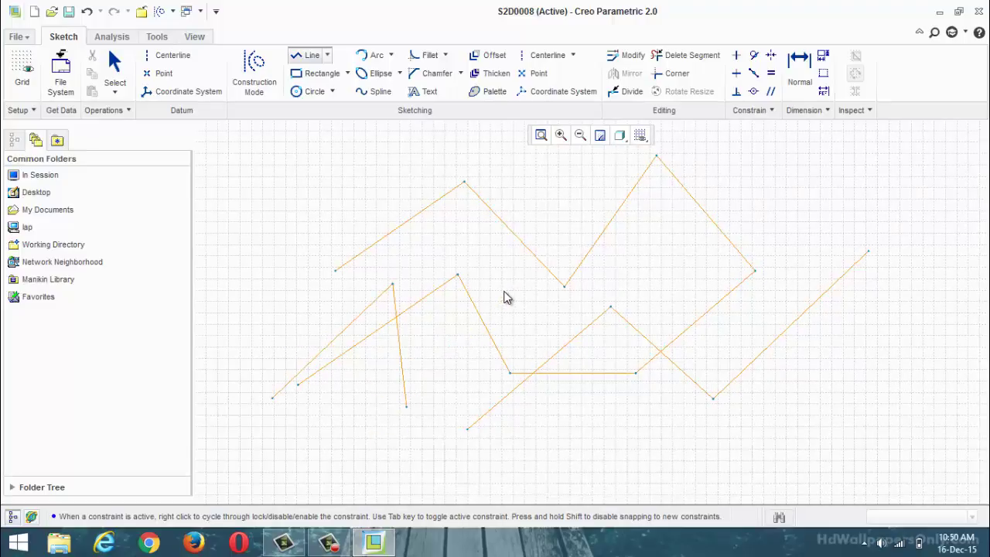
middle_click(477, 237)
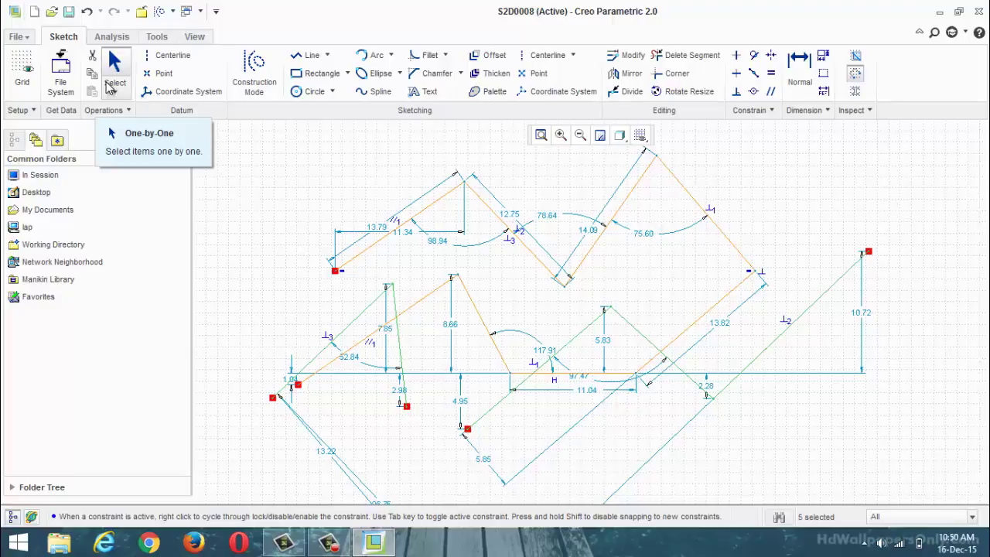
click(328, 542)
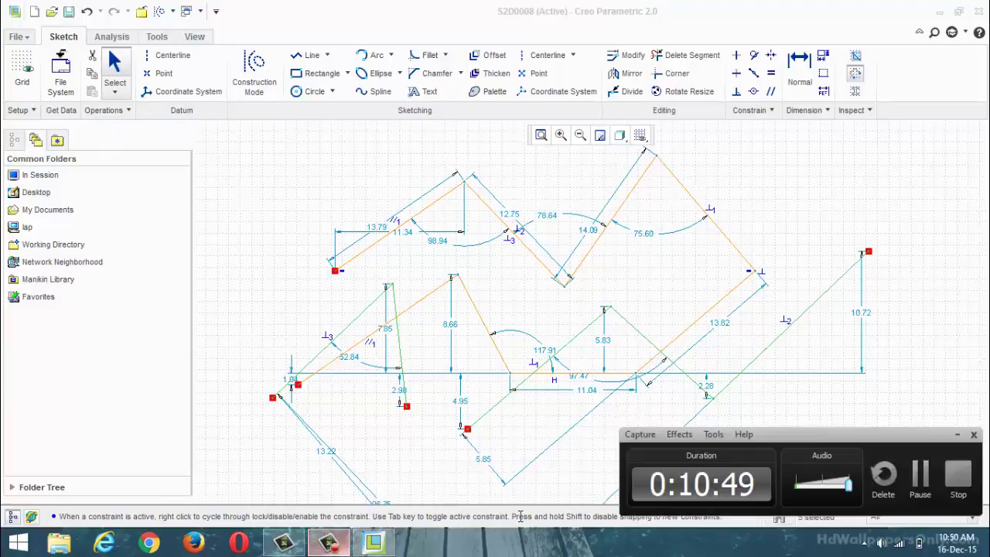
click(920, 476)
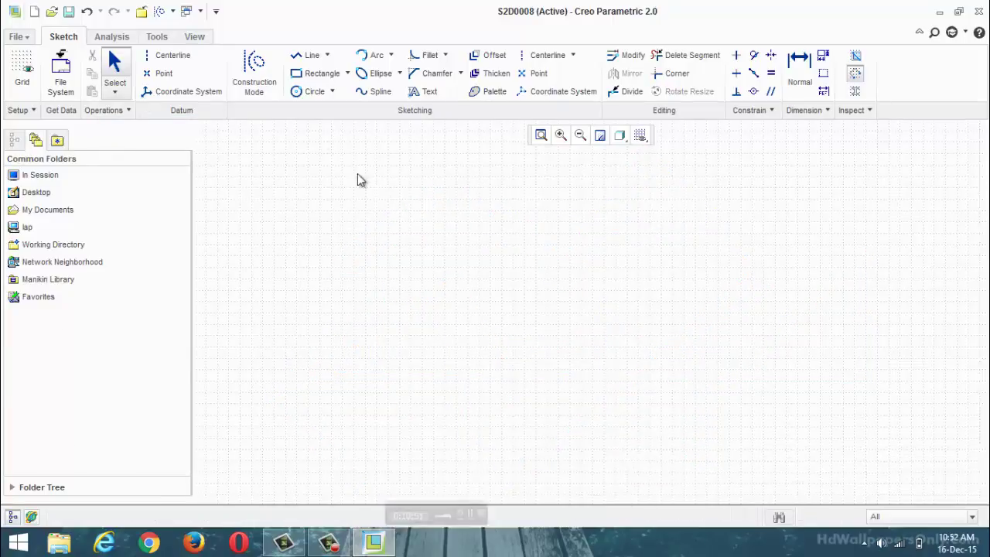
click(347, 73)
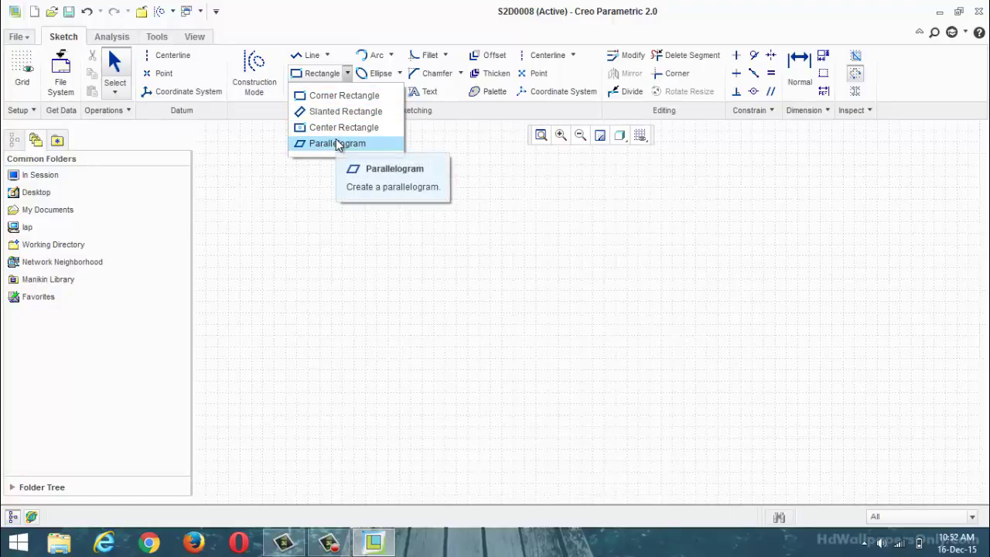
click(329, 543)
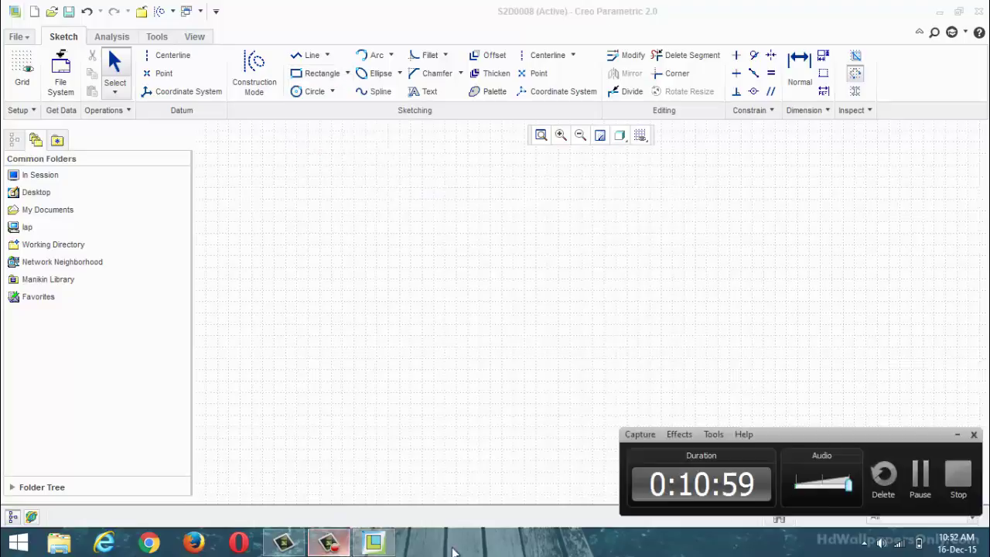
click(920, 480)
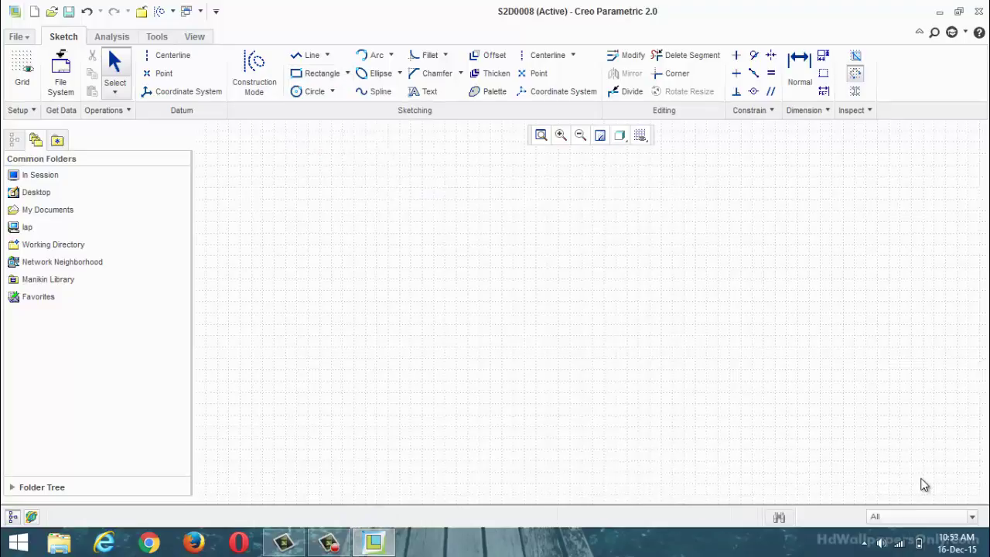
- Draw a corner rectangle about 16.6 wide and 12.1 high in the middle of the empty sketch
click(348, 73)
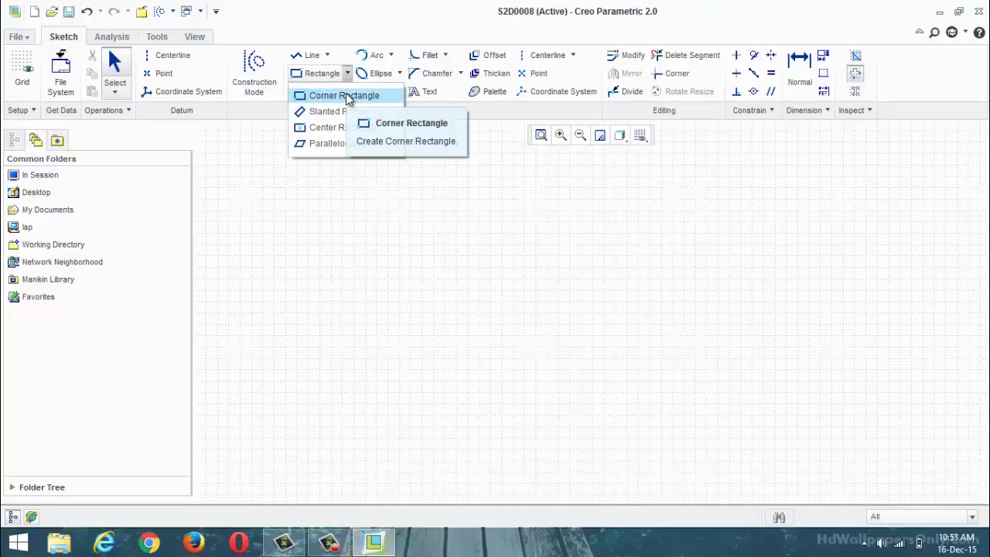
click(346, 96)
click(439, 366)
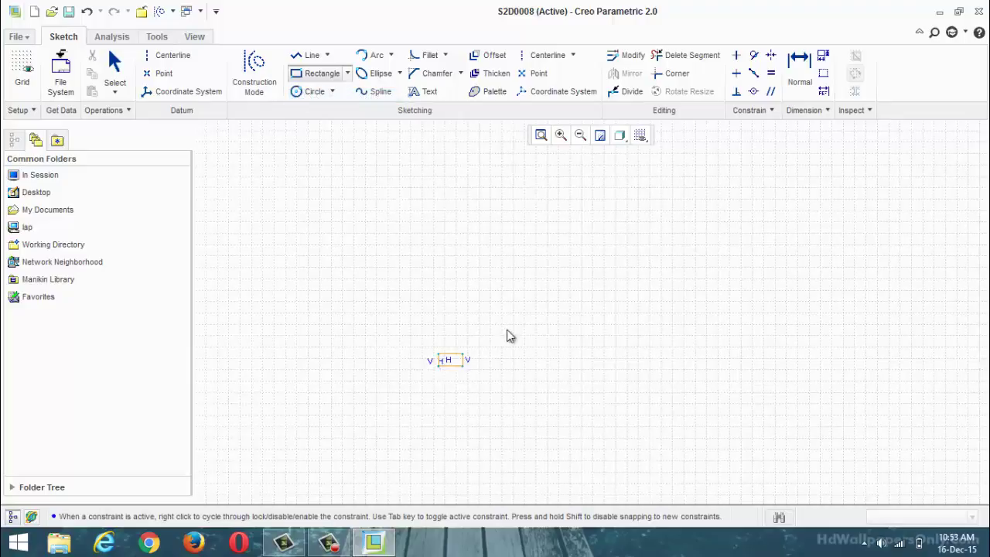
click(627, 229)
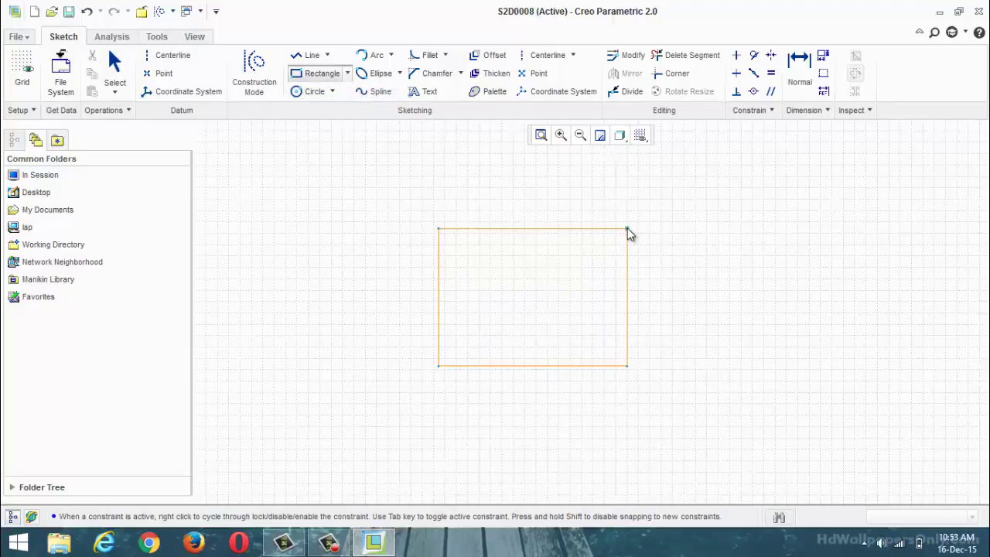
middle_click(696, 320)
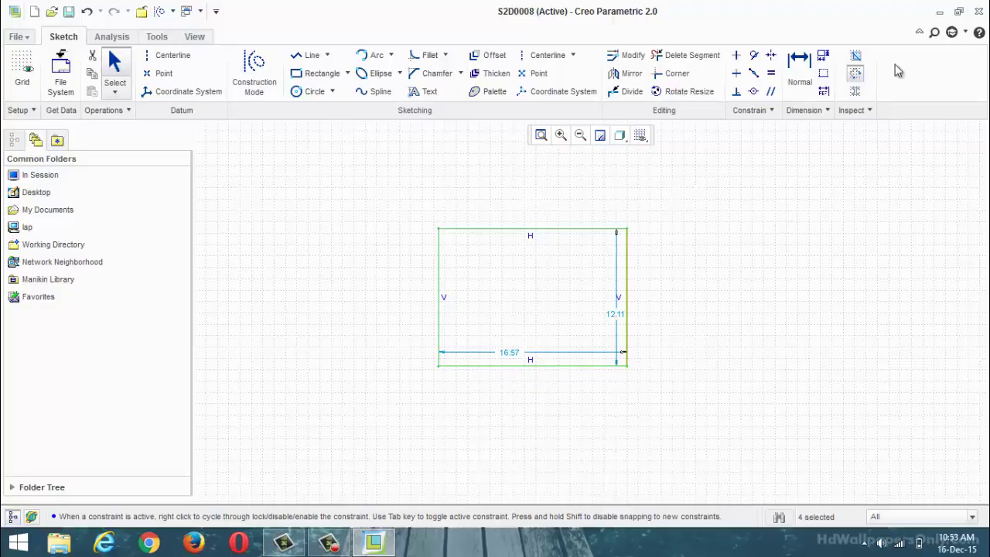
- Draw a center rectangle about 11.6 wide and 9.7 high to the left of the existing corner rectangle
click(347, 72)
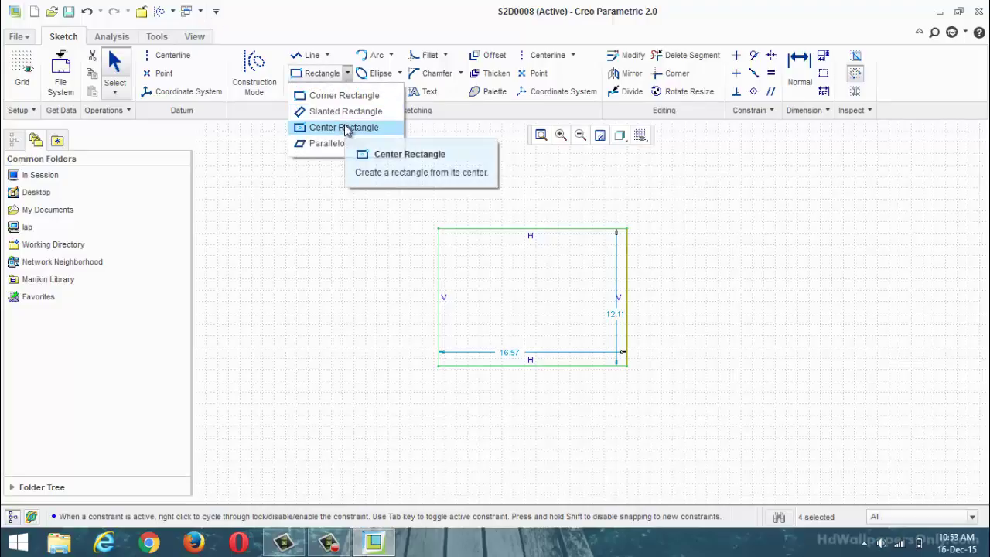
click(345, 128)
click(312, 325)
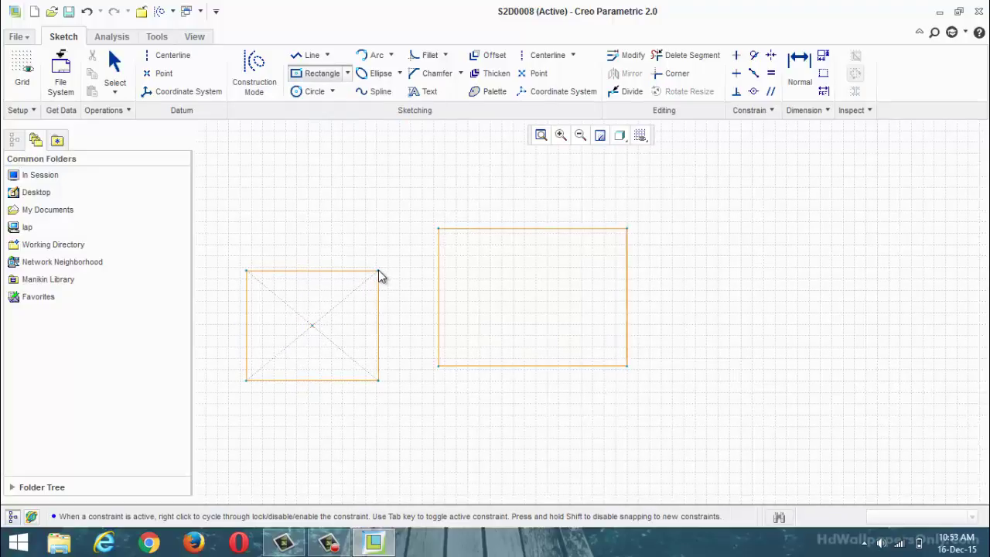
click(379, 270)
middle_click(395, 375)
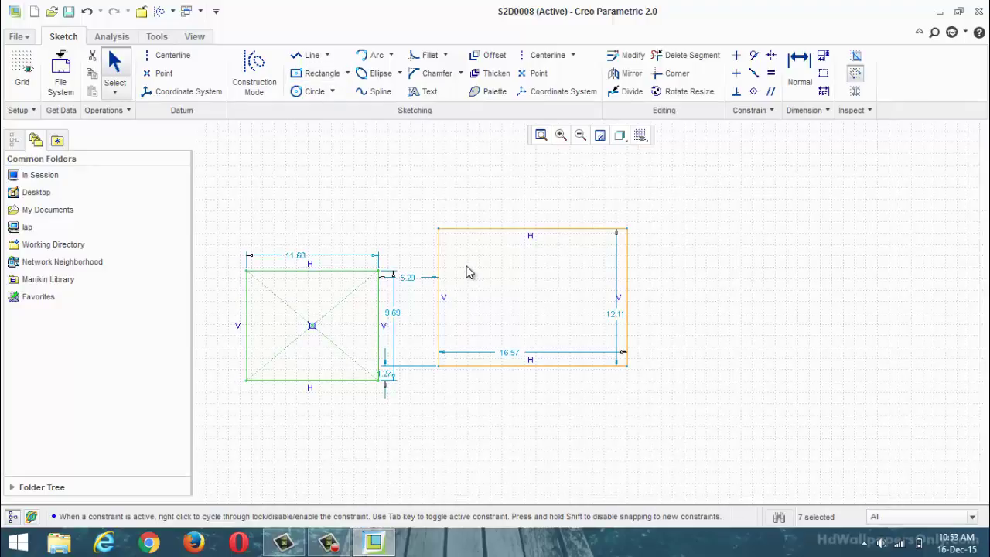
- Draw a level slanted rectangle, equal in width to the corner rectangle and about 11 high, to its upper right
click(347, 73)
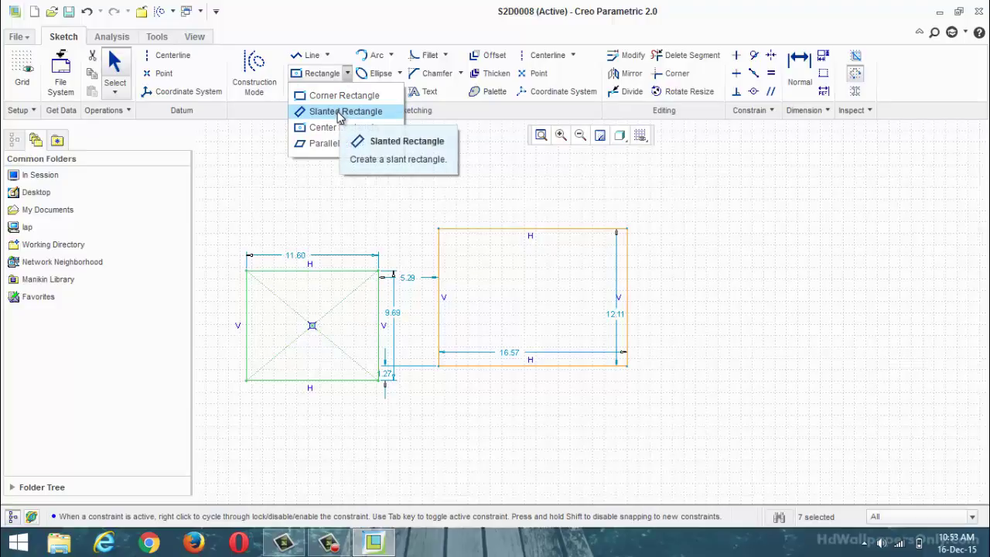
click(339, 113)
click(687, 314)
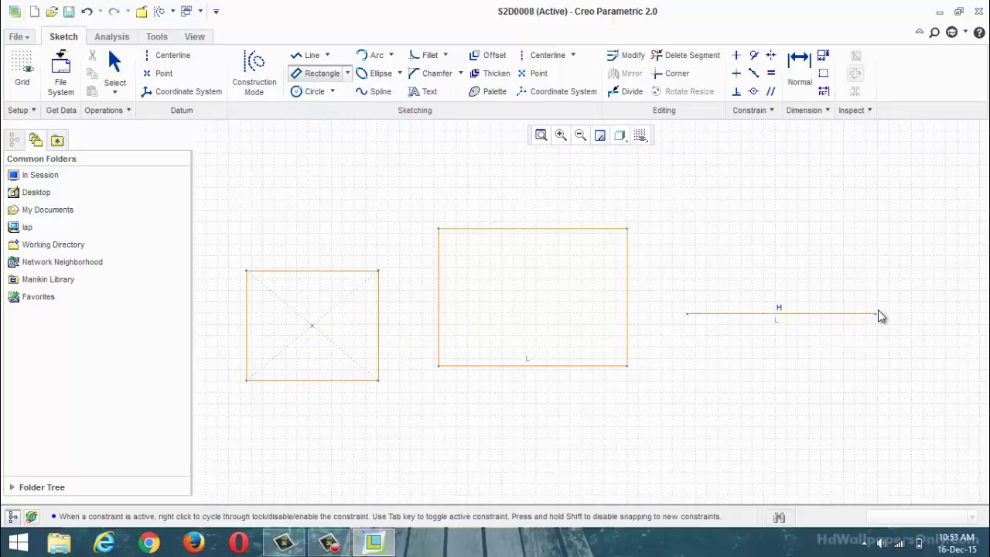
click(877, 313)
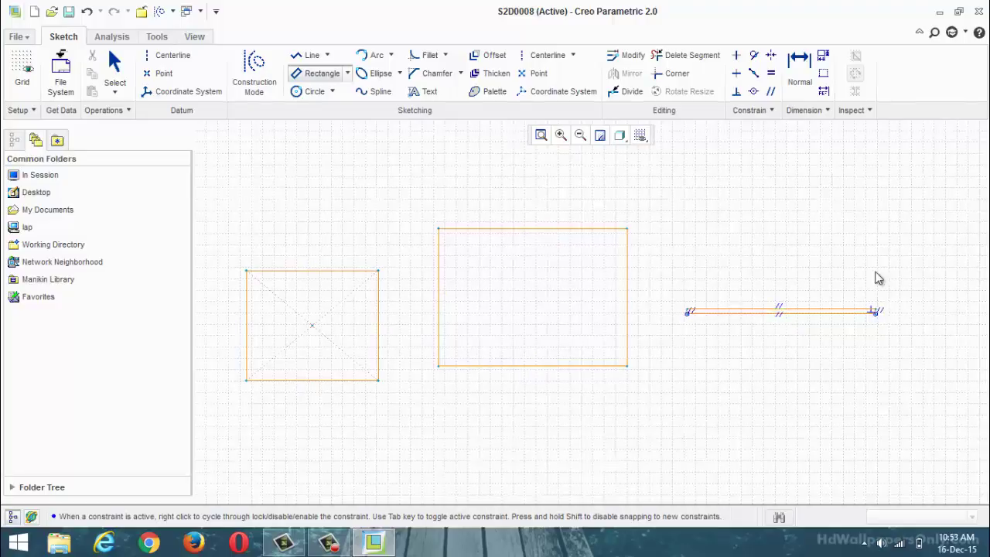
click(884, 193)
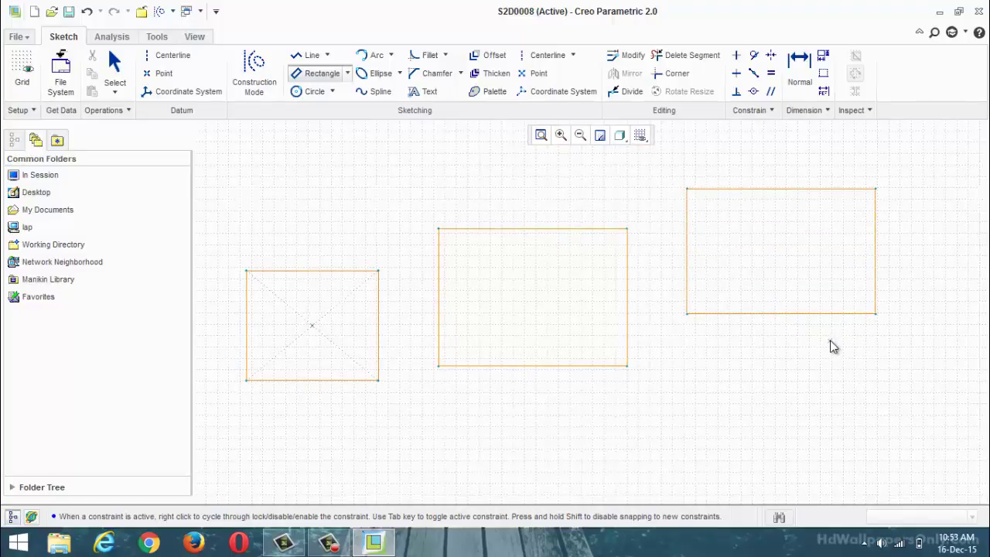
- Draw a second slanted rectangle below it, tilted about 21 degrees with a short side of about 6.4
click(702, 456)
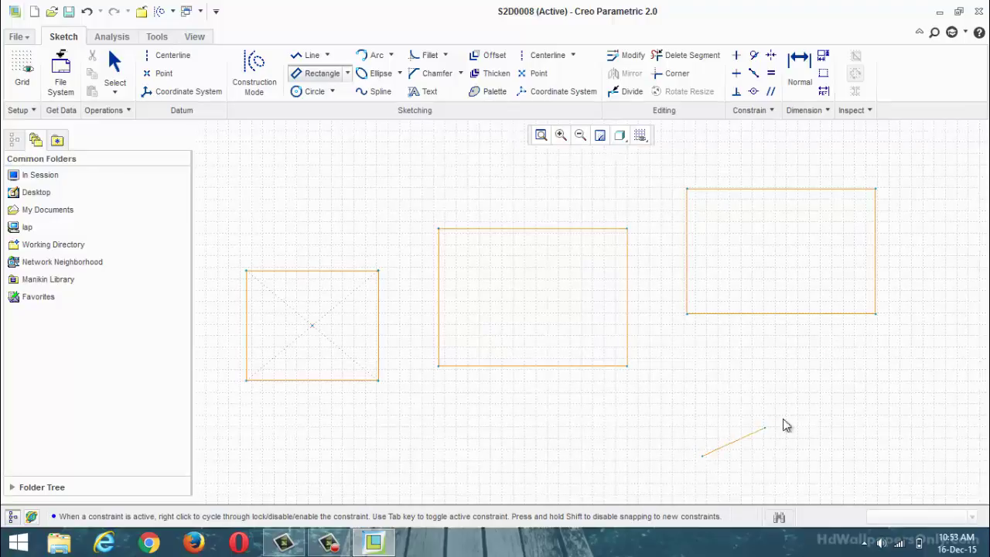
click(863, 394)
click(784, 352)
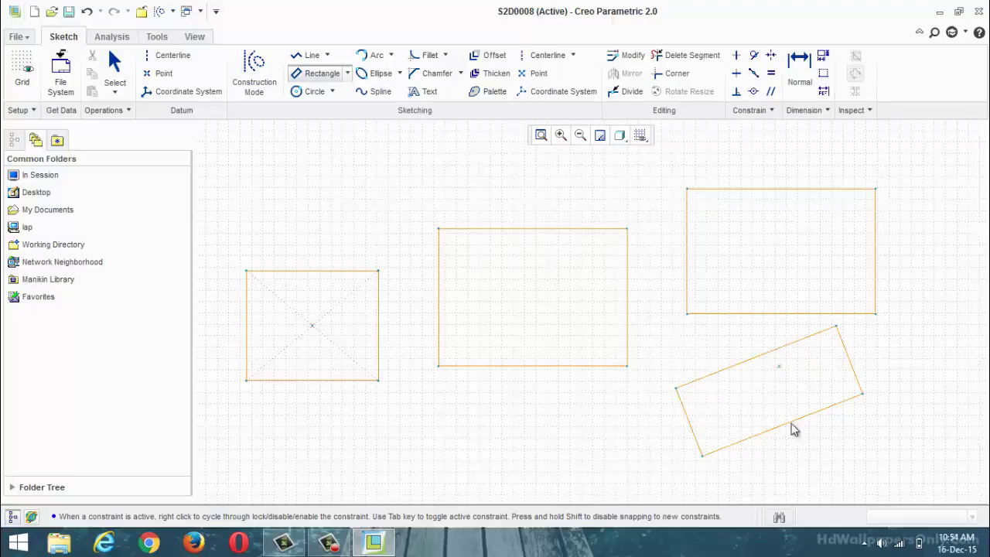
middle_click(804, 483)
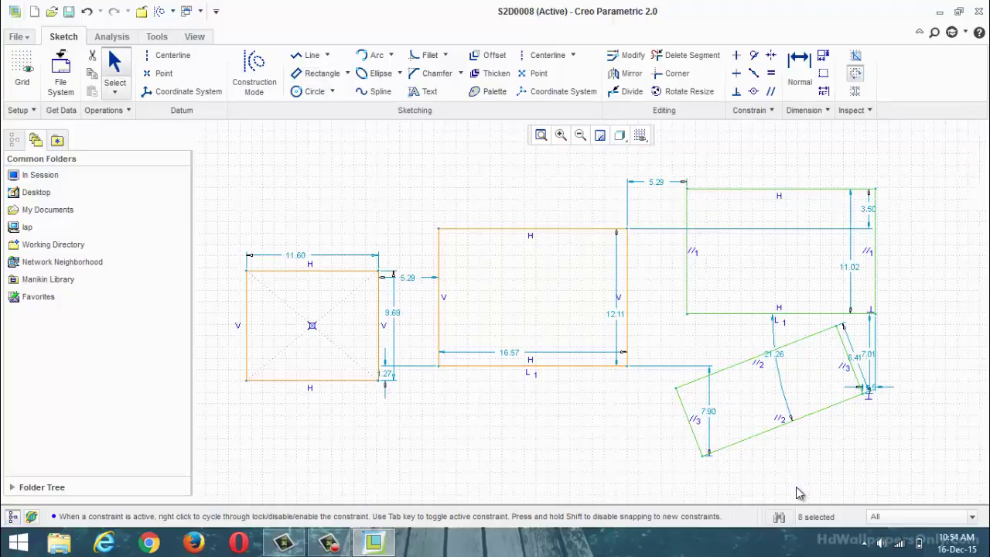
- Draw a parallelogram with a horizontal base about 15.6 long and a height of about 5.3 below the center rectangle
click(343, 75)
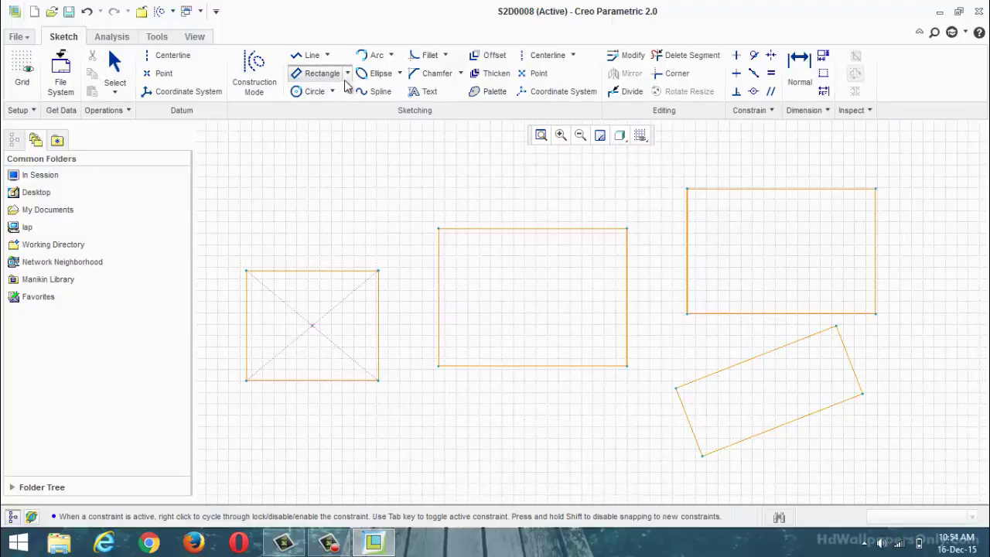
click(348, 75)
click(345, 143)
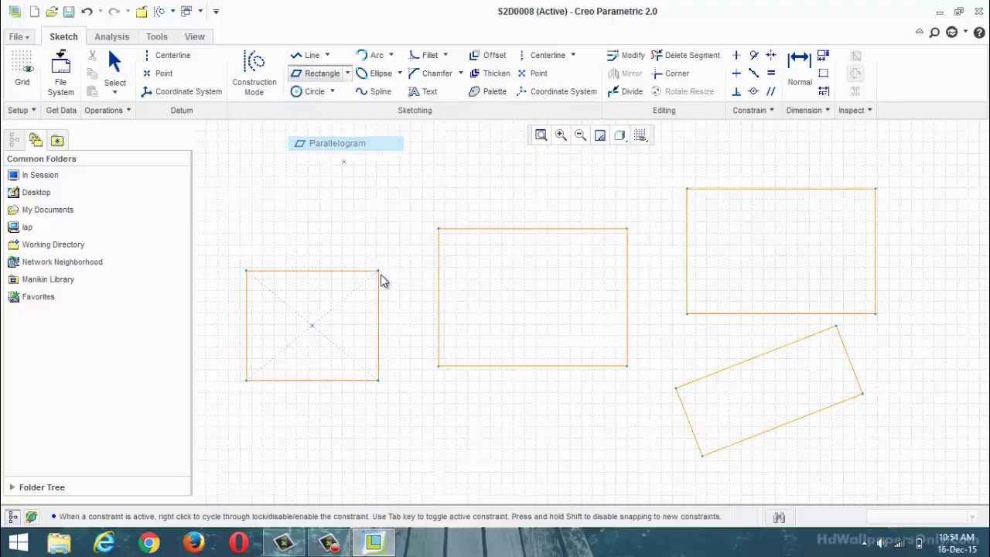
scroll(489, 227, up, 3)
scroll(495, 228, down, 6)
scroll(511, 321, up, 3)
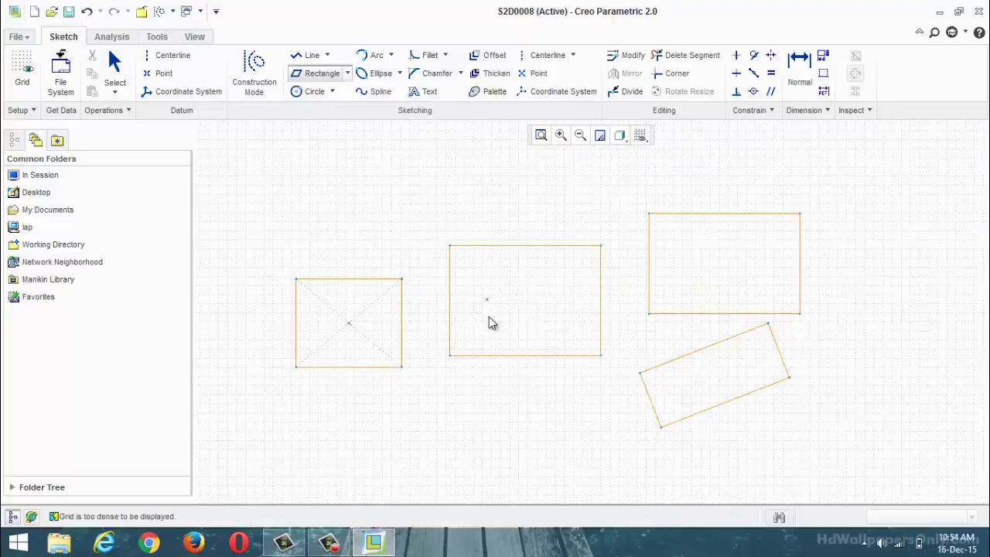
click(397, 449)
click(540, 449)
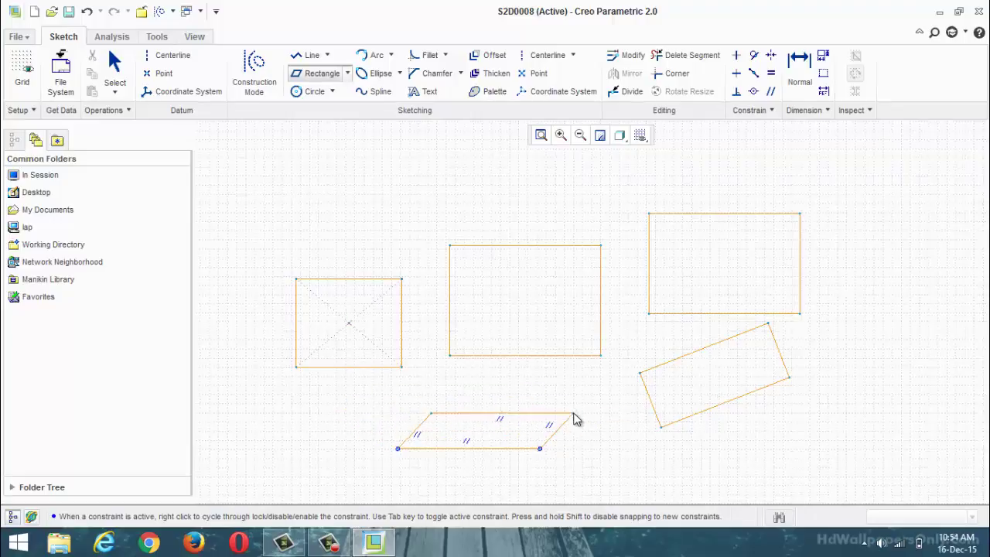
click(521, 401)
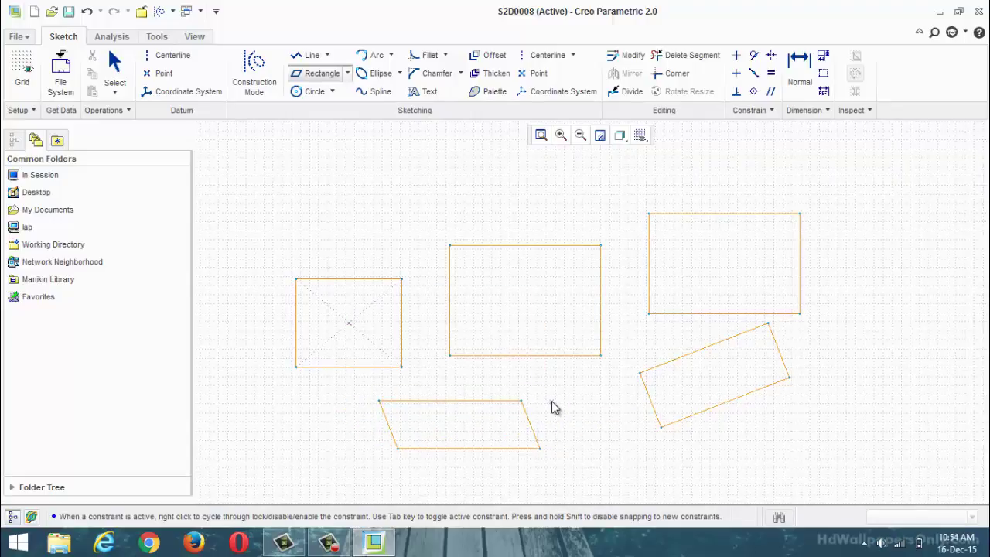
middle_click(533, 437)
- Dimension the angle between the parallelogram's base and its right side and set it to 120 degrees
scroll(367, 426, up, 3)
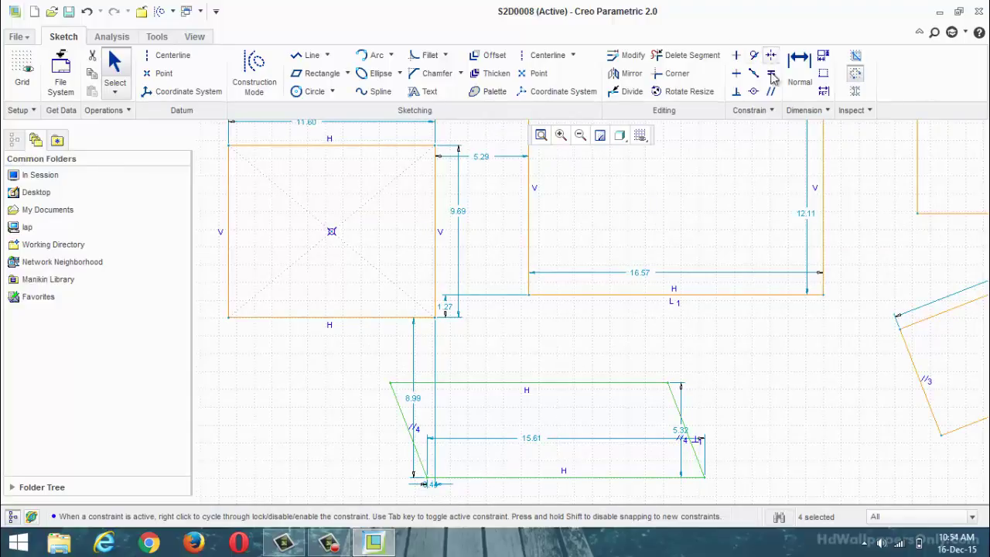
click(800, 68)
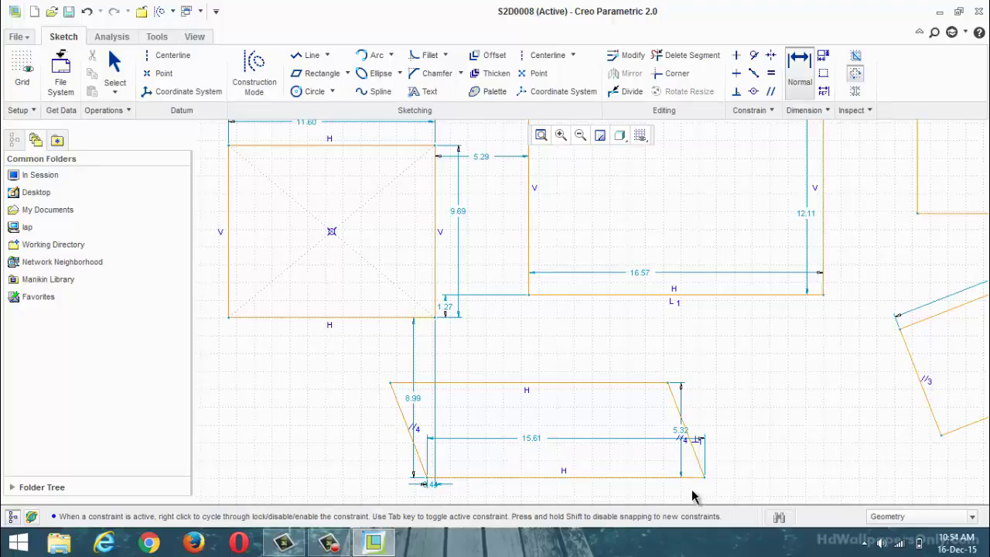
click(693, 475)
middle_click(646, 428)
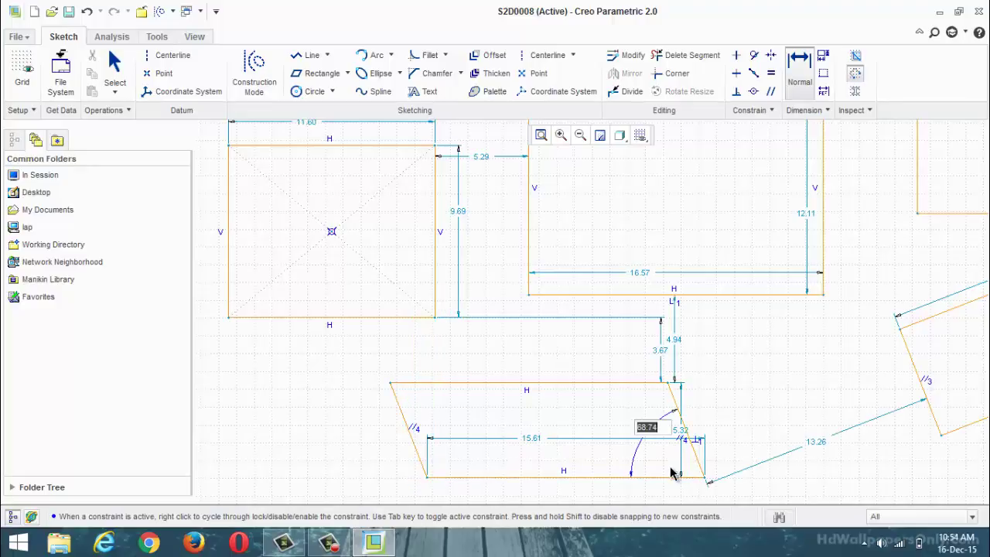
text(120)
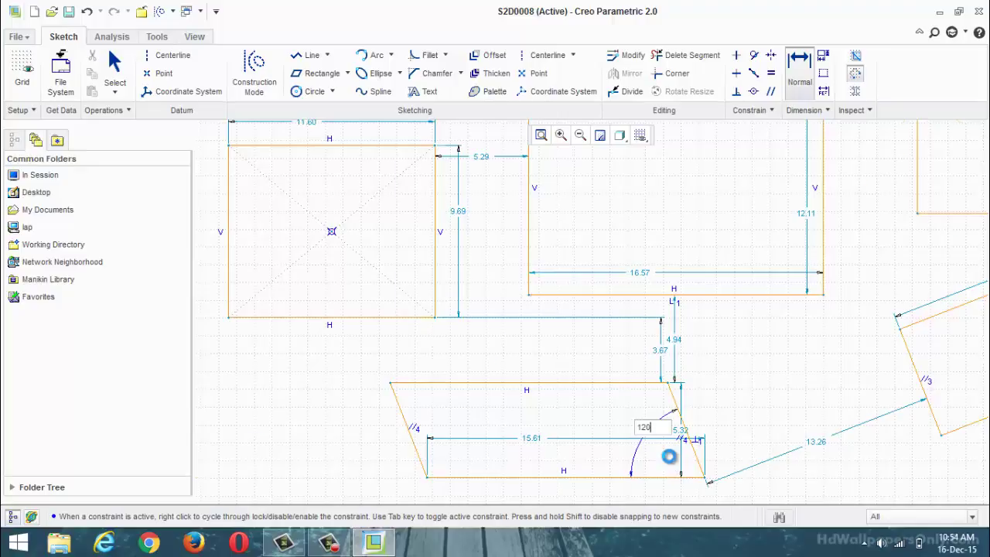
key(Return)
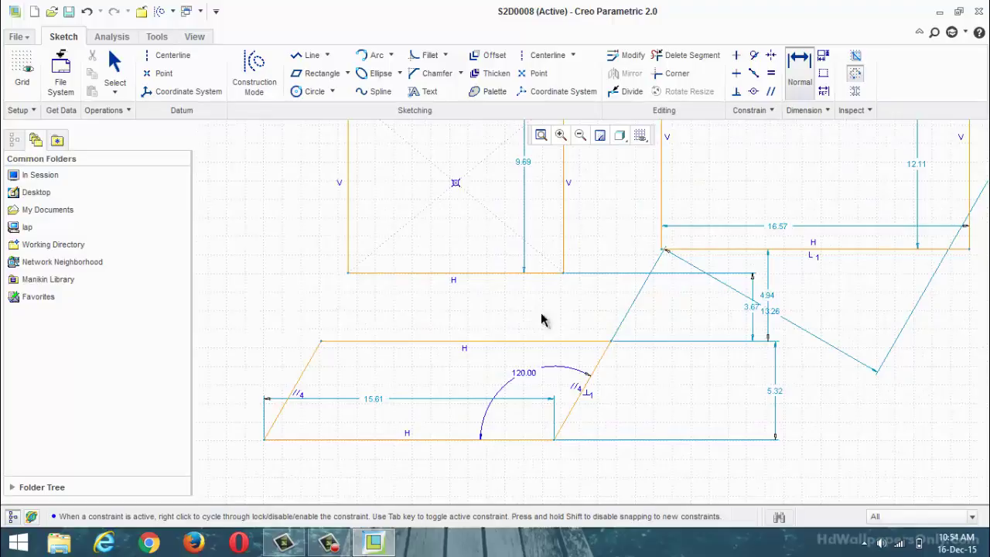
- Draw a second, tilted parallelogram about 6.2 across with a corner angle of about 50 degrees, left of the first one
scroll(517, 298, down, 3)
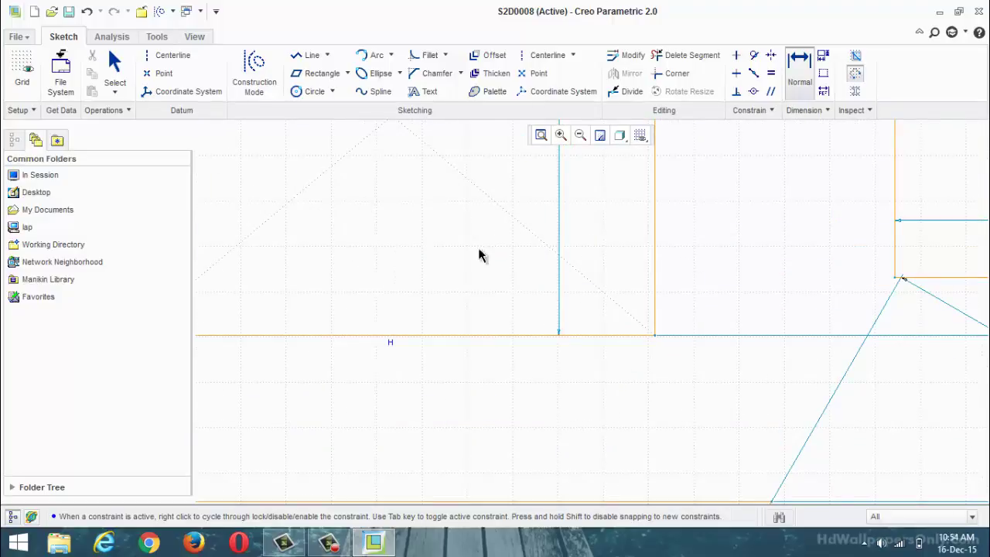
scroll(479, 255, up, 5)
click(347, 73)
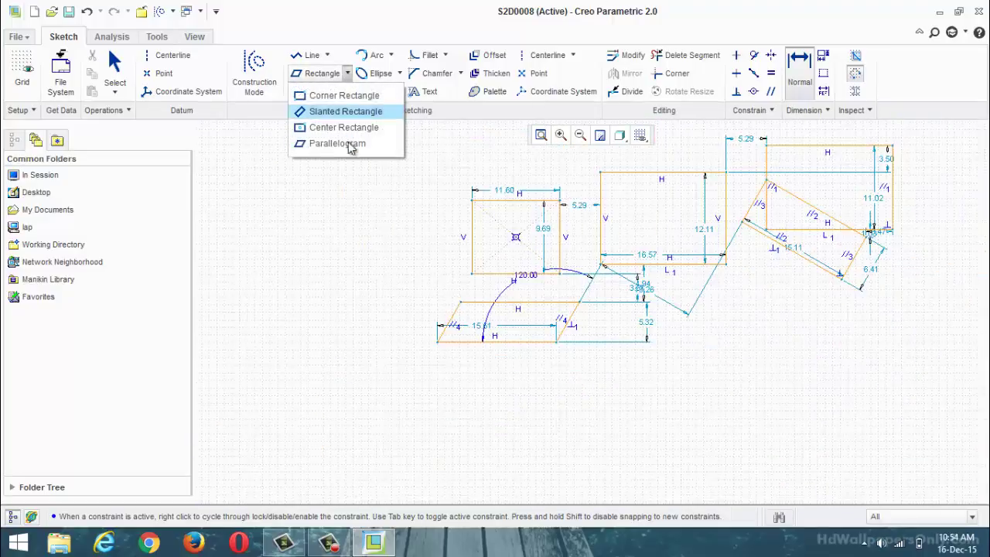
click(349, 146)
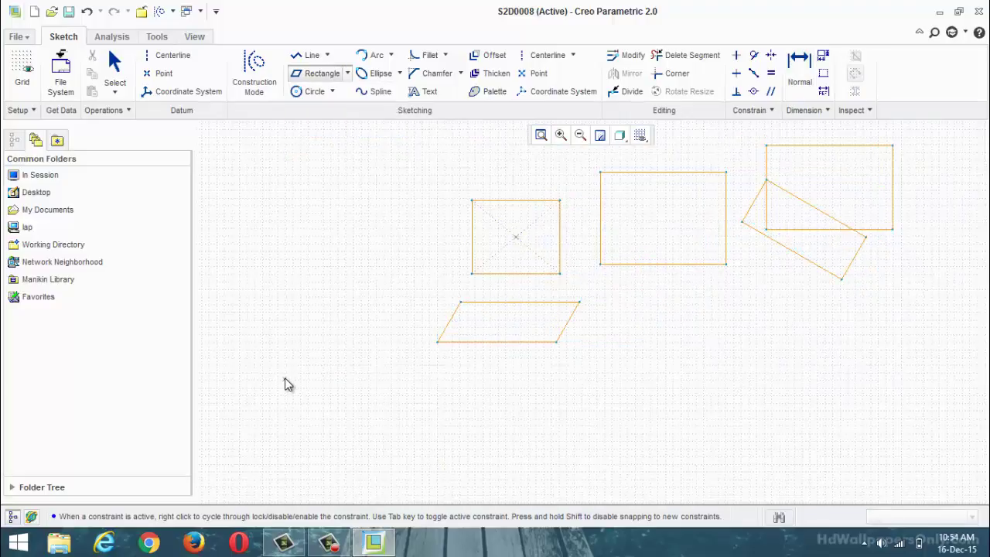
click(284, 379)
click(438, 295)
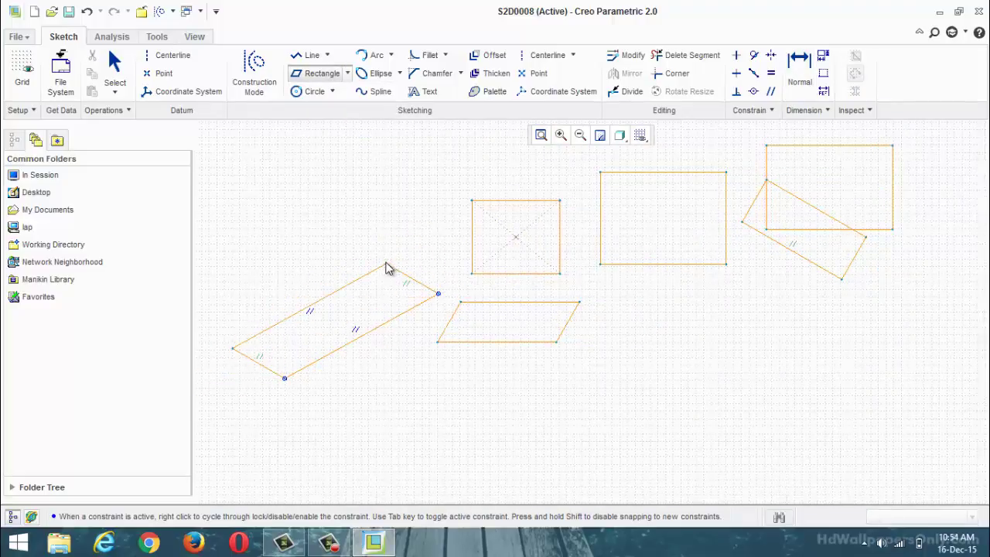
click(379, 271)
middle_click(626, 379)
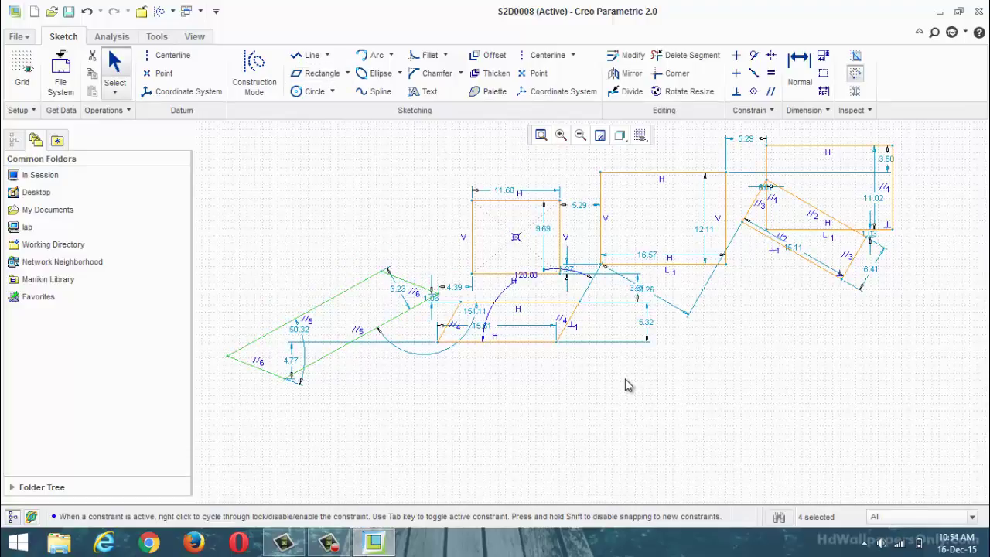
- Set the corner angle of the tilted parallelogram to 70 degrees
double_click(308, 336)
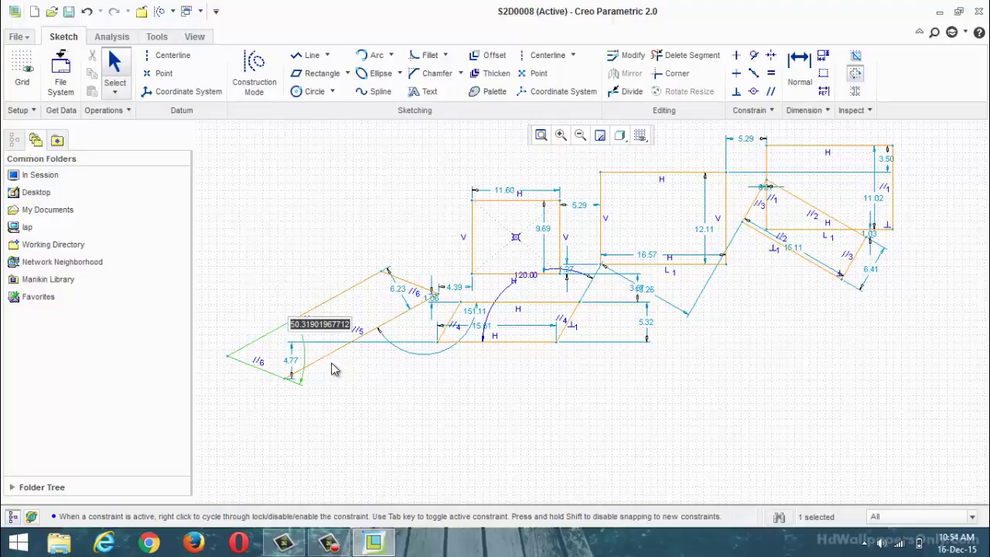
text(70)
key(Return)
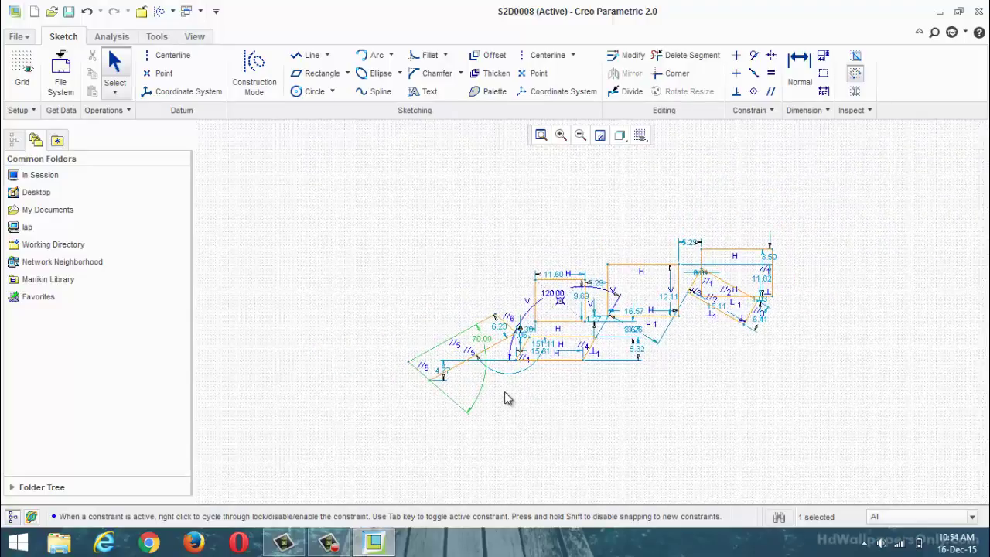
scroll(653, 345, down, 5)
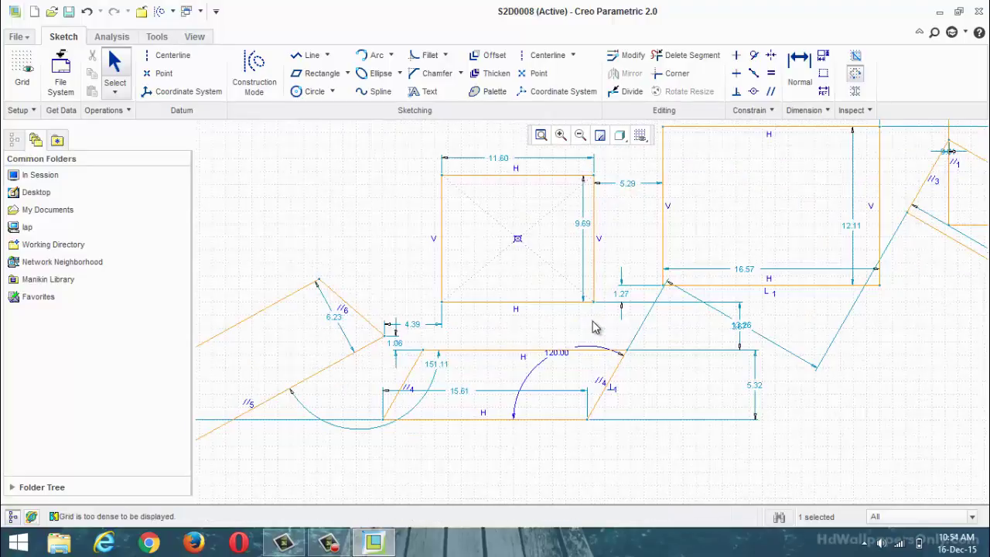
click(346, 74)
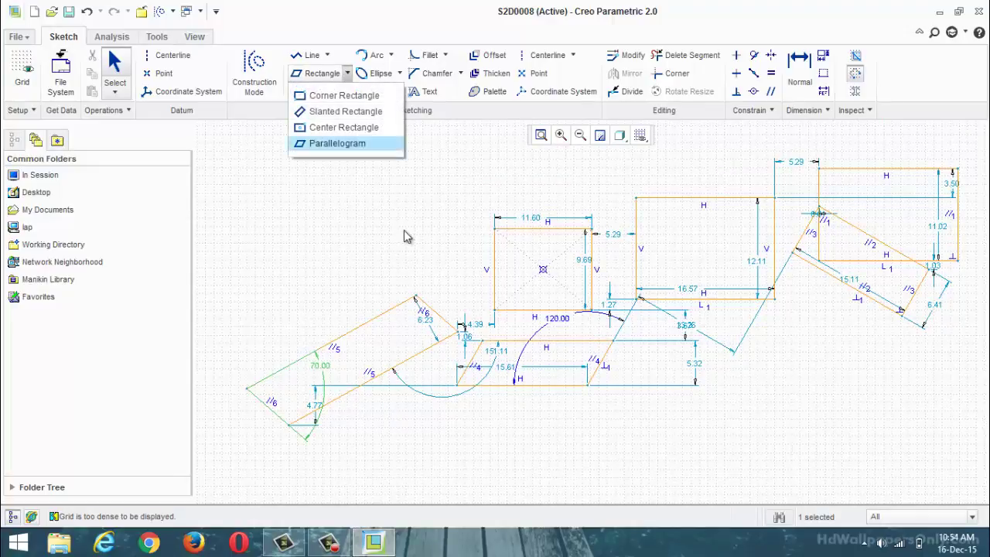
click(393, 230)
click(332, 92)
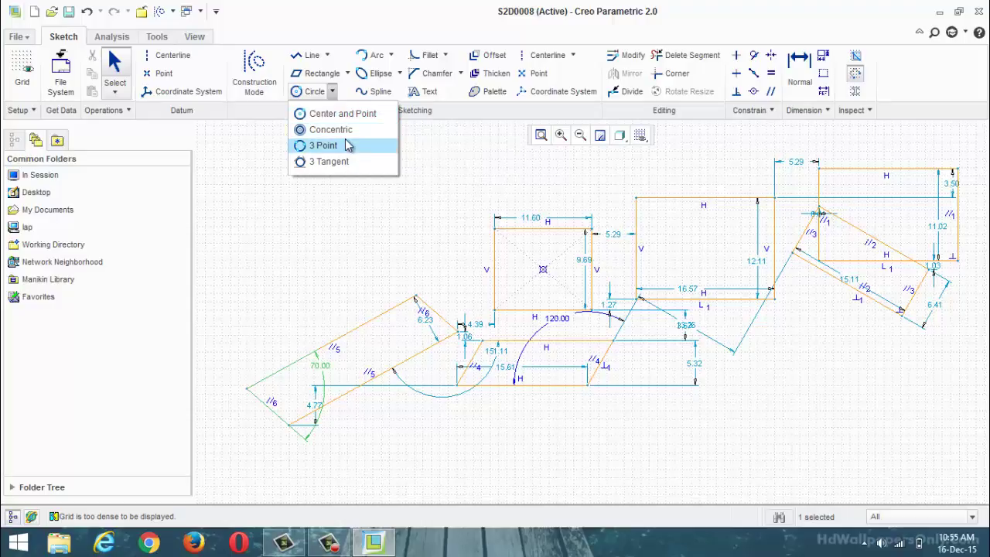
- Delete all geometry from the sketch
click(359, 198)
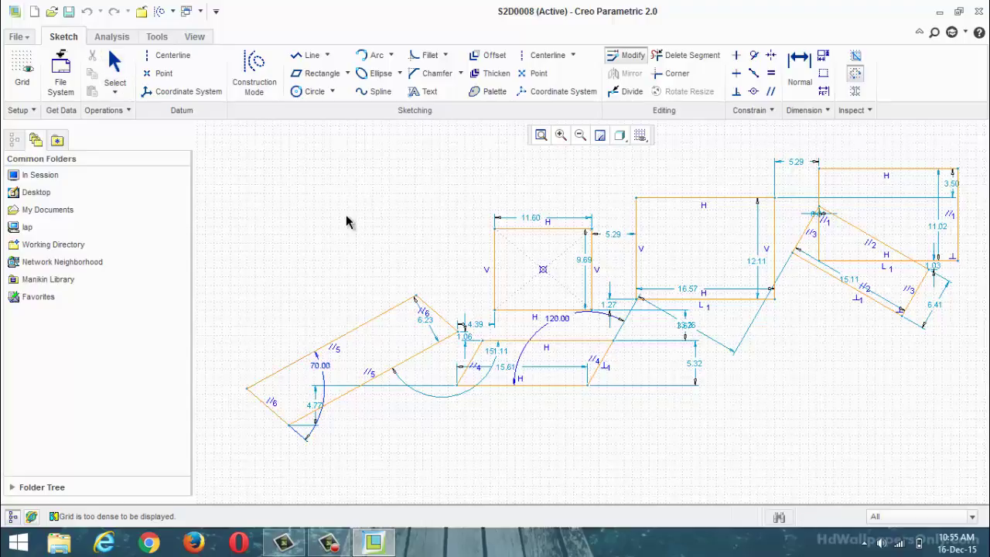
key(ctrl+a)
key(Delete)
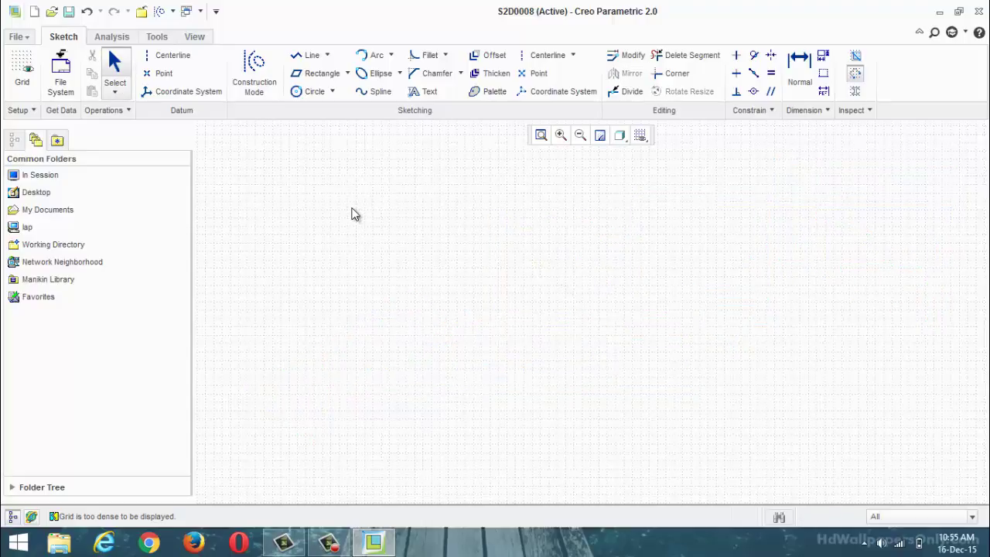
- Draw a center-and-point circle about 17 in diameter in the middle of the empty sketch
click(333, 91)
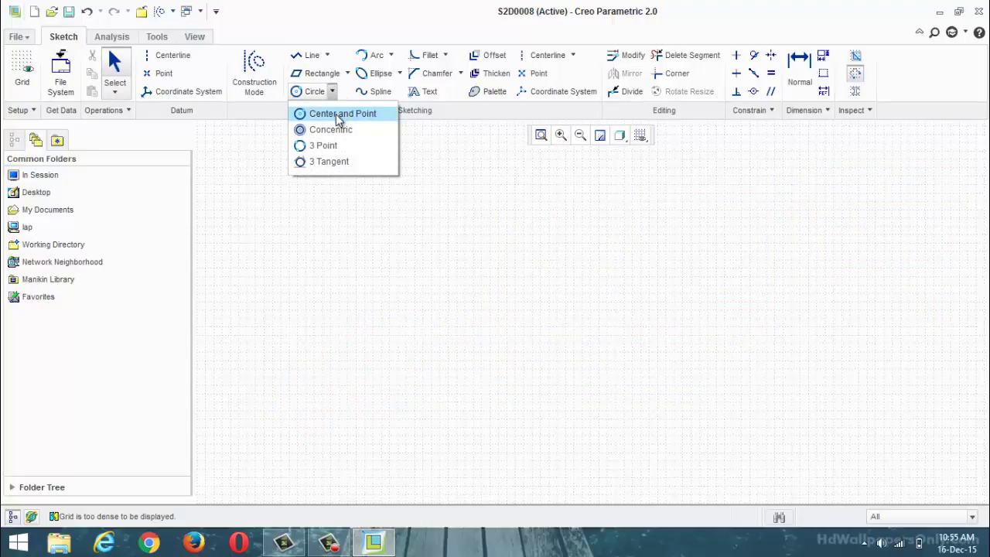
click(337, 115)
click(543, 333)
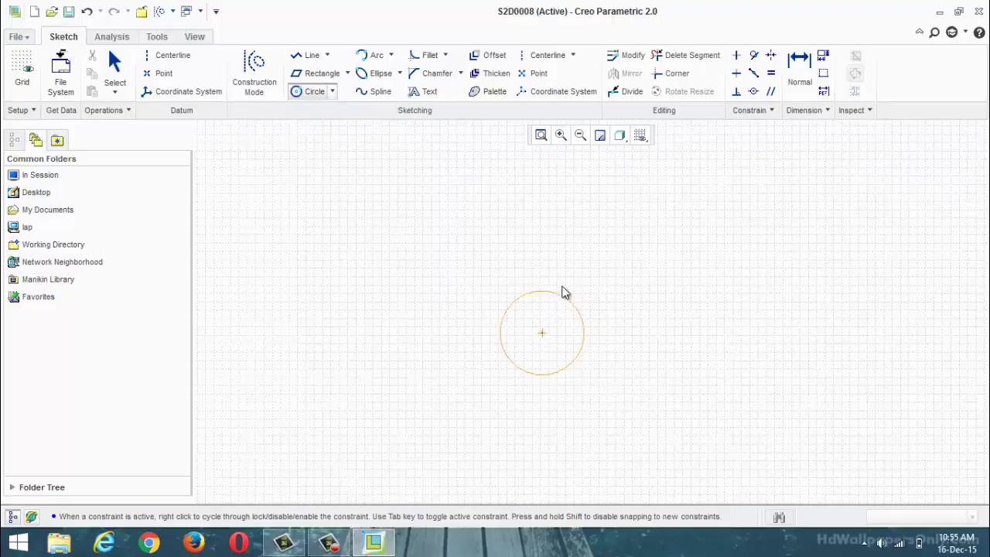
click(573, 273)
middle_click(658, 320)
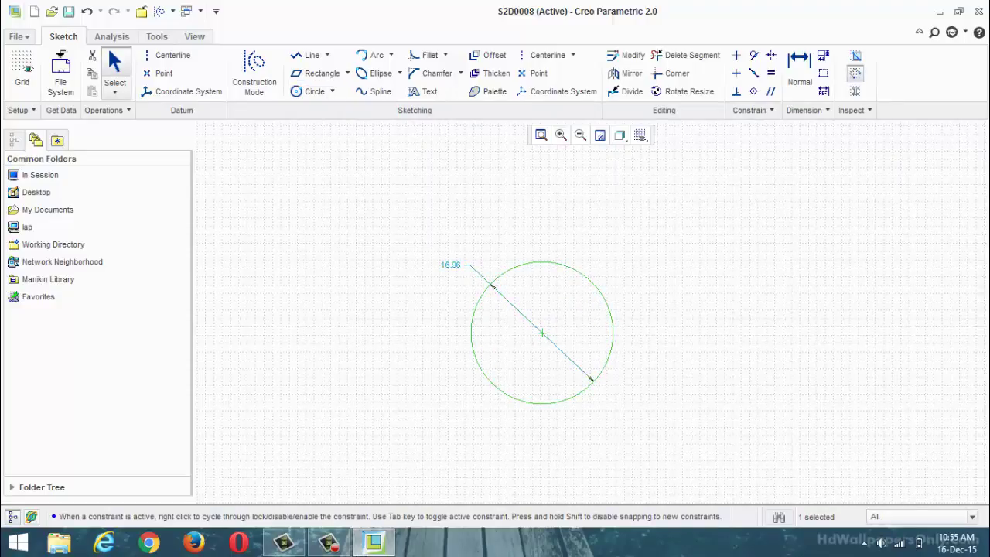
- Set the circle's diameter to 20
click(331, 543)
click(331, 543)
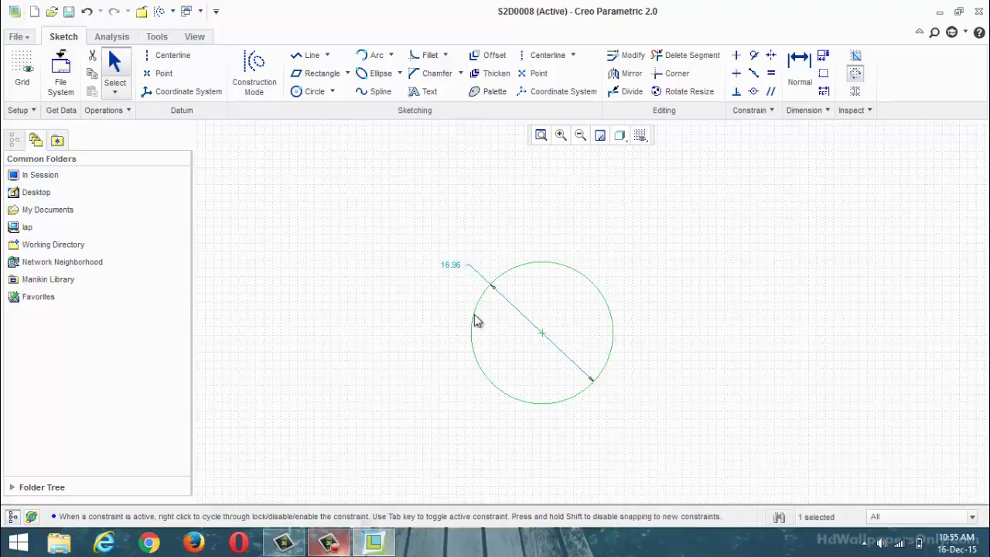
double_click(452, 267)
text(20)
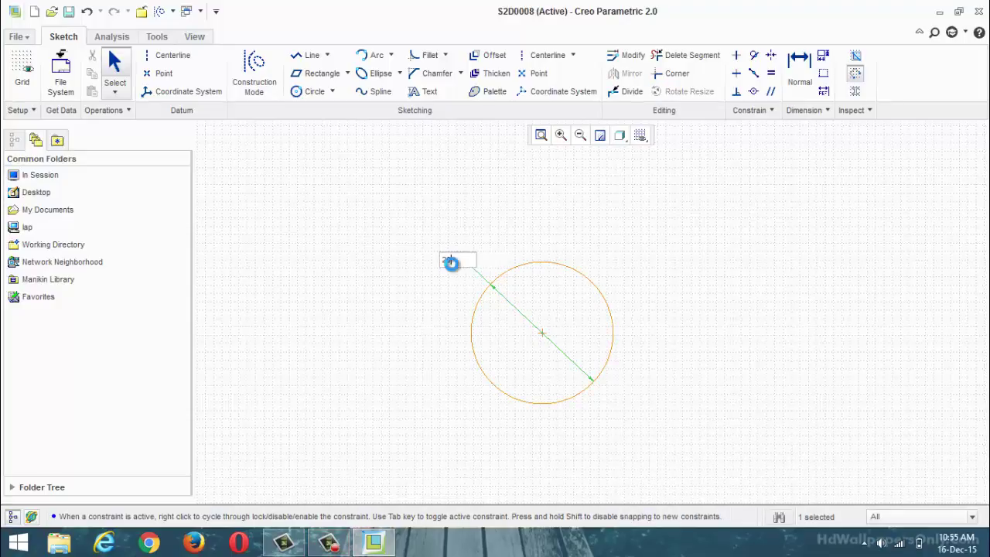
key(Return)
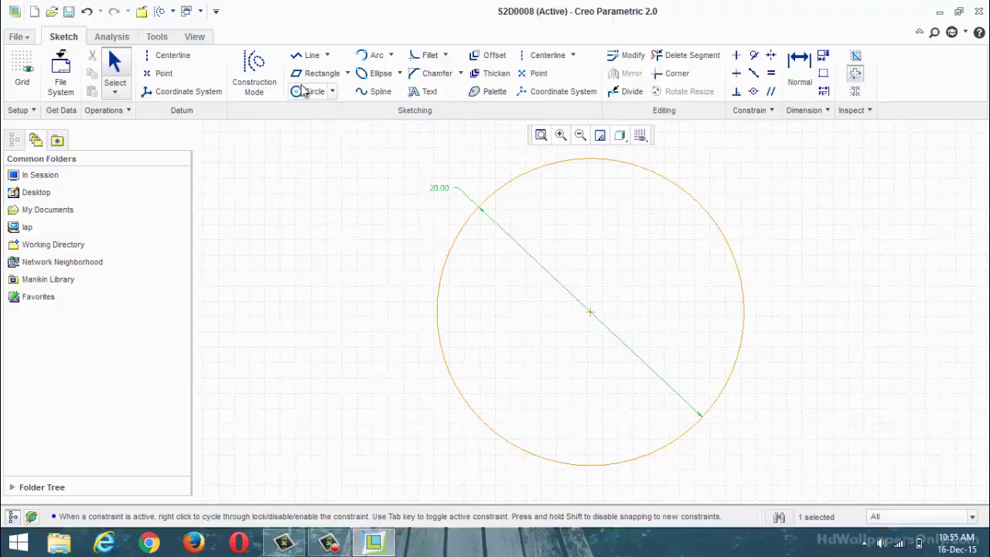
click(332, 91)
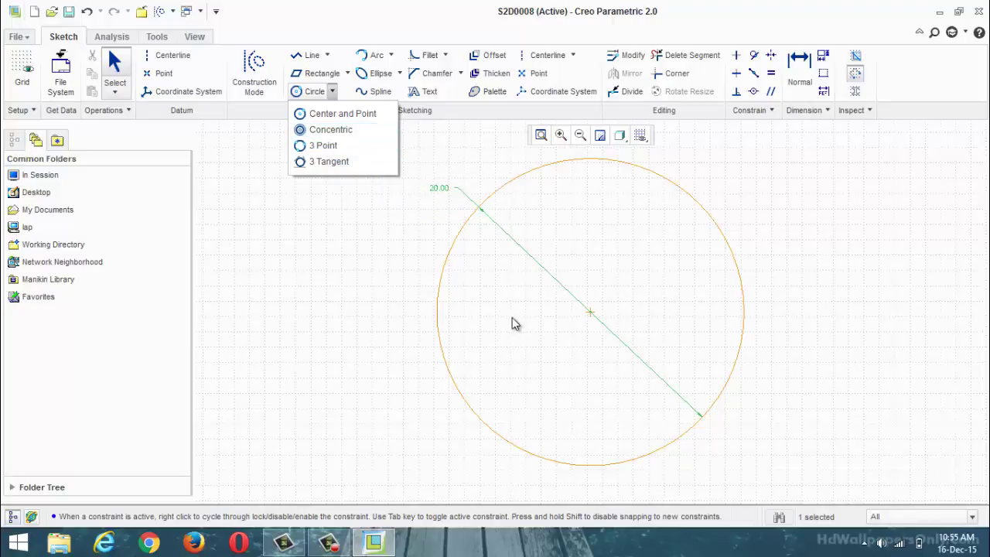
click(401, 378)
scroll(576, 356, down, 4)
scroll(581, 363, up, 10)
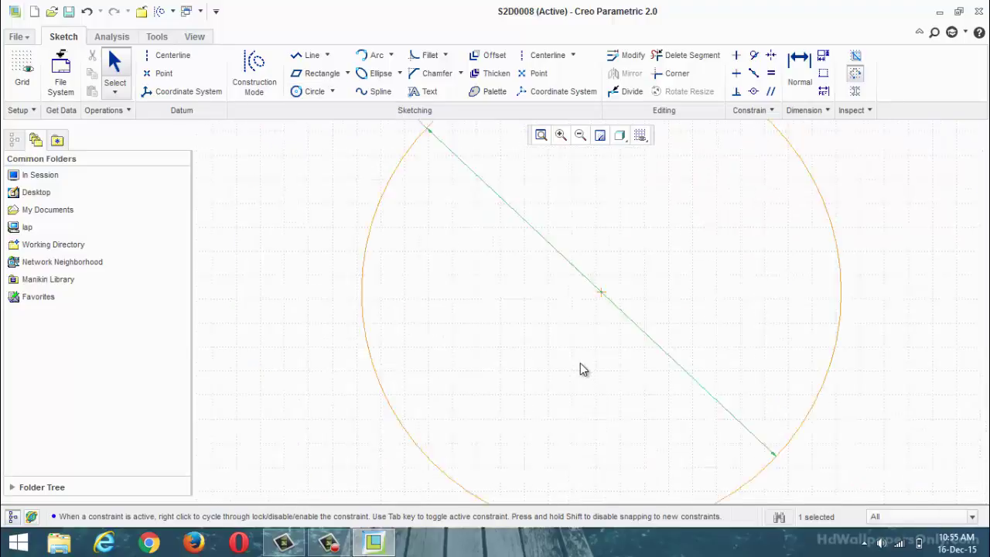
scroll(565, 366, down, 4)
scroll(542, 339, down, 2)
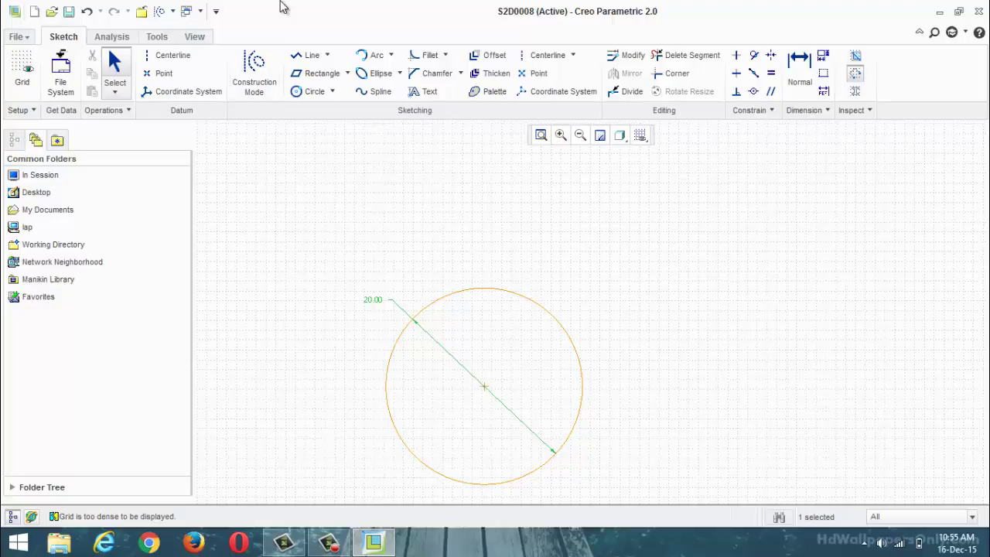
- Draw three concentric circles around the 20 diameter circle, about 33.2, 27.1 and 24.4 in diameter
click(332, 91)
click(333, 130)
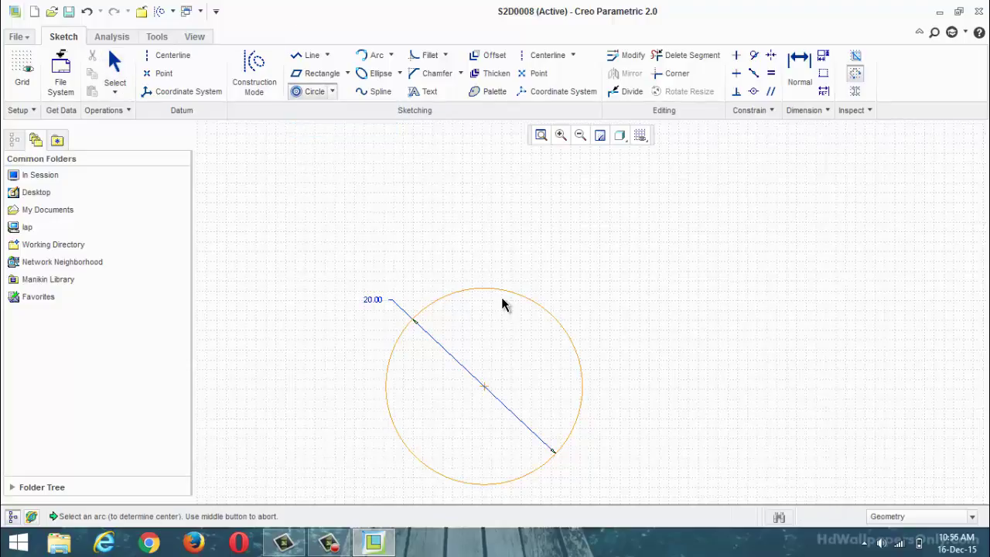
click(503, 291)
click(528, 228)
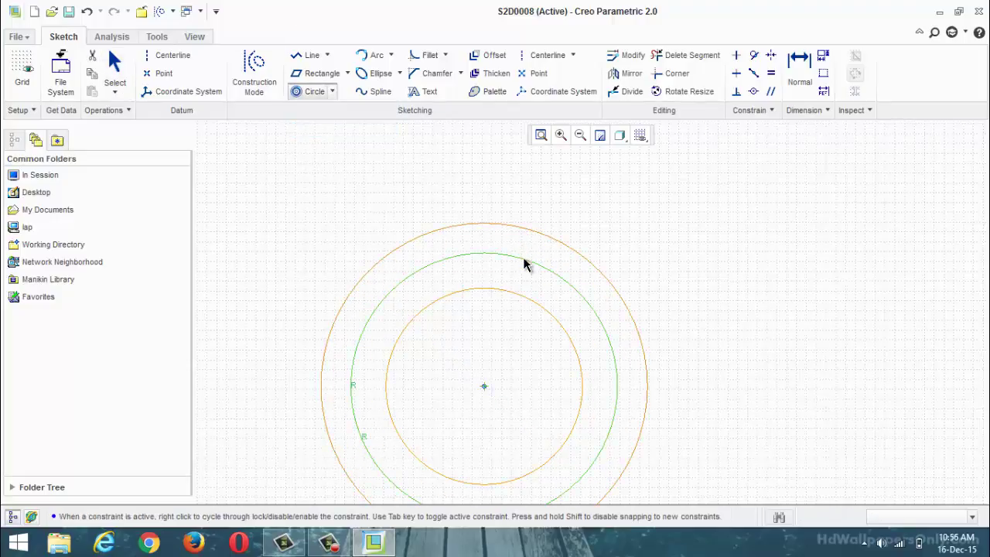
click(517, 271)
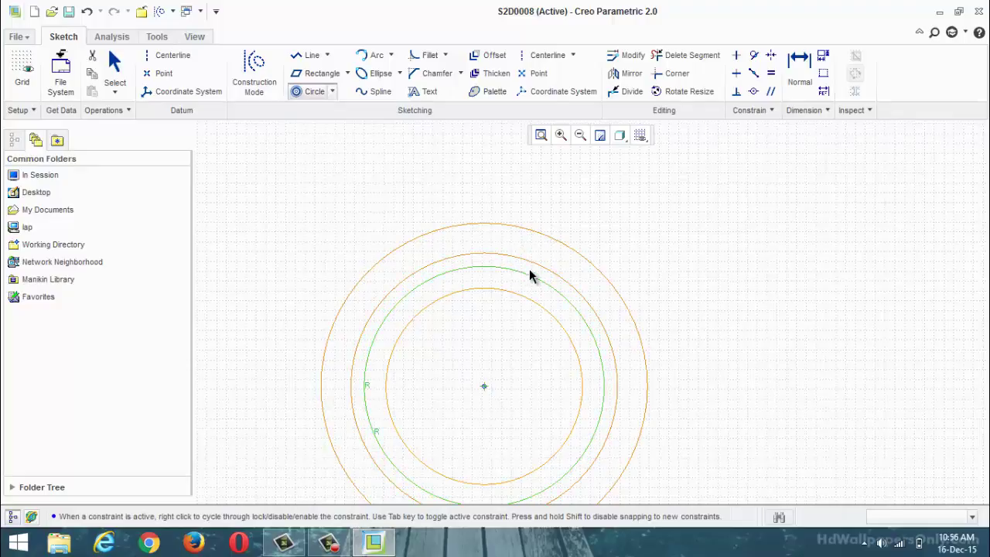
click(332, 92)
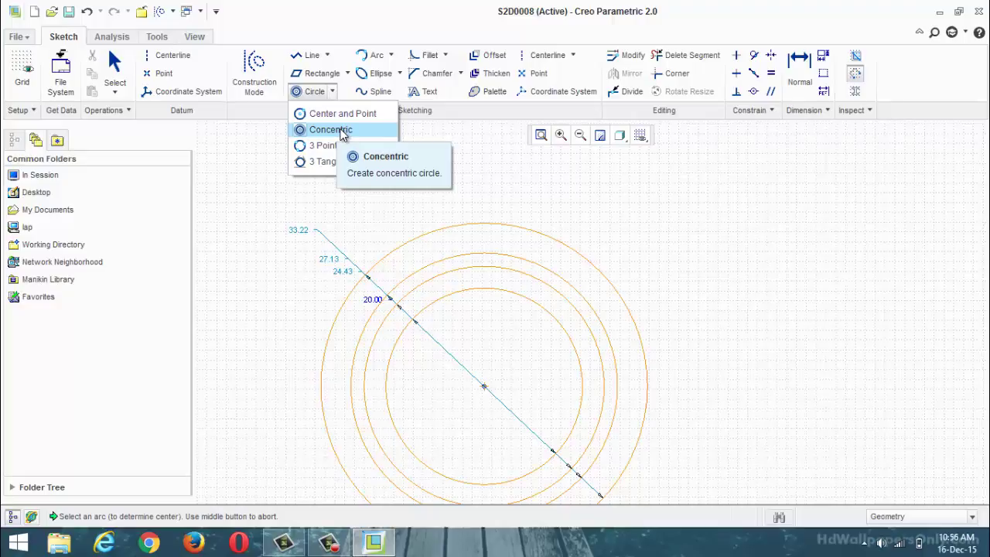
middle_click(508, 204)
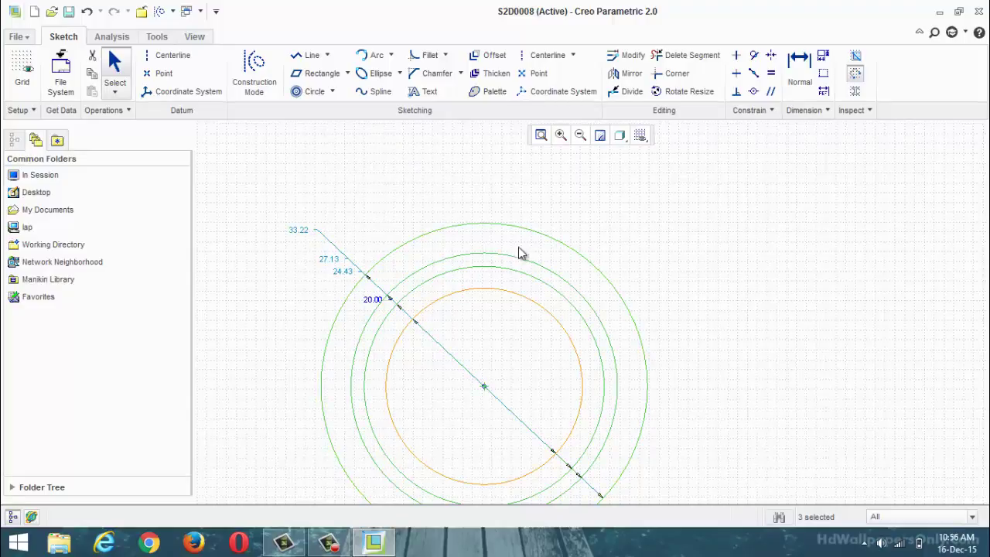
- Move the innermost circle's 20.00 diameter dimension clear of the circles, to the lower left
scroll(522, 252, down, 3)
scroll(530, 256, up, 5)
scroll(451, 292, down, 2)
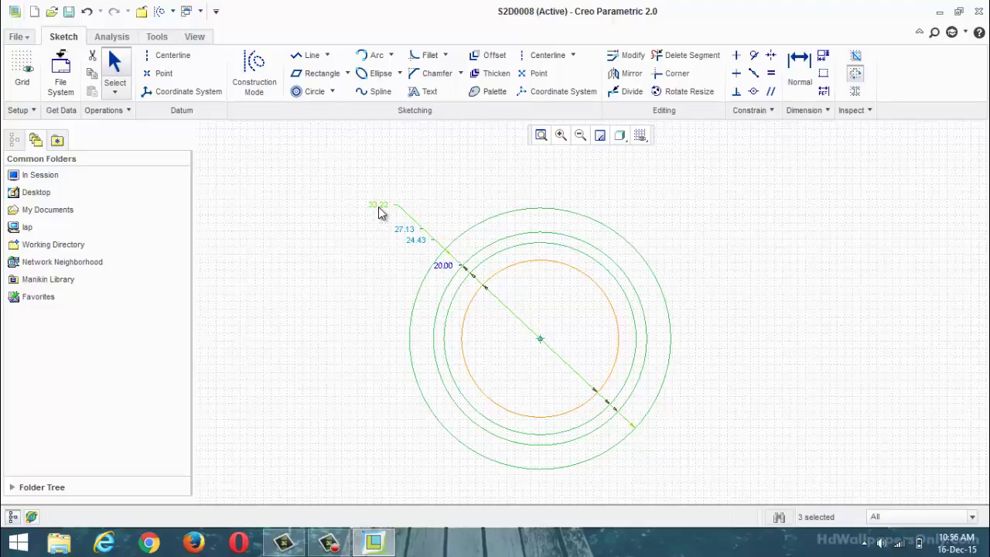
drag(379, 213, 272, 352)
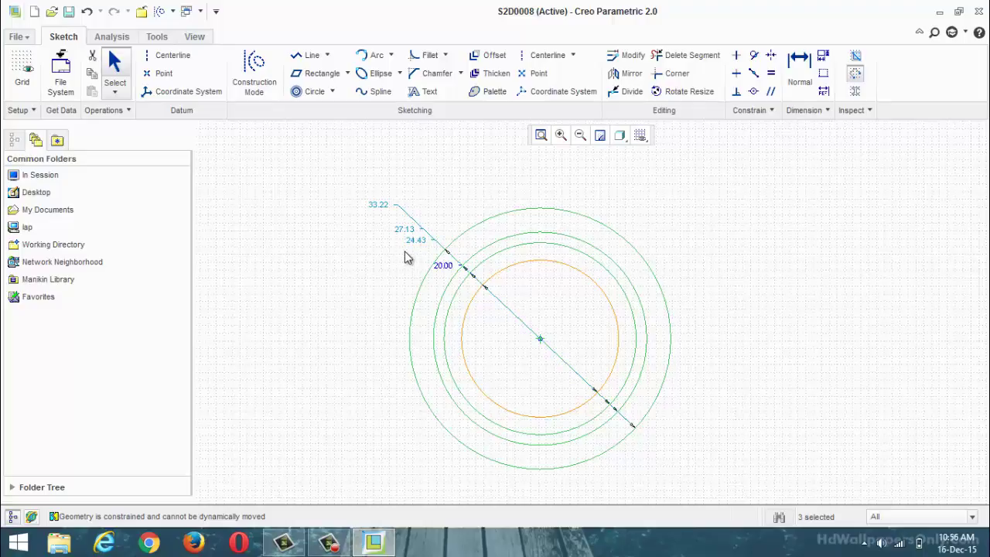
mouse_move(418, 239)
middle_down()
mouse_move(348, 290)
mouse_move(451, 252)
middle_up()
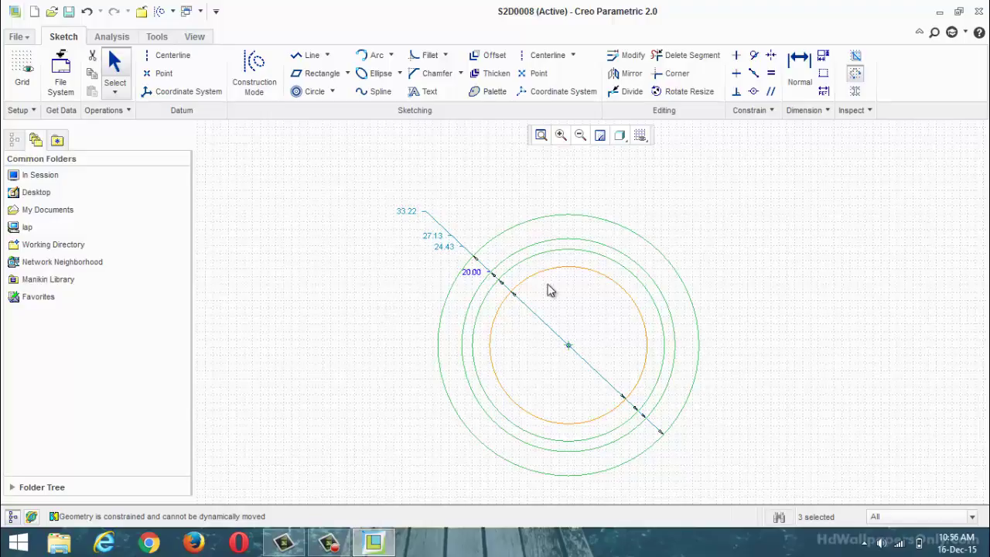
drag(475, 271, 350, 378)
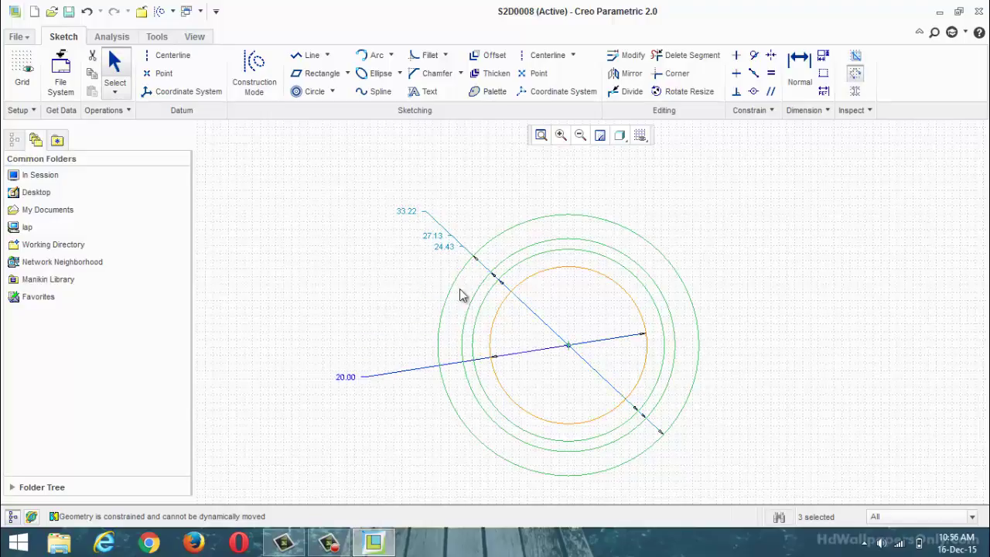
- Enlarge the outermost circle to about 36.6 in diameter and spread the three outer circles' diameter dimensions apart on the left
click(444, 248)
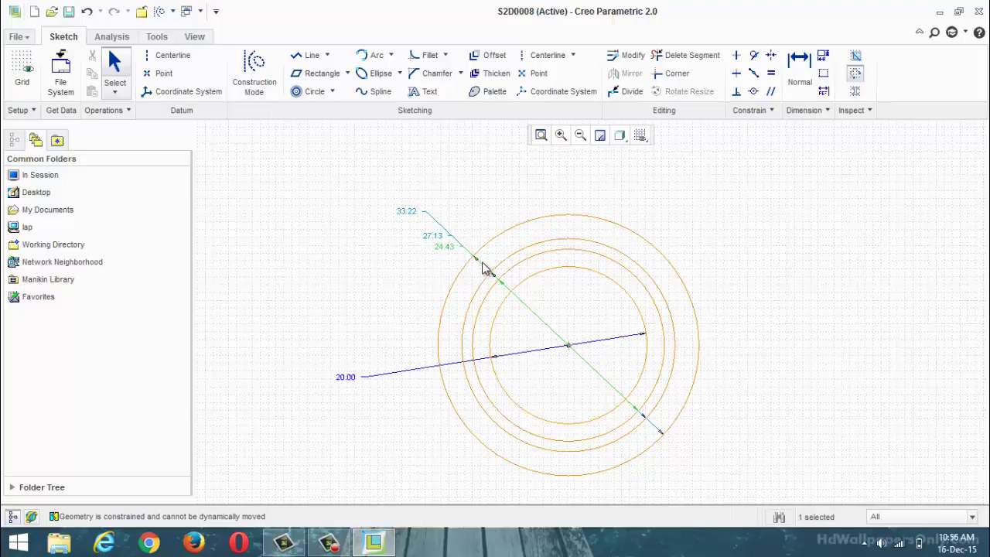
drag(477, 259, 446, 301)
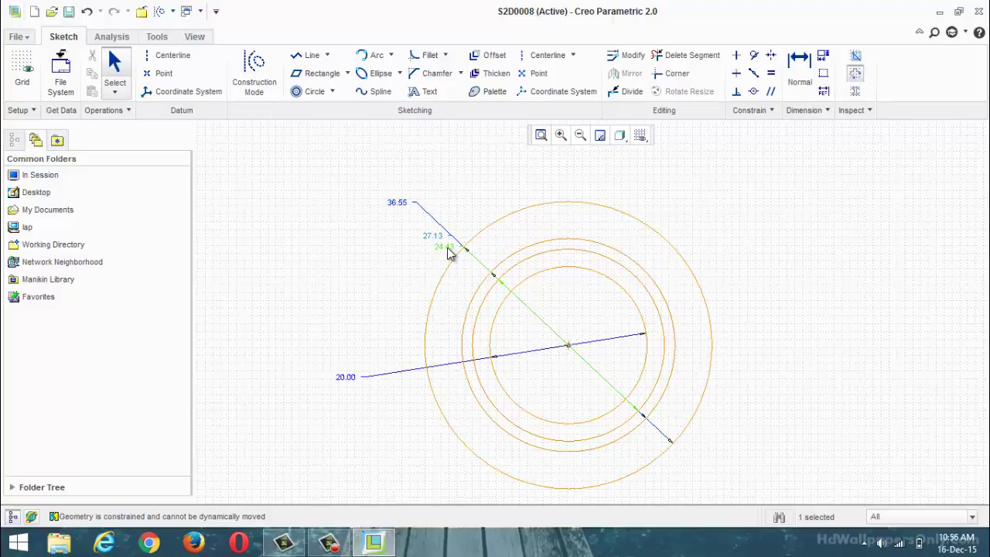
drag(451, 249, 355, 345)
drag(442, 236, 389, 292)
drag(398, 203, 346, 263)
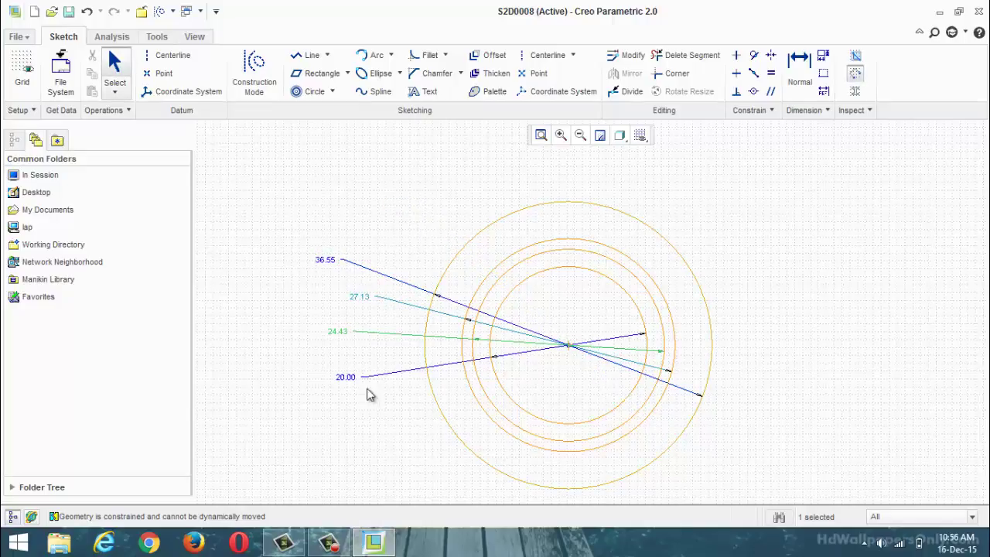
- Delete all the concentric circles from the sketch
click(332, 92)
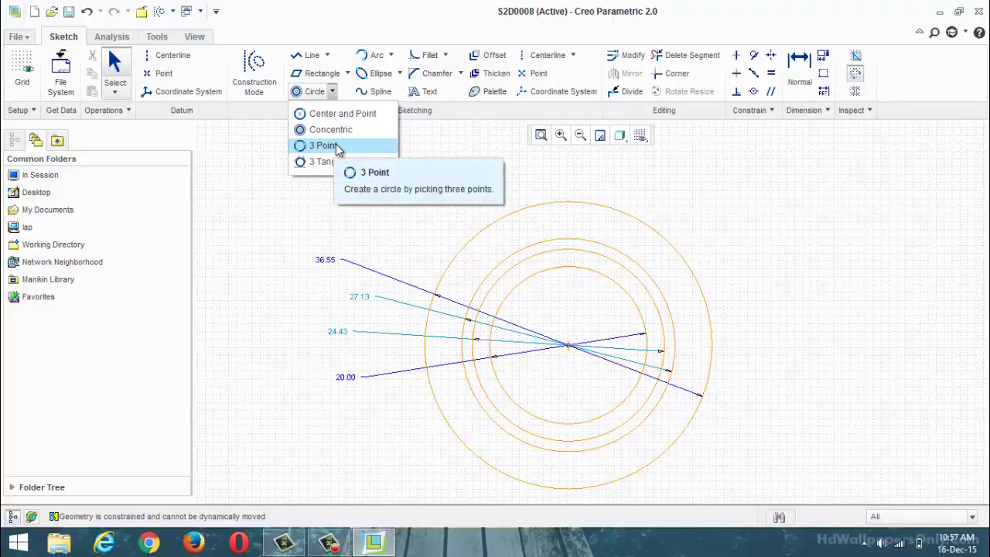
click(478, 238)
key(ctrl+a)
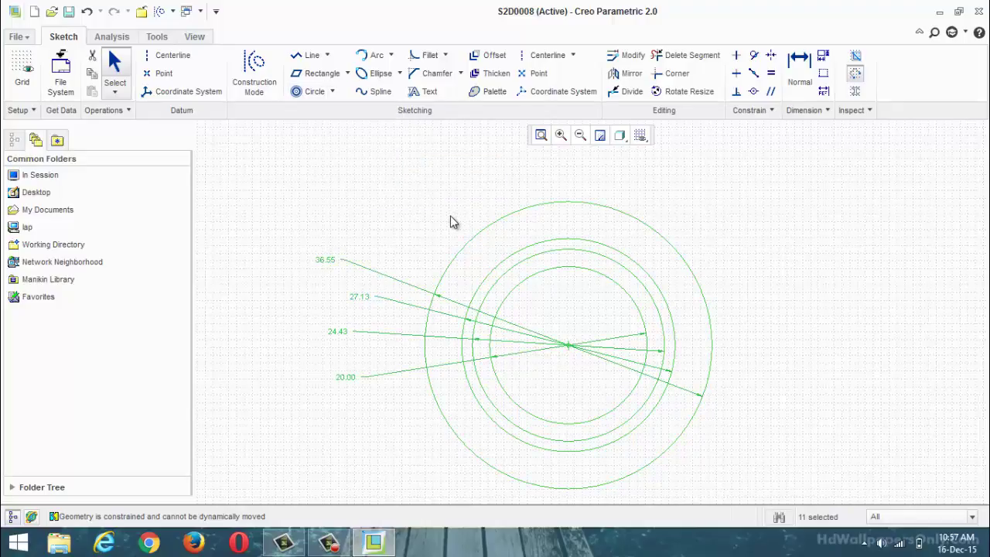
key(Delete)
- Draw three separate slanted lines, about 23, 19 and 6 long, arranged around an open area in the sketch
click(308, 55)
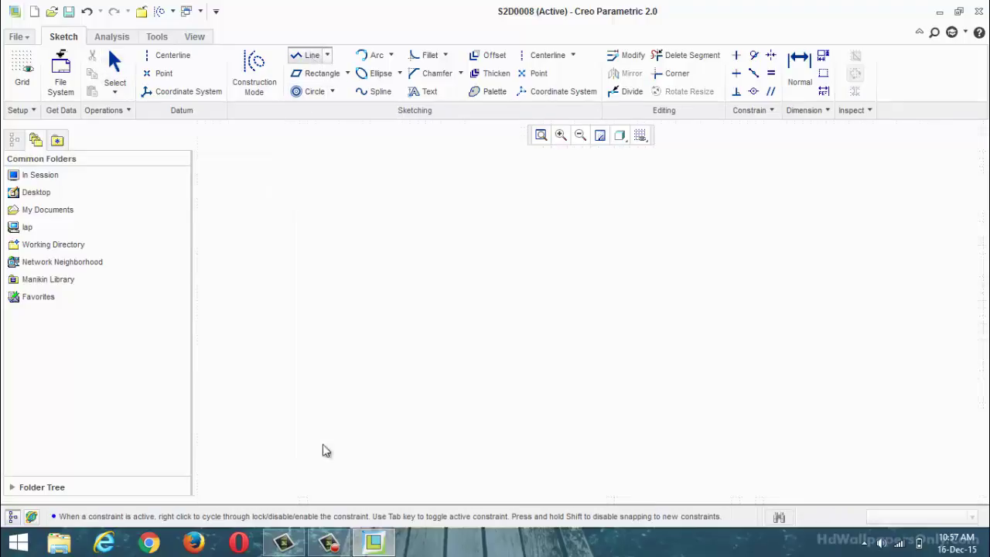
click(310, 456)
click(371, 287)
middle_click(513, 346)
click(545, 298)
click(656, 394)
middle_click(588, 341)
click(430, 194)
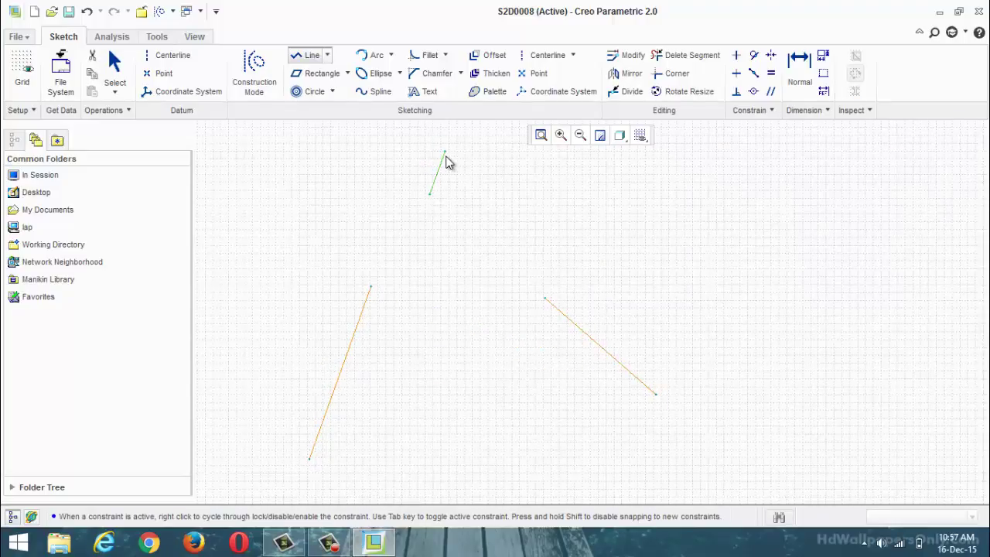
click(445, 151)
middle_click(463, 302)
- Draw a 3 Point circle through the inner endpoints of the three lines
click(332, 91)
click(343, 146)
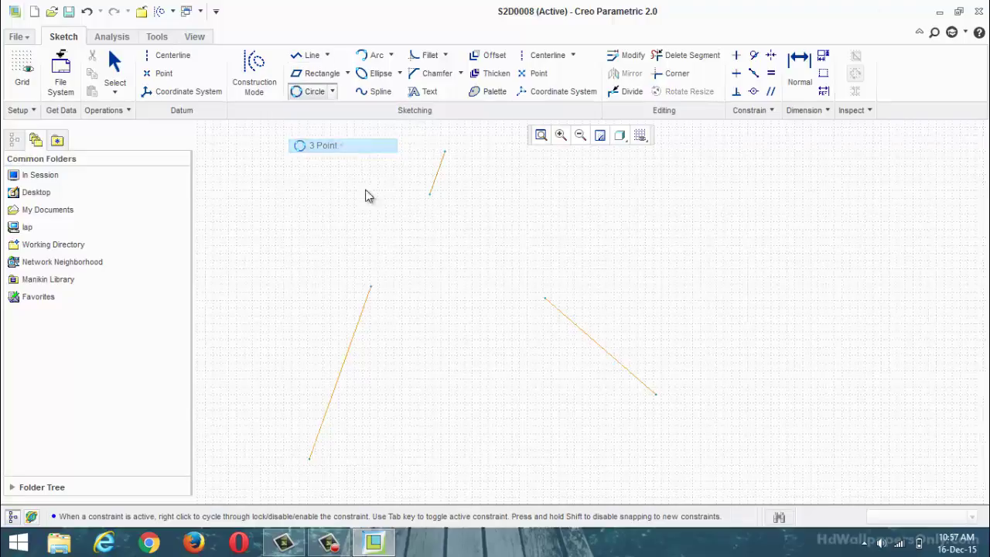
click(430, 194)
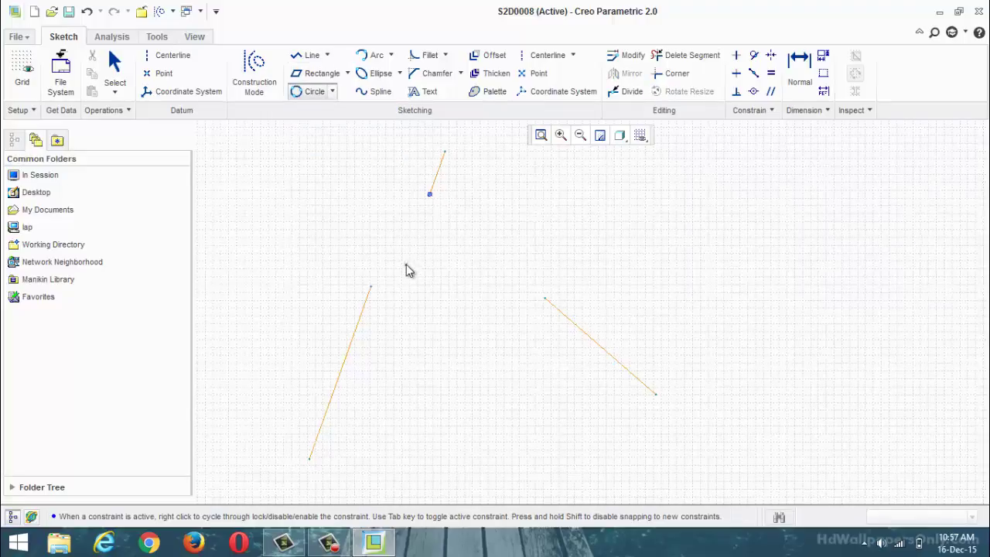
click(370, 287)
click(546, 301)
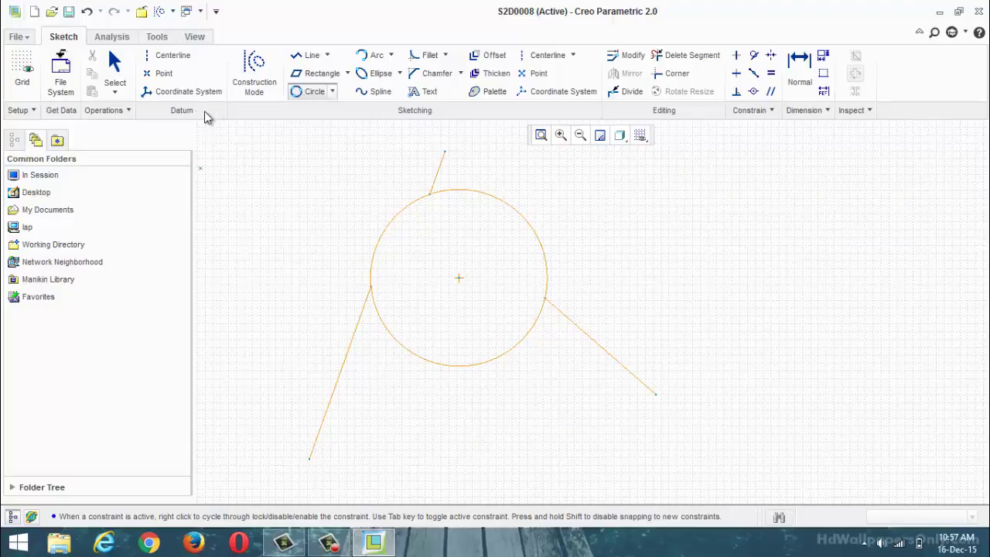
- Delete the three lines and the circle, leaving the sketch empty
key(ctrl+a)
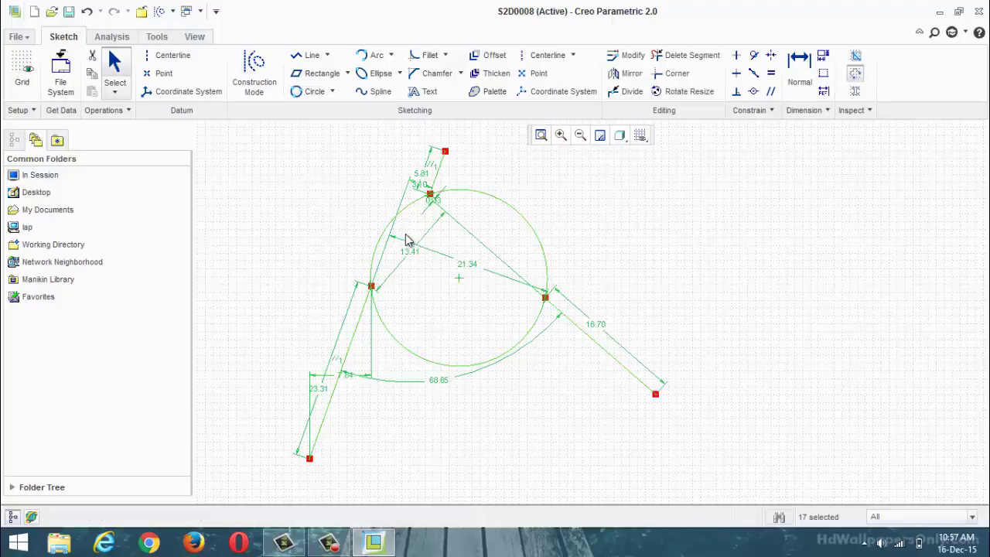
key(Delete)
click(332, 92)
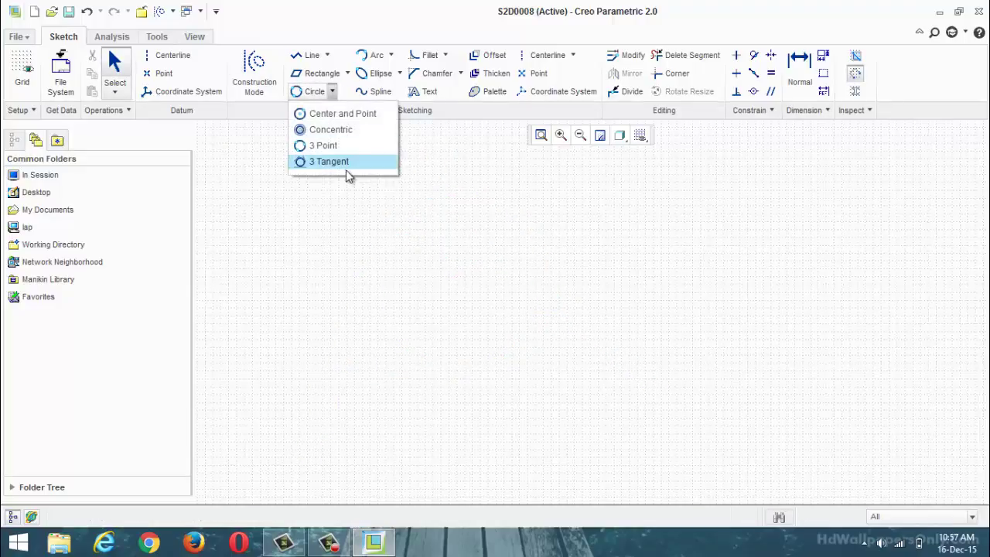
click(349, 164)
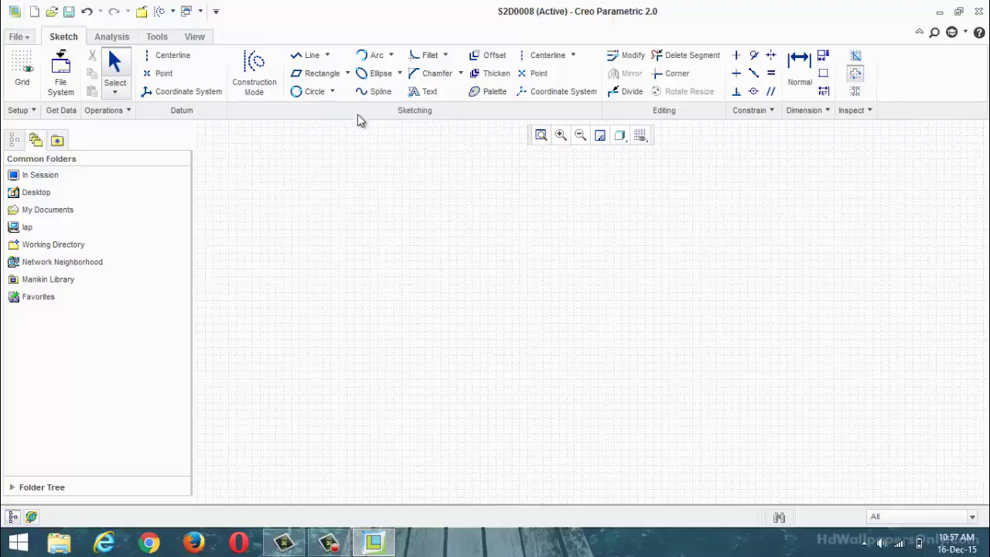
- Draw a closed triangle with a horizontal base about 37.5 long and a left side about 26.7 long
click(308, 55)
click(437, 240)
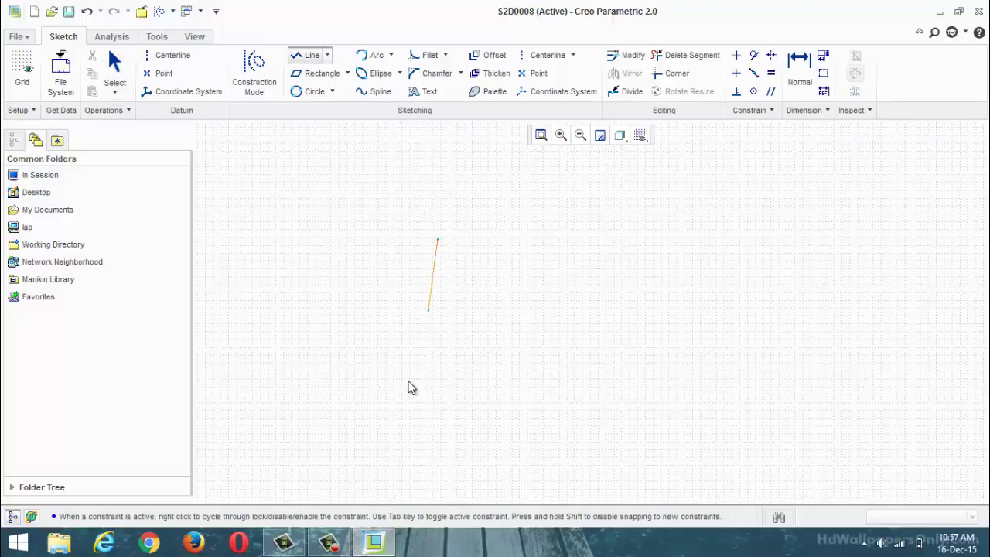
click(338, 423)
click(632, 423)
middle_click(632, 418)
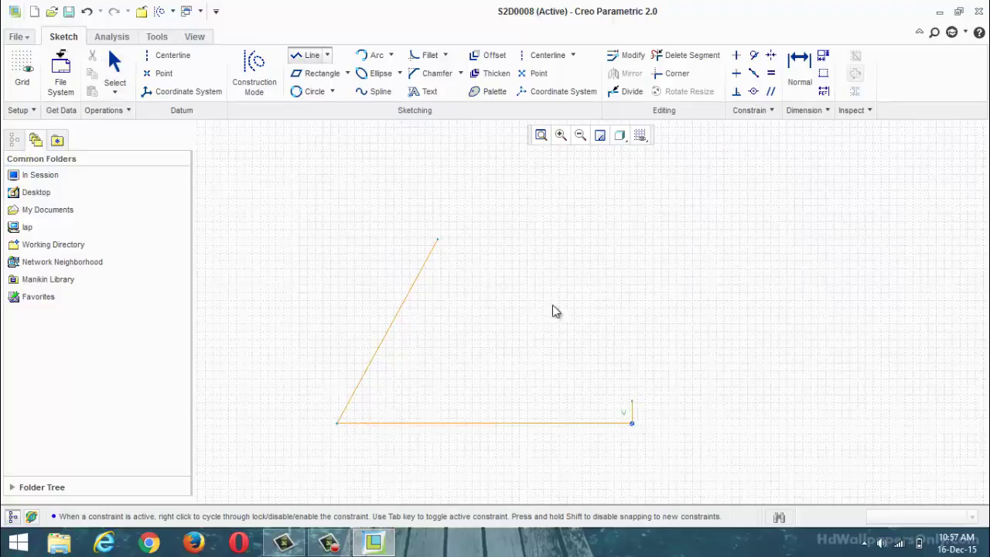
click(437, 240)
middle_click(437, 240)
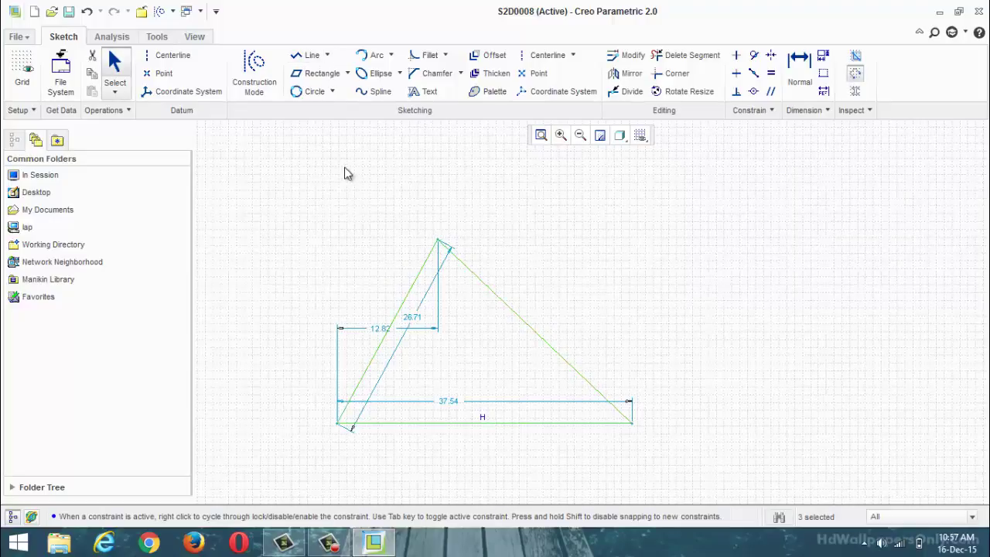
- Draw three separate center-and-point circles right of the triangle, one about 4.5 and two equal ones about 6.9 in diameter
click(332, 91)
click(316, 116)
click(660, 239)
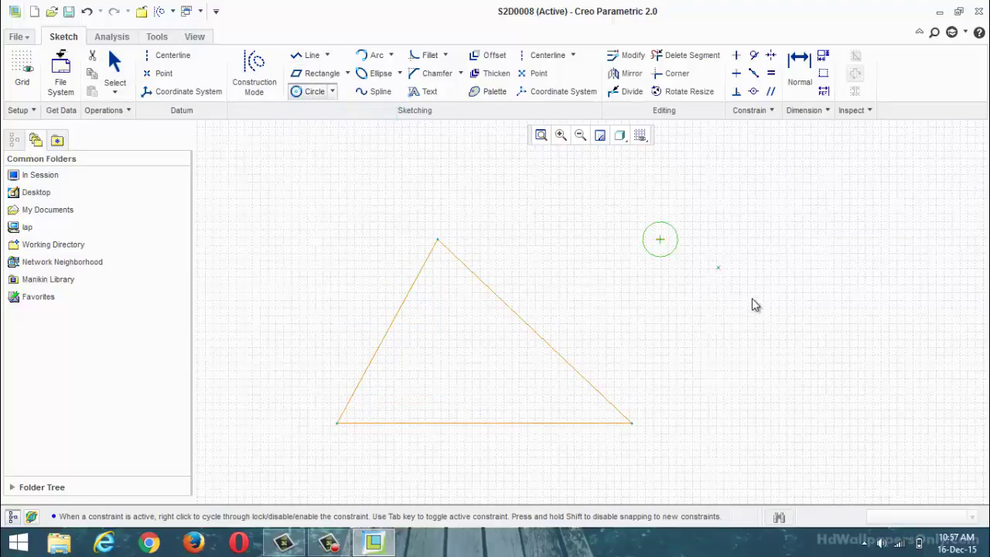
click(741, 315)
click(757, 296)
click(755, 239)
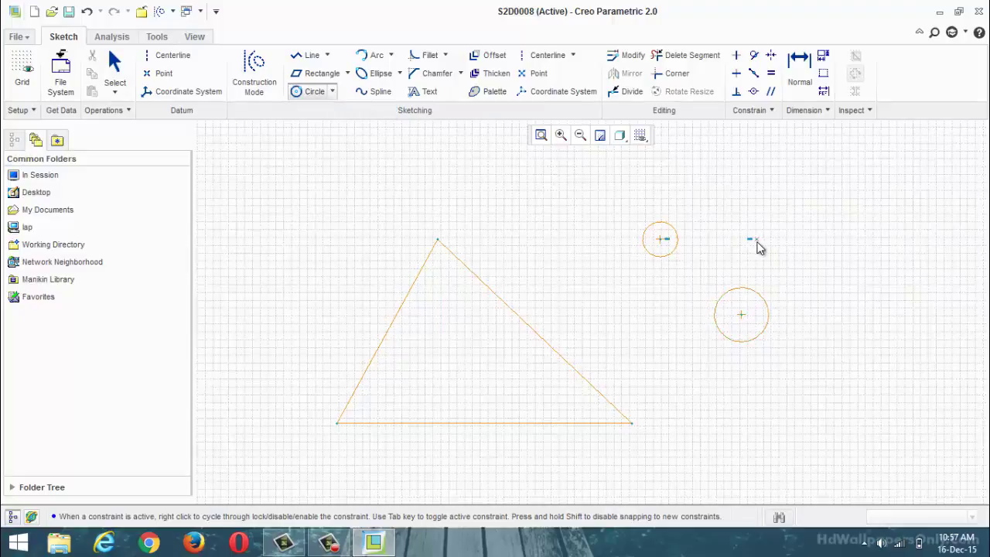
click(778, 230)
middle_click(891, 353)
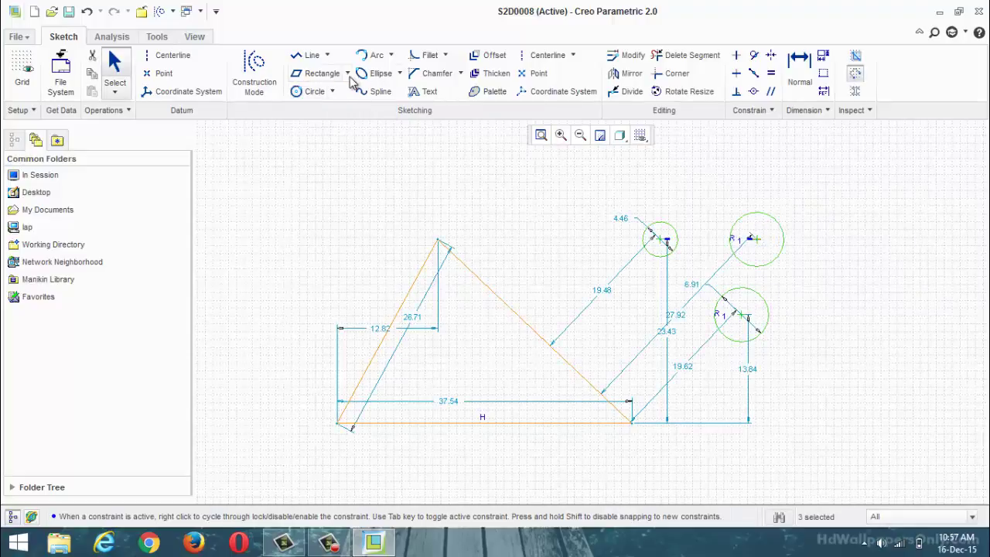
- Draw a 3 Tangent circle inside the triangle, tangent to its left side, base and right side
click(333, 92)
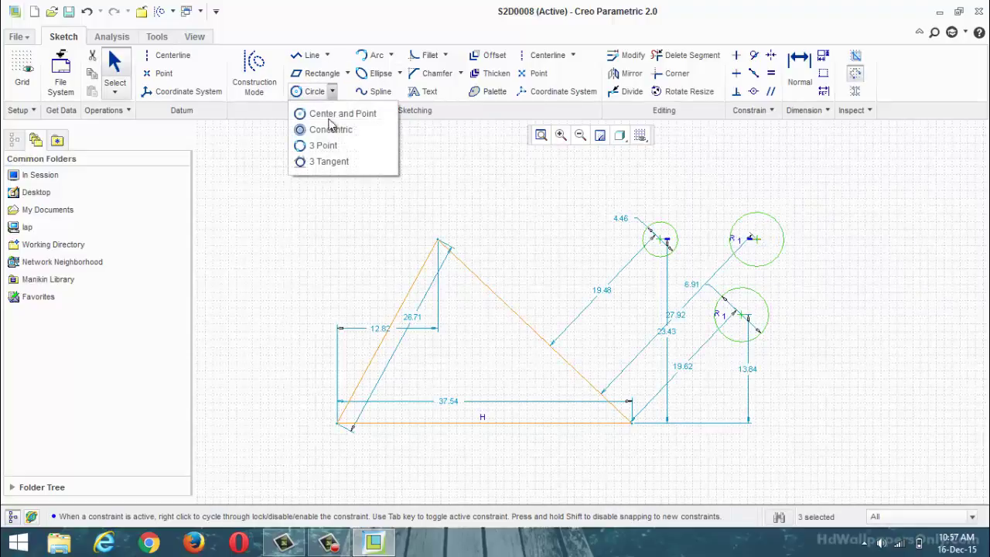
click(328, 162)
click(376, 356)
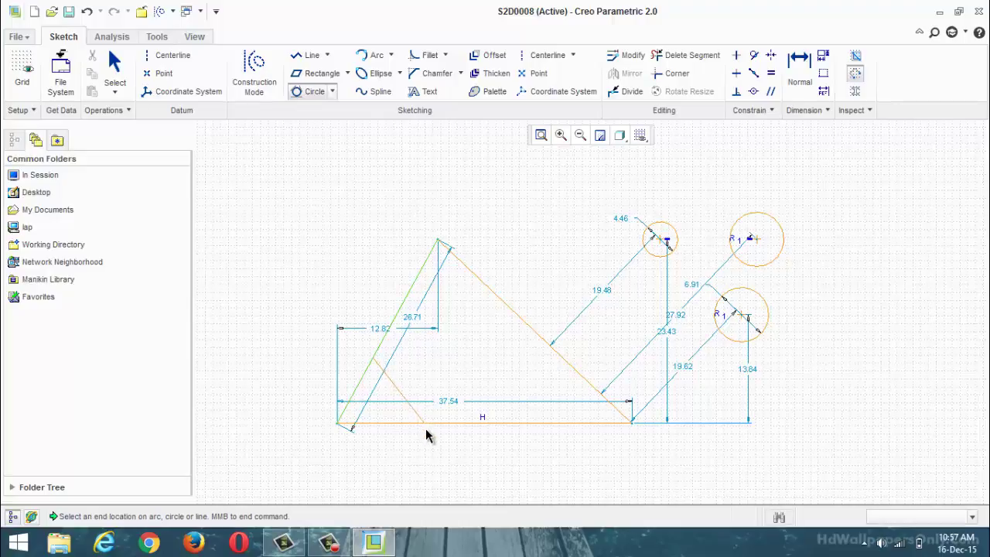
click(433, 425)
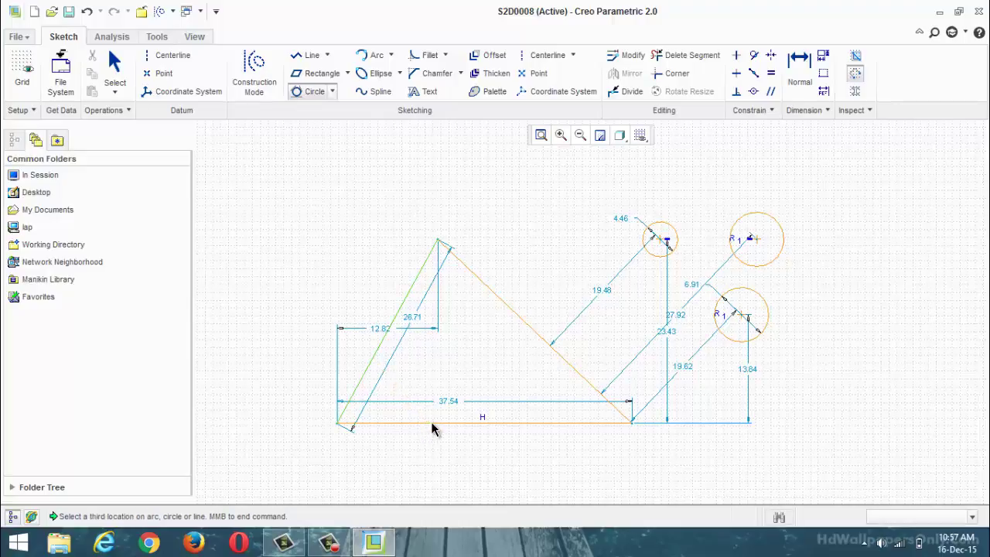
click(540, 341)
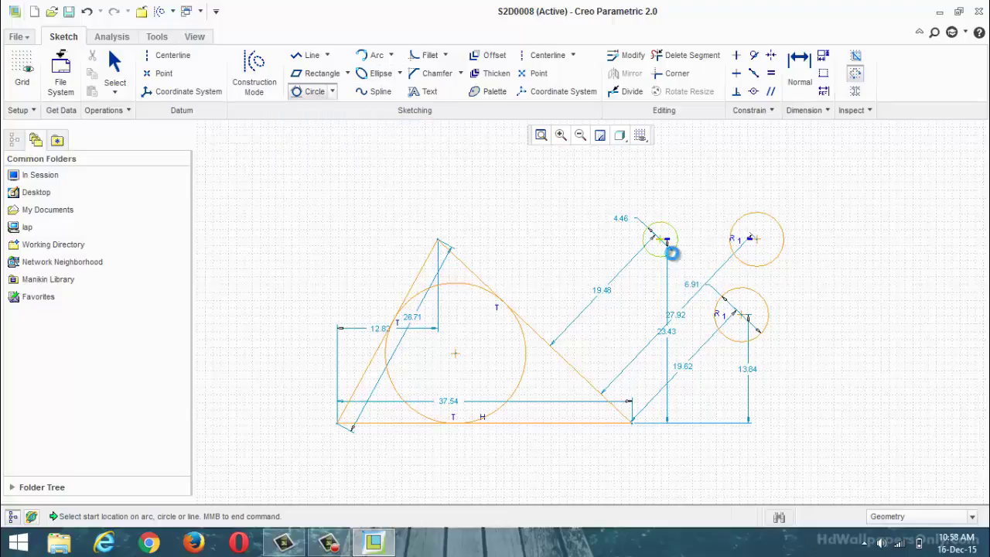
- Draw a 3 Tangent circle between the three separate circles, touching each of them
click(669, 250)
click(721, 303)
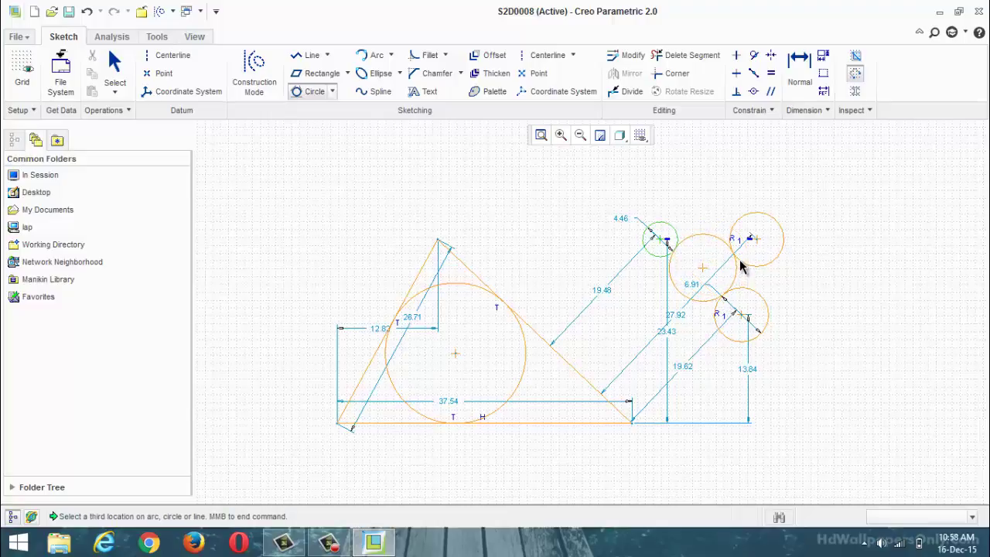
click(741, 266)
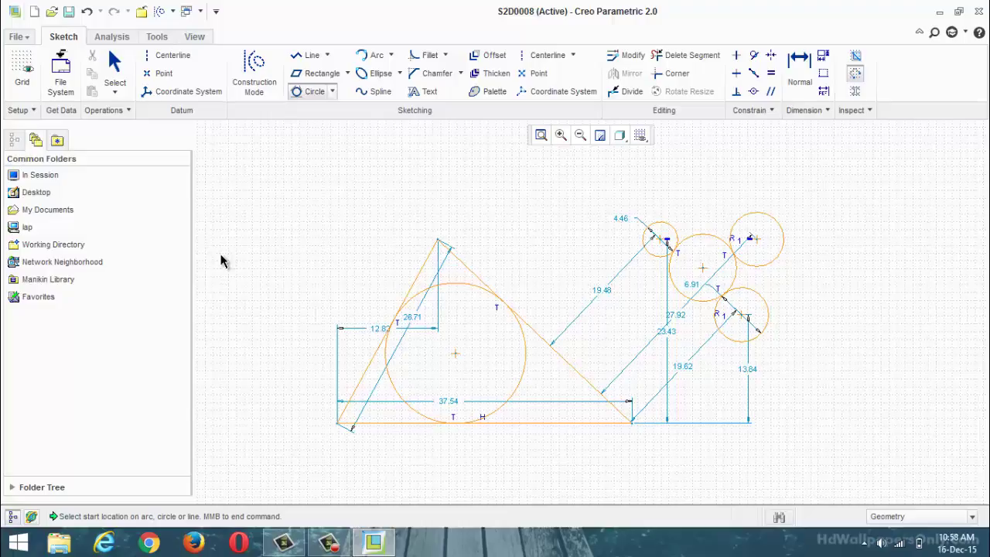
- Clear the whole sketch and draw two center-and-point circles, about 14.4 in diameter at lower left and 11 at upper right
key(ctrl+alt+a)
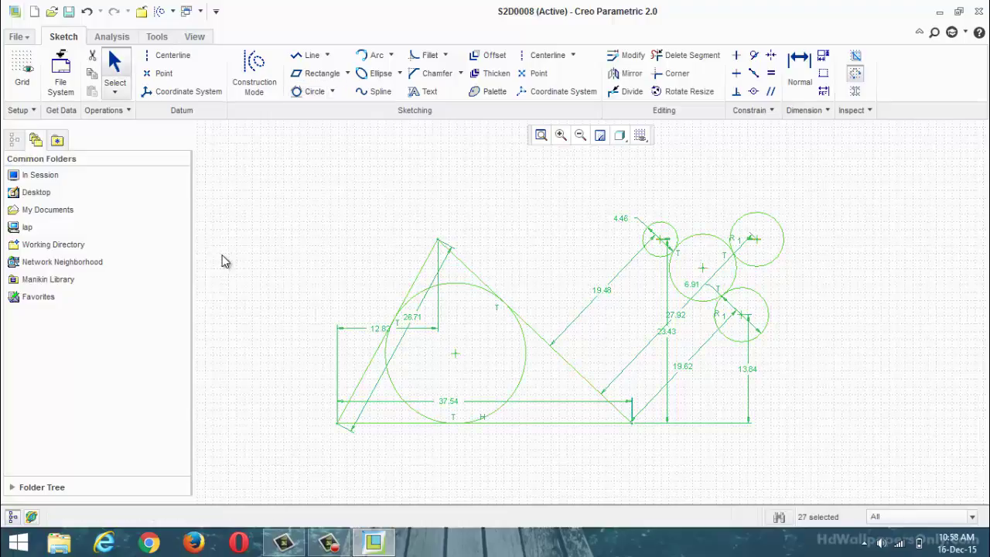
key(Delete)
click(332, 91)
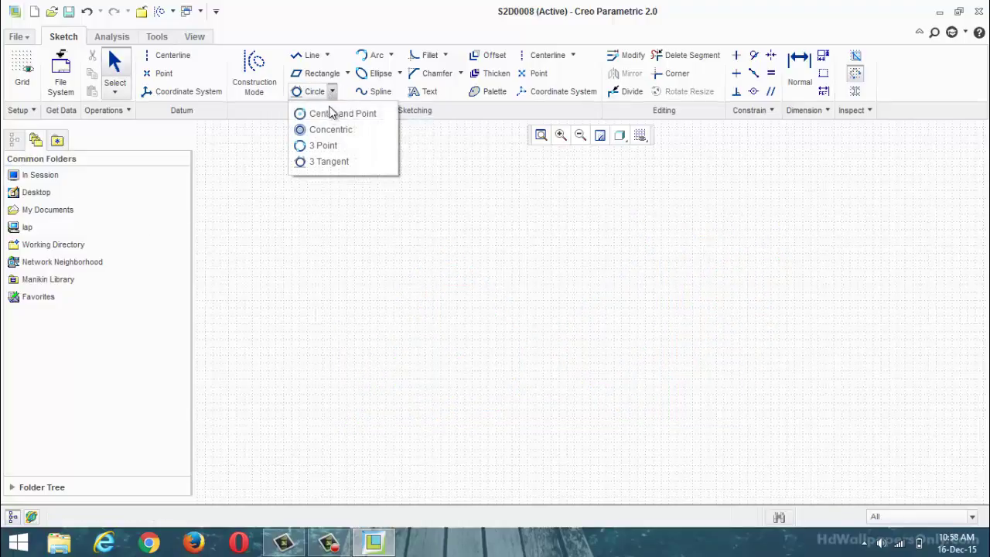
click(341, 113)
click(361, 419)
click(387, 373)
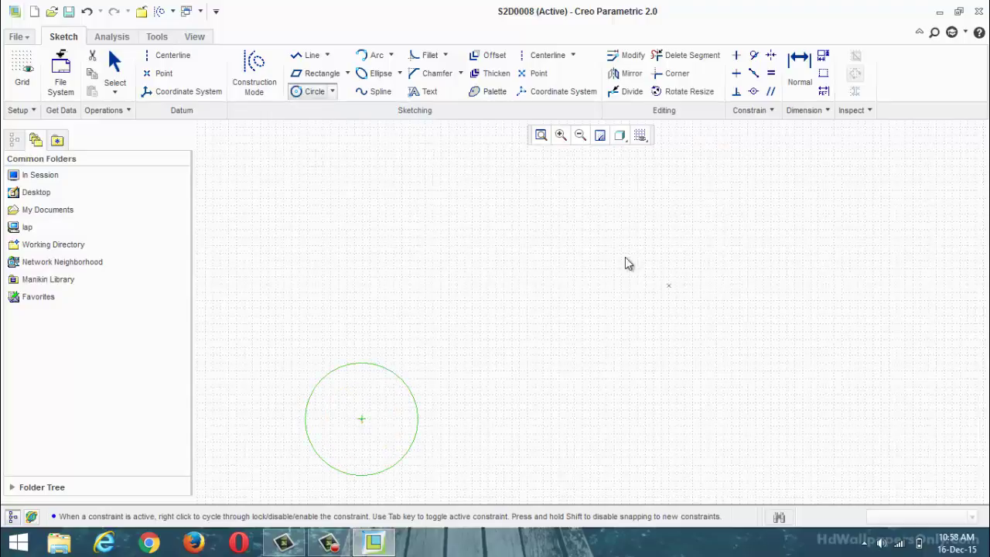
click(504, 251)
click(520, 217)
middle_click(558, 310)
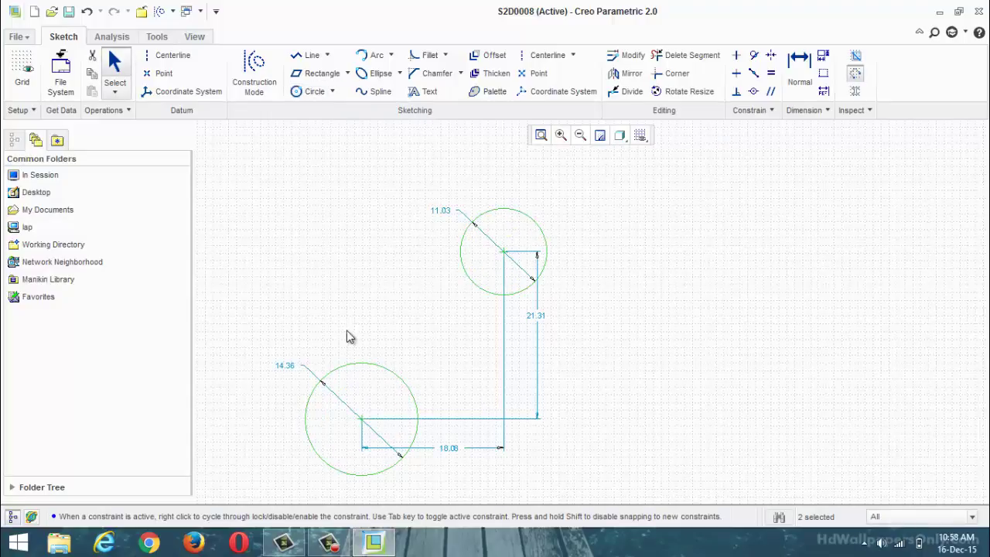
- Draw an outer Line Tangent about 27.9 long along the upper-left sides of both circles and undo it
click(327, 55)
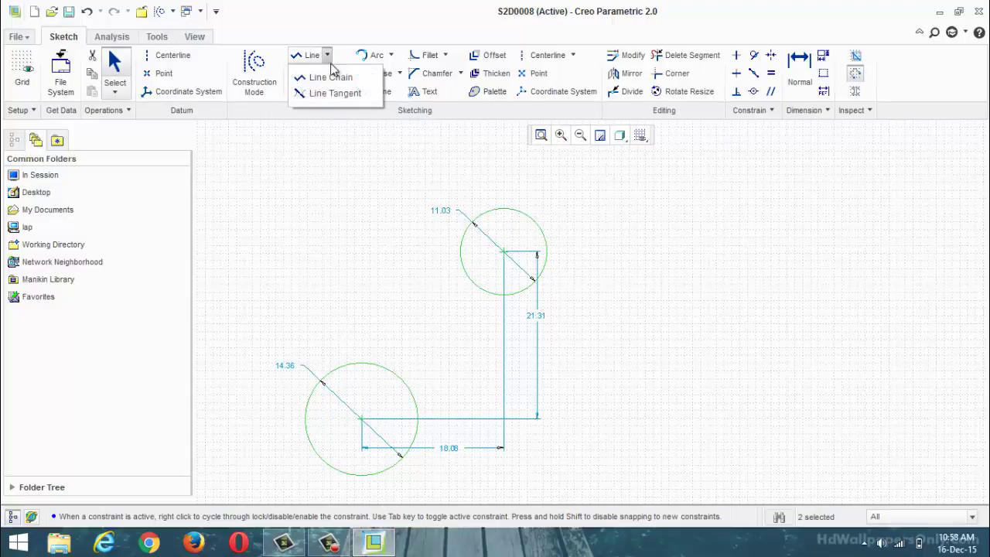
click(334, 93)
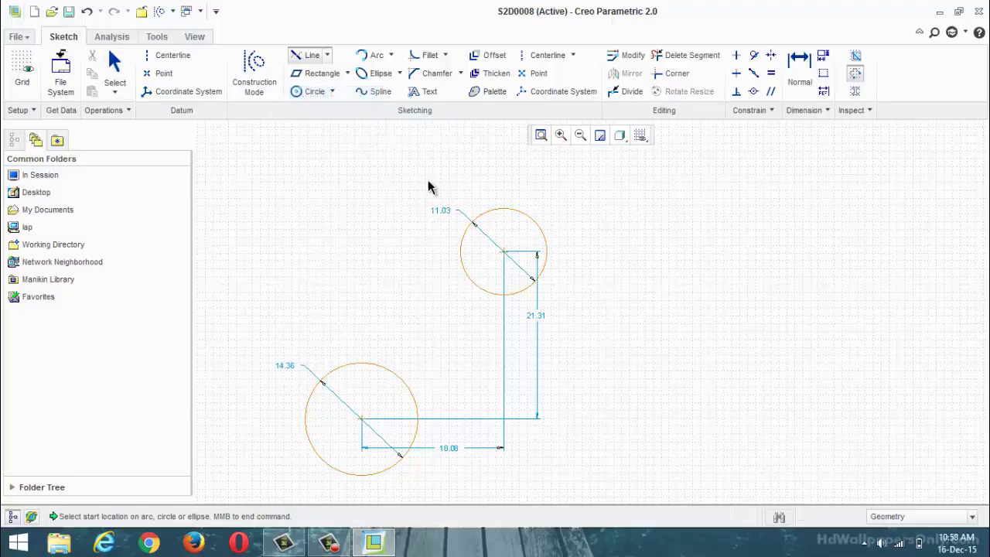
click(479, 222)
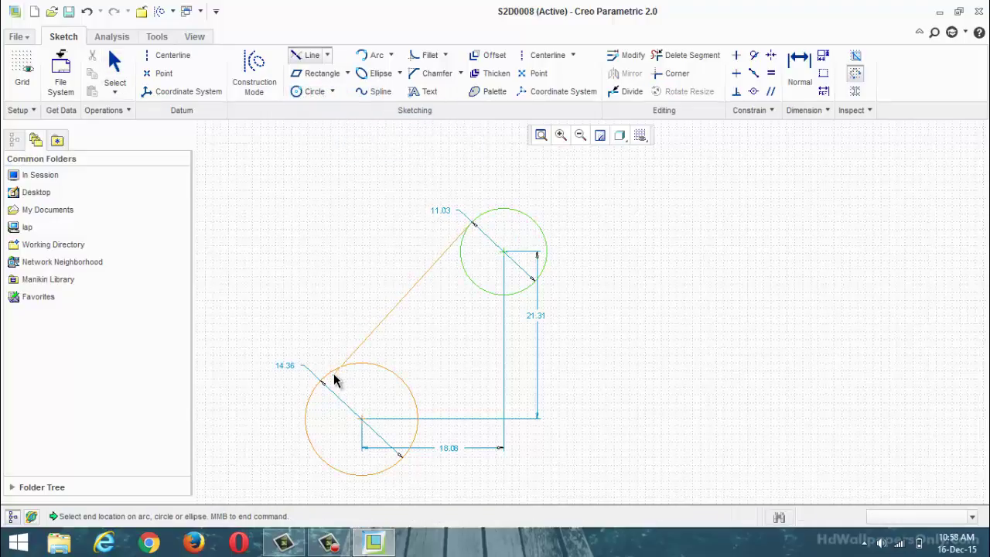
middle_click(334, 372)
click(469, 225)
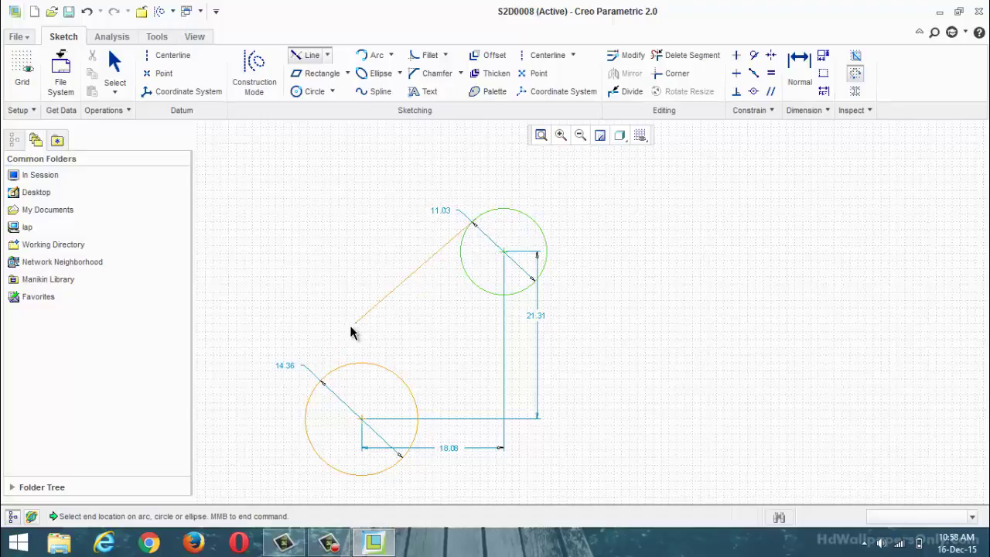
click(328, 380)
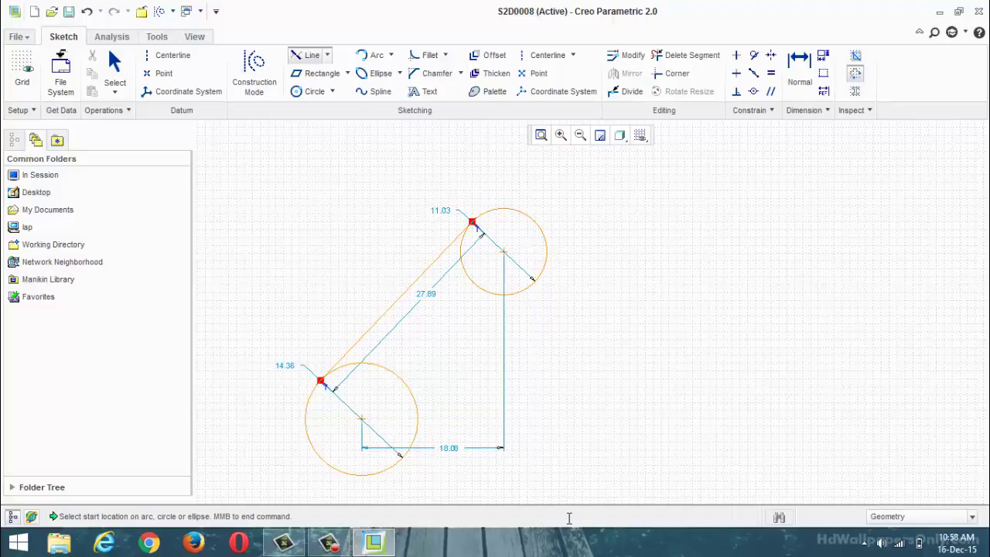
middle_click(433, 300)
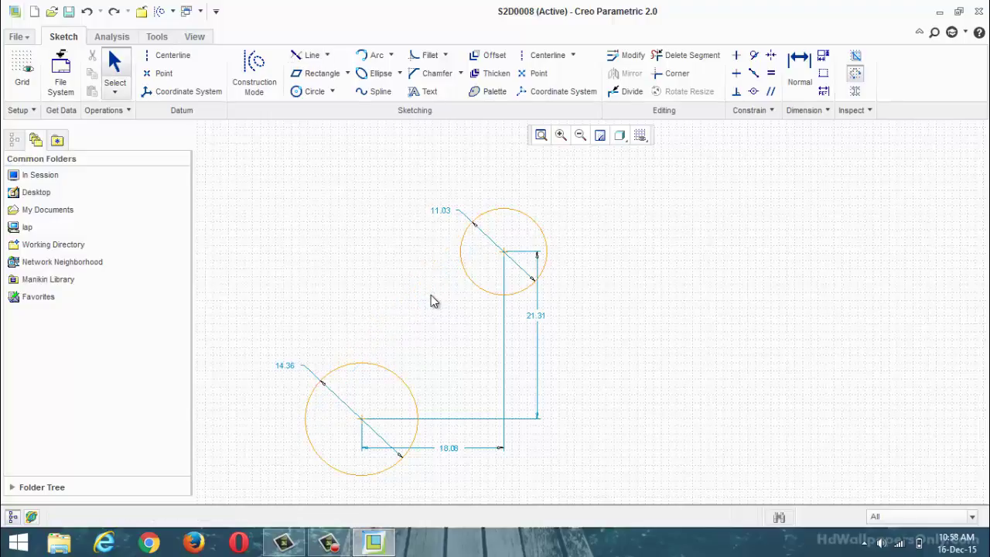
- Draw an inner Line Tangent about 24.9 long from the upper circle's left side to the lower circle's right side
click(322, 56)
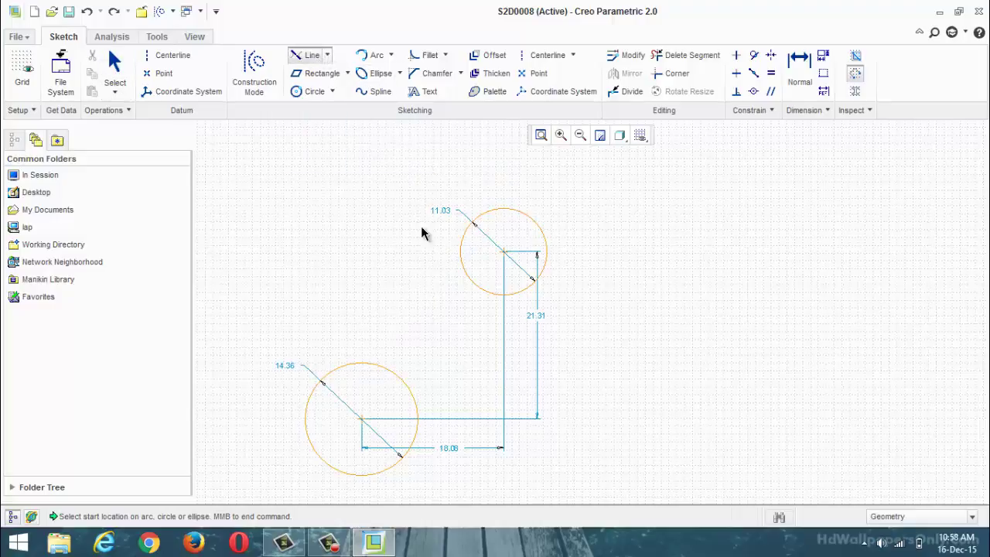
click(470, 224)
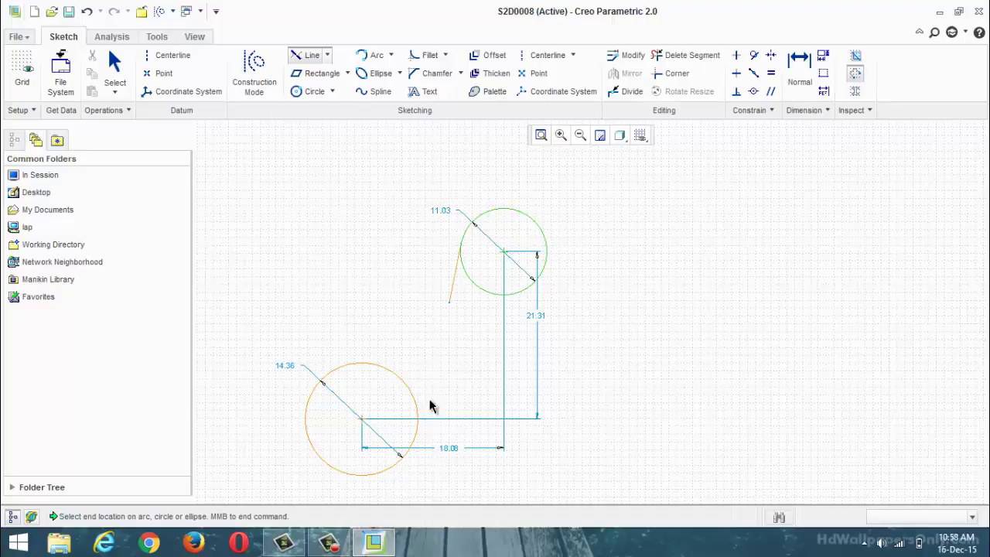
click(409, 454)
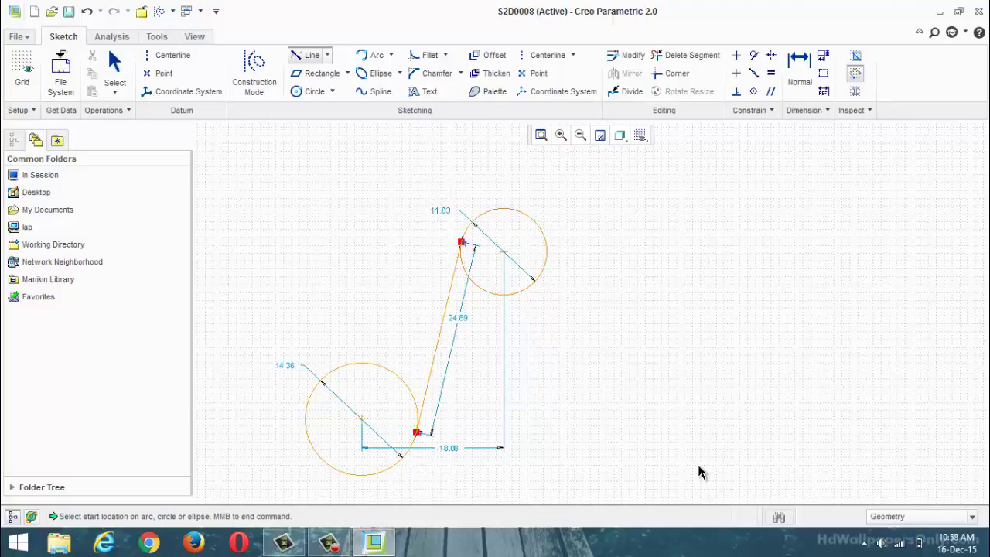
click(328, 56)
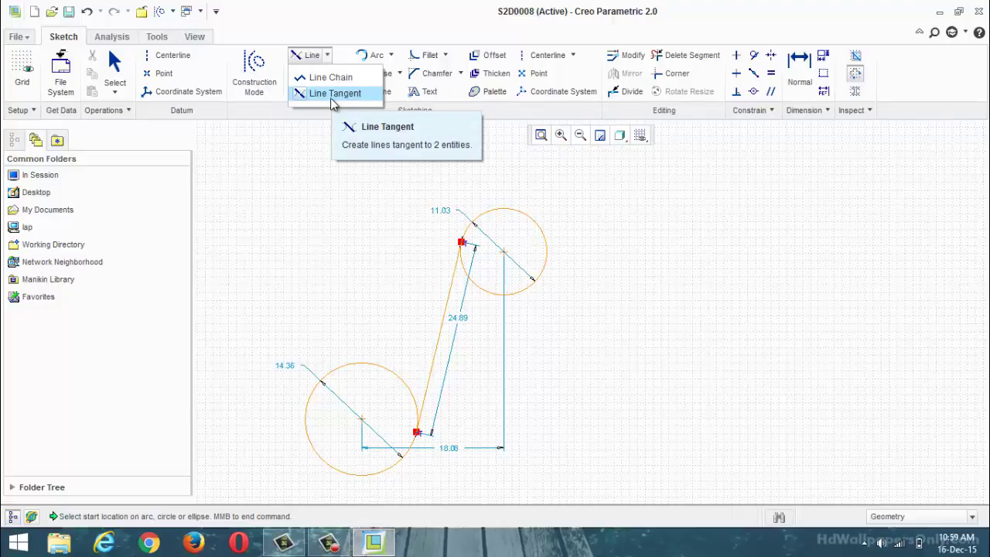
click(328, 542)
click(791, 404)
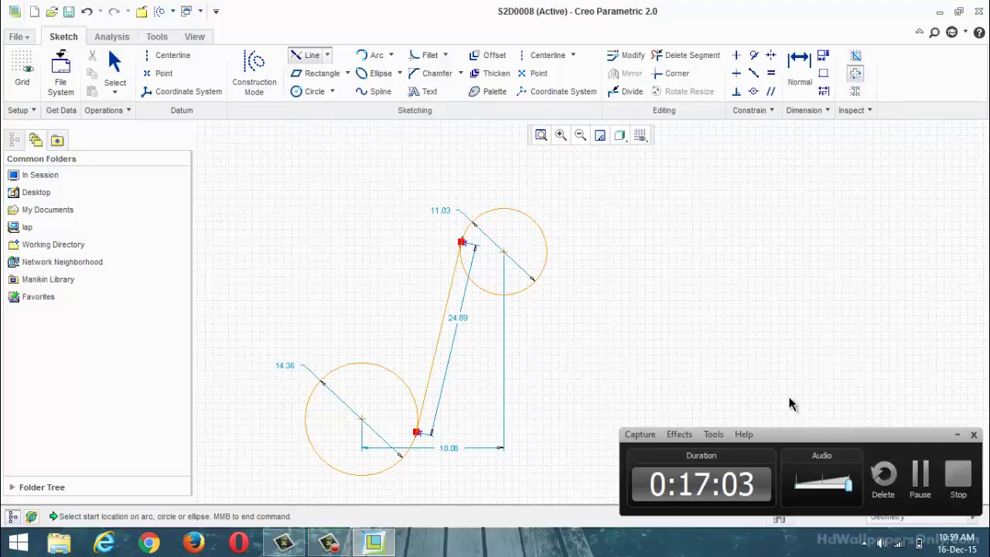
click(919, 479)
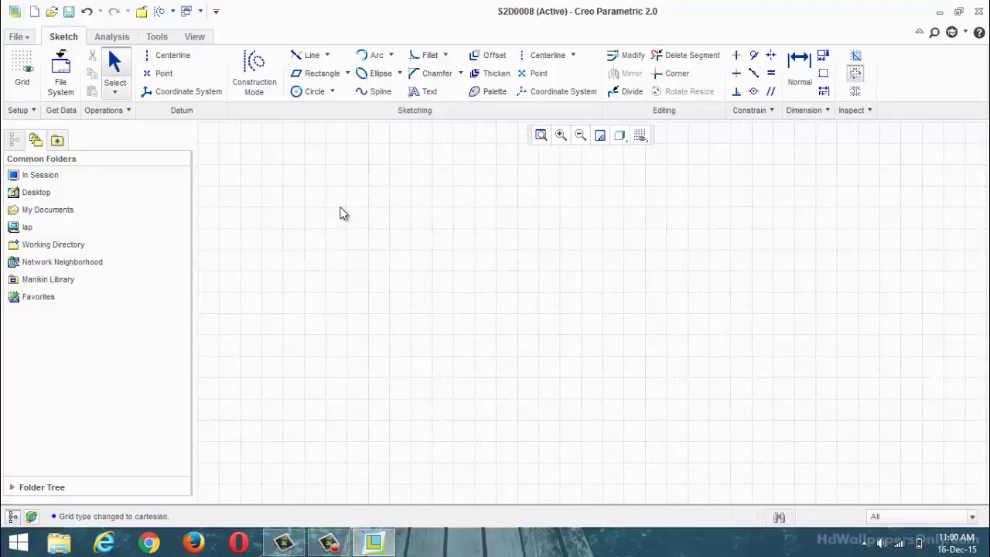
- Draw a vertical, a horizontal and an inclined datum centerline, the inclined one at about 54 degrees to the vertical
click(163, 61)
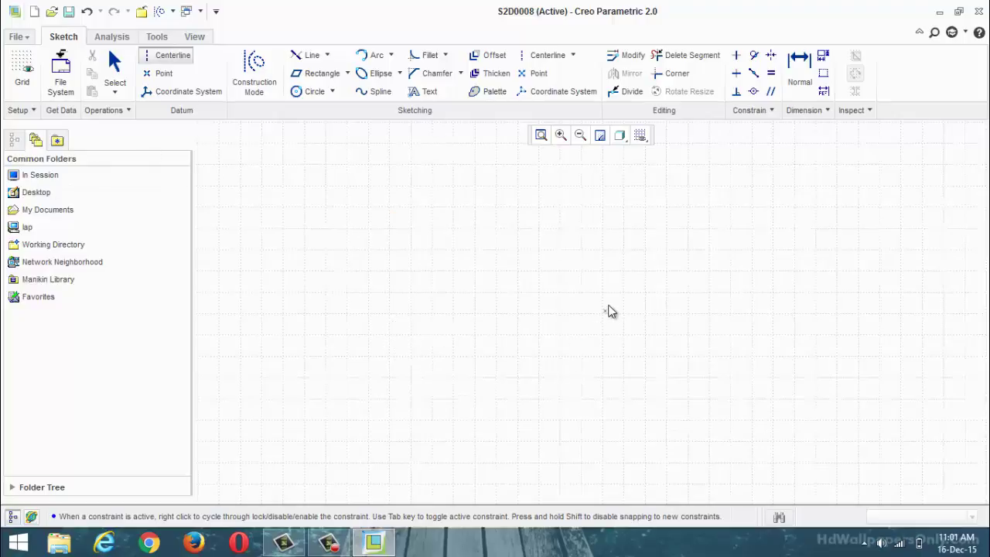
click(606, 257)
click(604, 370)
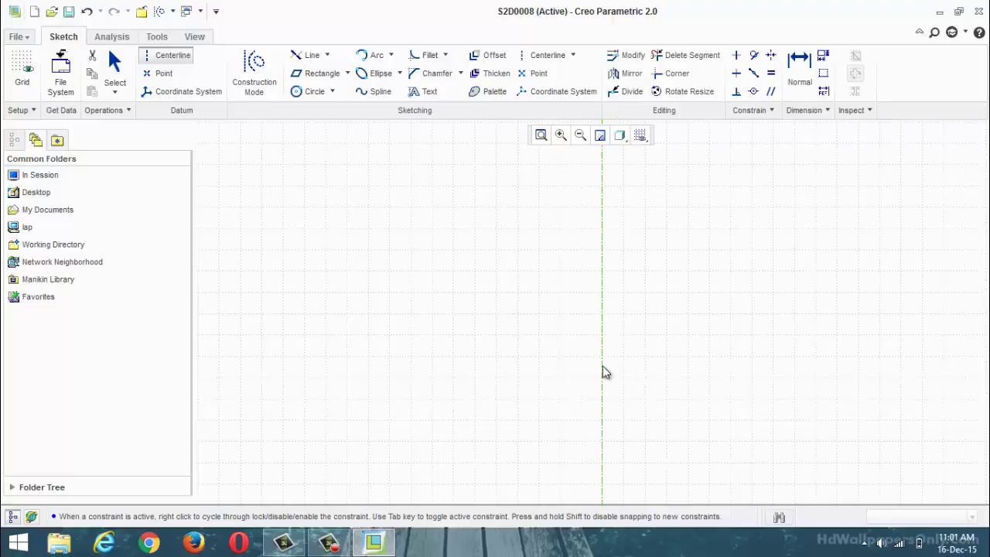
click(537, 297)
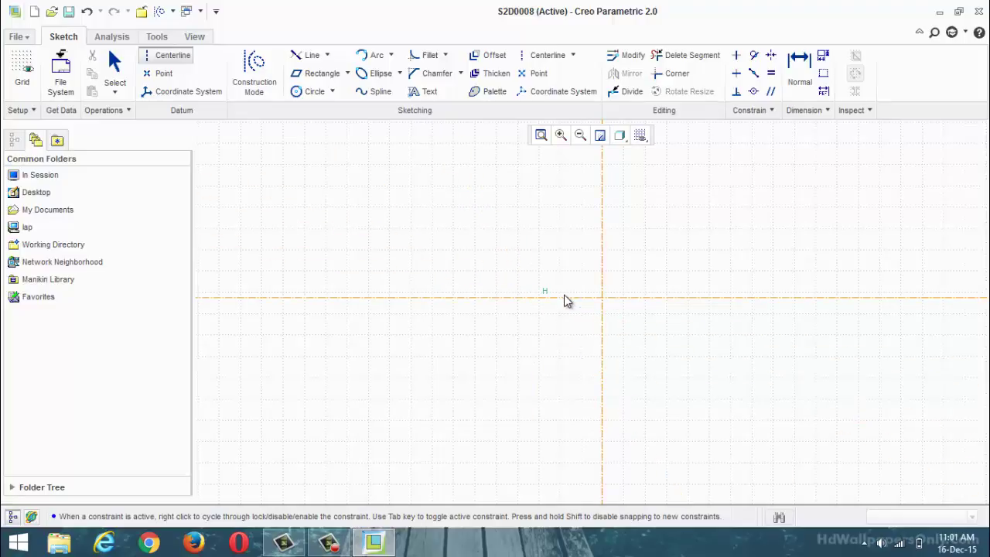
click(564, 297)
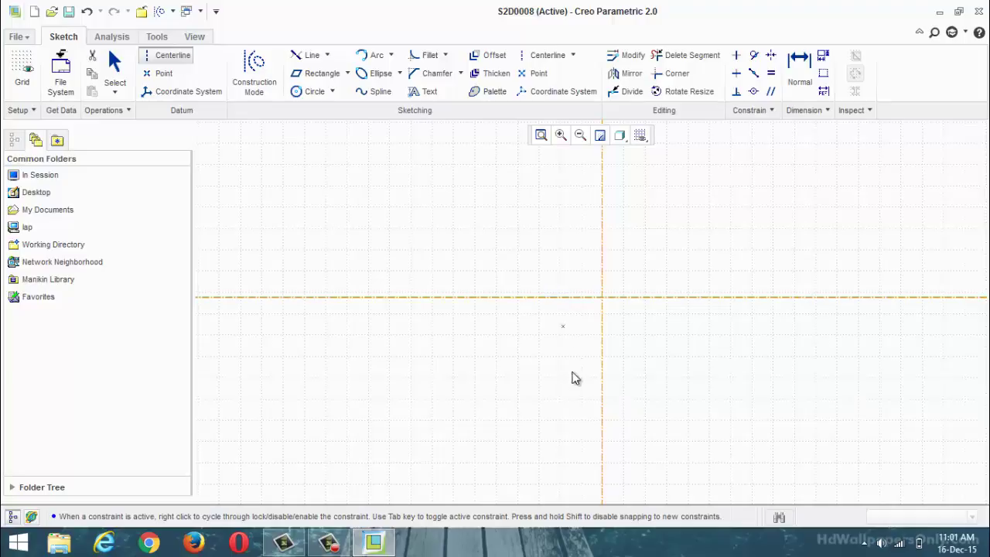
click(516, 378)
click(632, 286)
middle_click(668, 397)
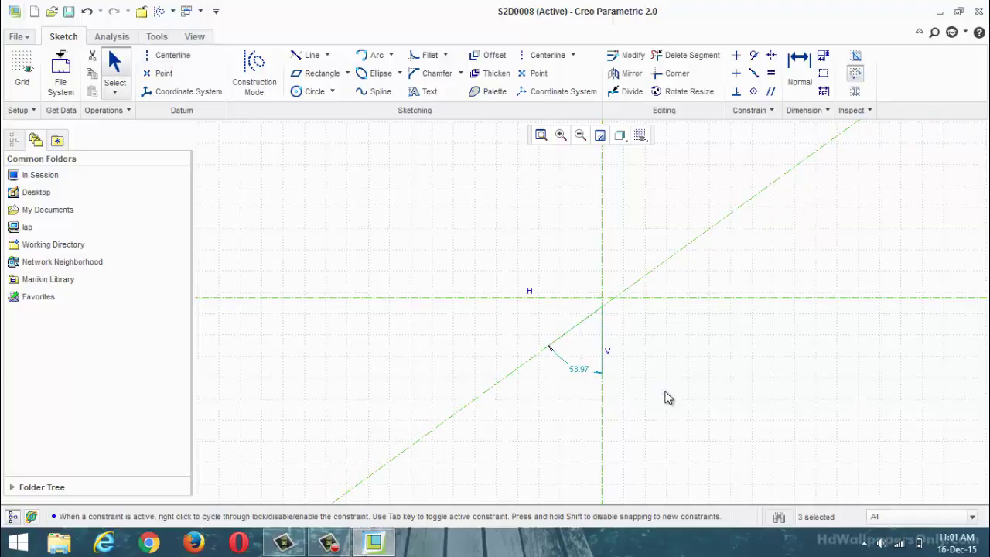
- Add a second vertical datum centerline about 7.7 to the left of the first one
click(168, 56)
click(432, 296)
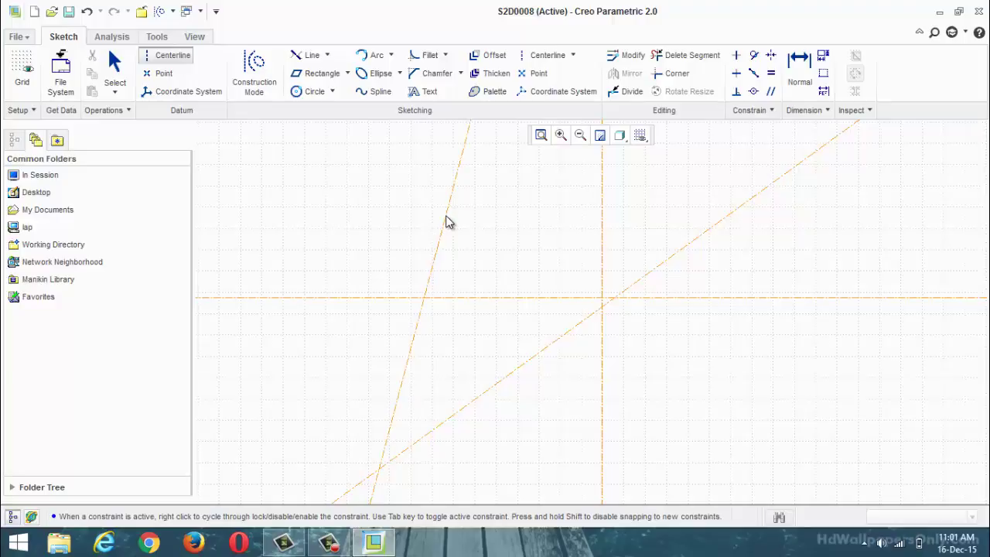
click(441, 289)
middle_click(485, 280)
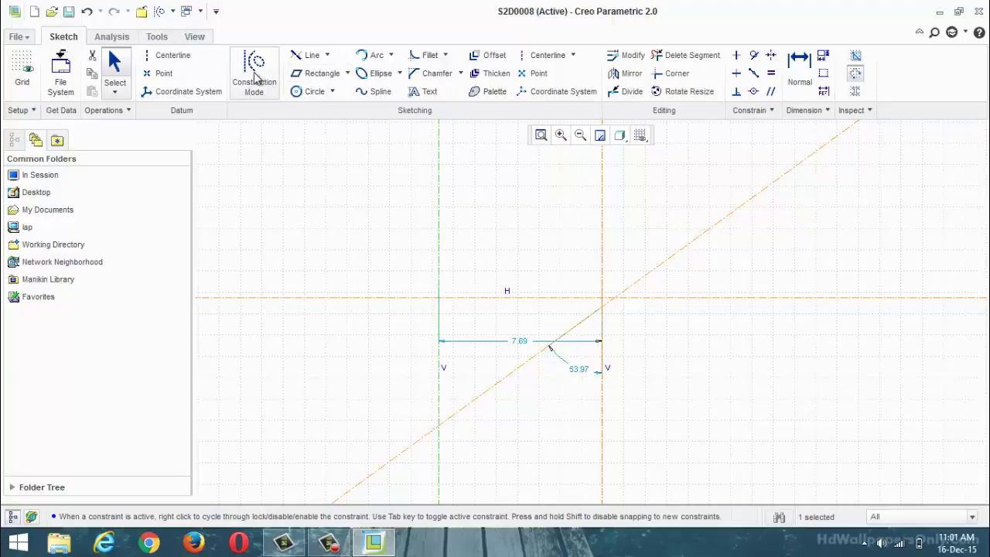
- Place seven datum points scattered above and below the horizontal centerline
click(164, 73)
click(348, 221)
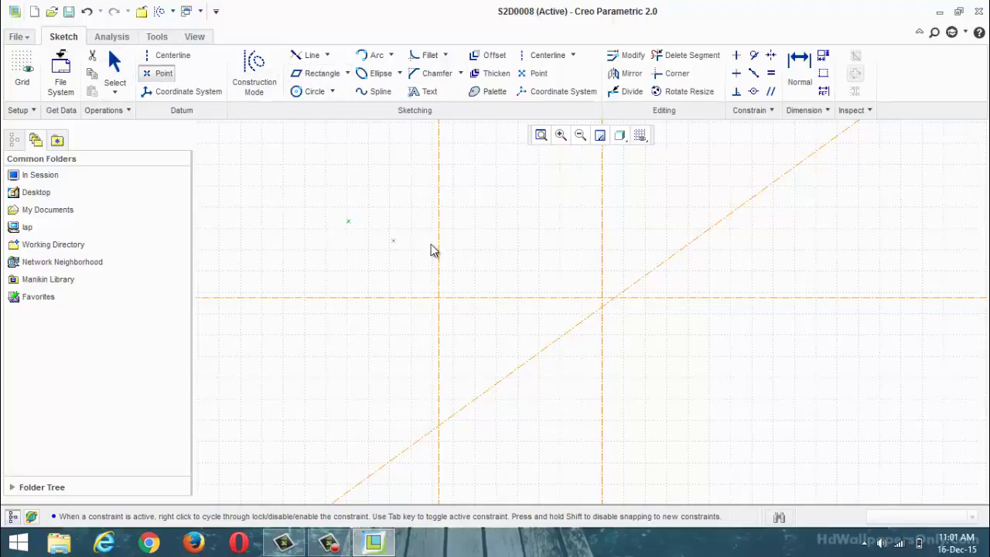
click(801, 221)
click(822, 367)
click(376, 367)
key(Escape)
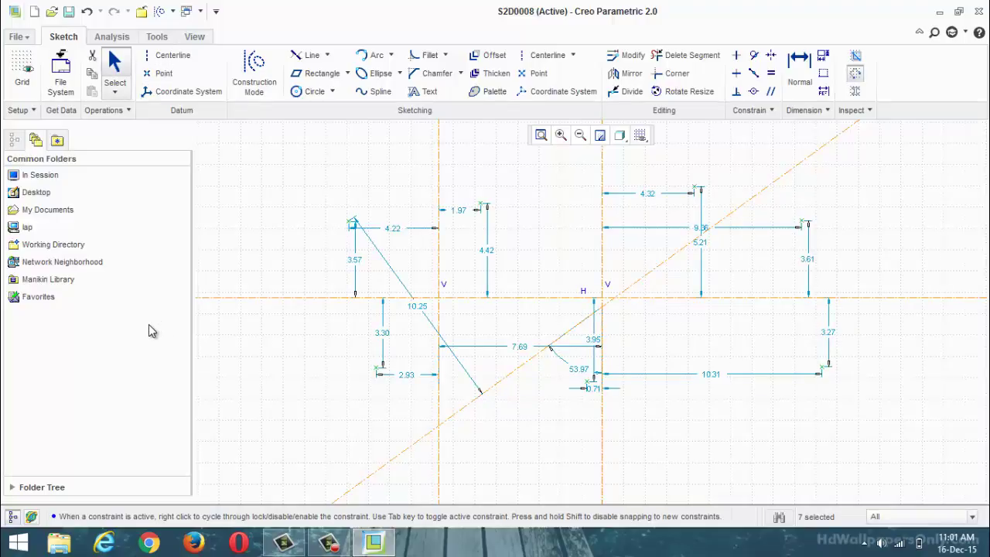
- Remove the datum points and undo all the centerlines back to an empty sketch
key(Delete)
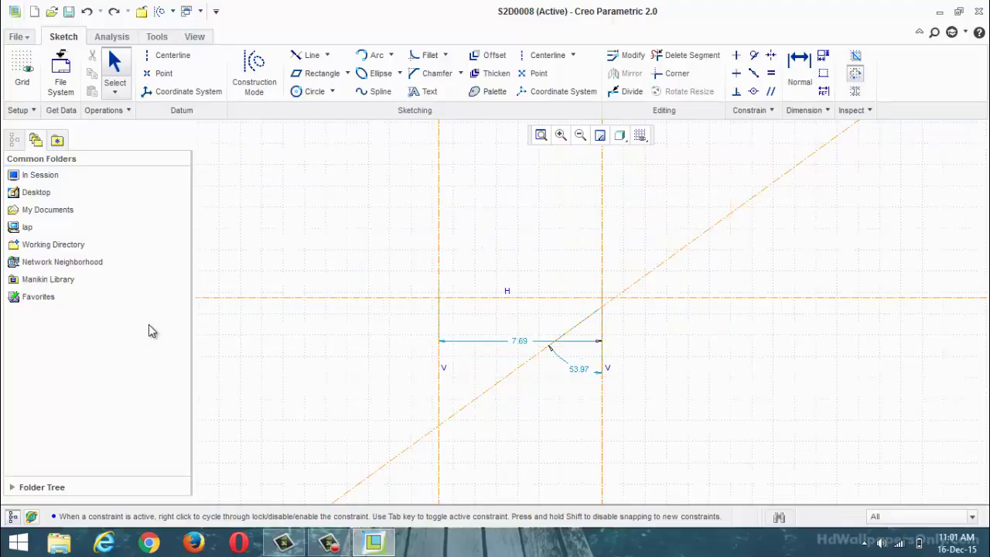
key(ctrl+z)
key(ctrl+z)
key(ctrl+z)
key(ctrl+z)
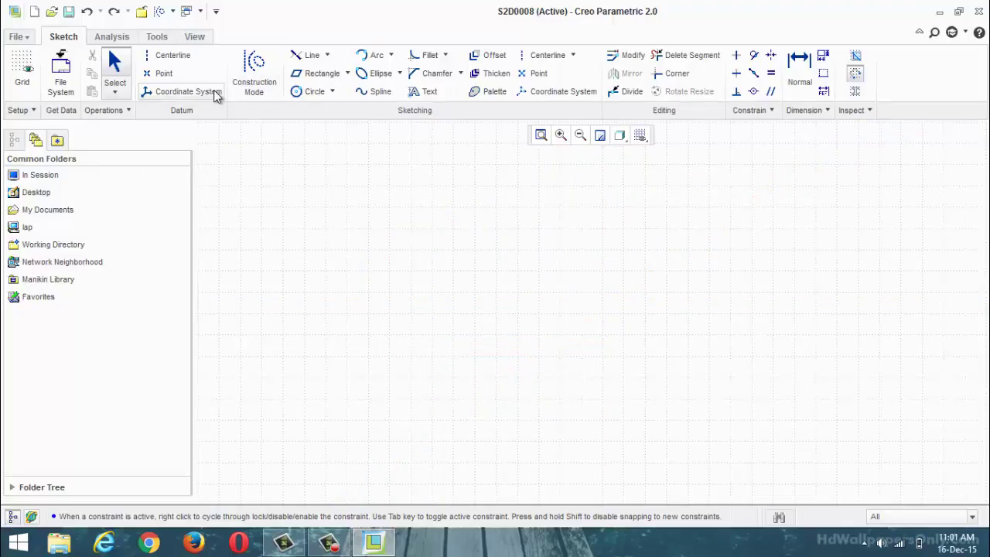
- Place a datum coordinate system near the middle of the empty sketch
click(189, 91)
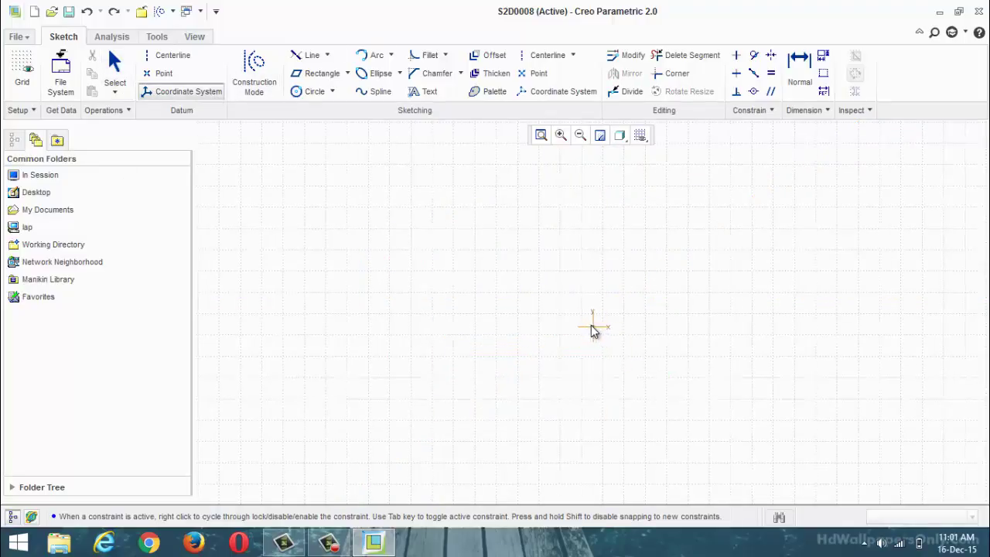
click(579, 316)
middle_click(670, 376)
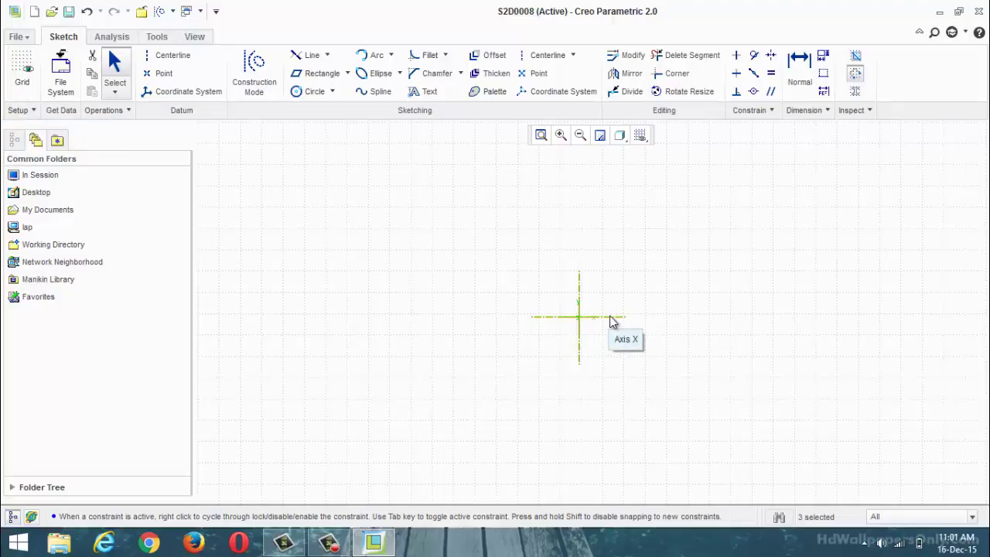
- Set the sketch grid spacing to Static, keeping the Cartesian grid type and 1.000000 X and Y spacing
click(33, 74)
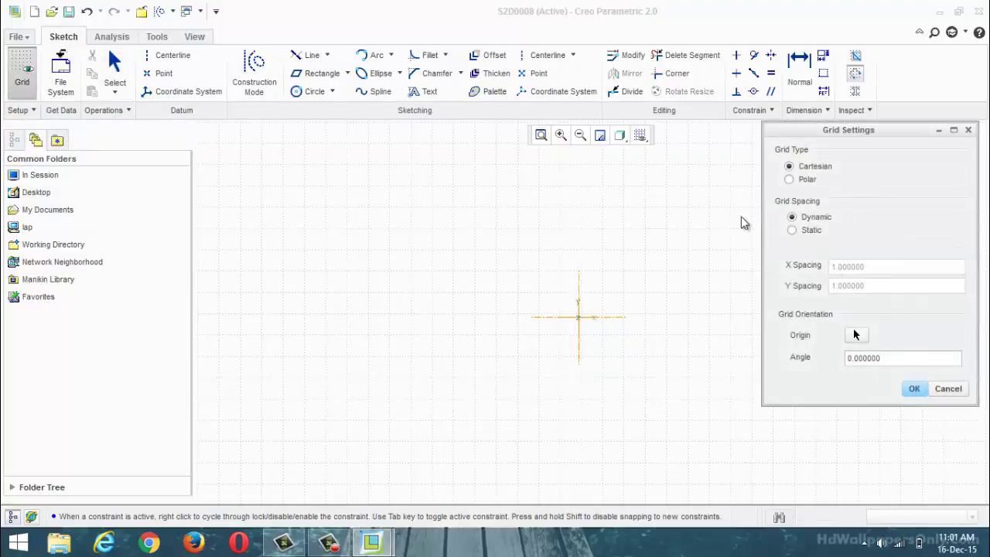
click(792, 231)
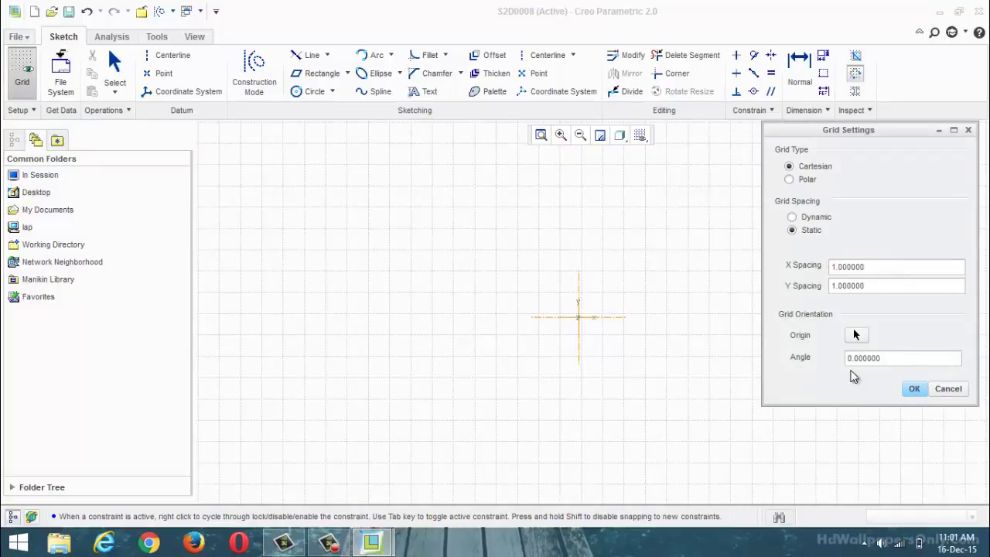
click(914, 389)
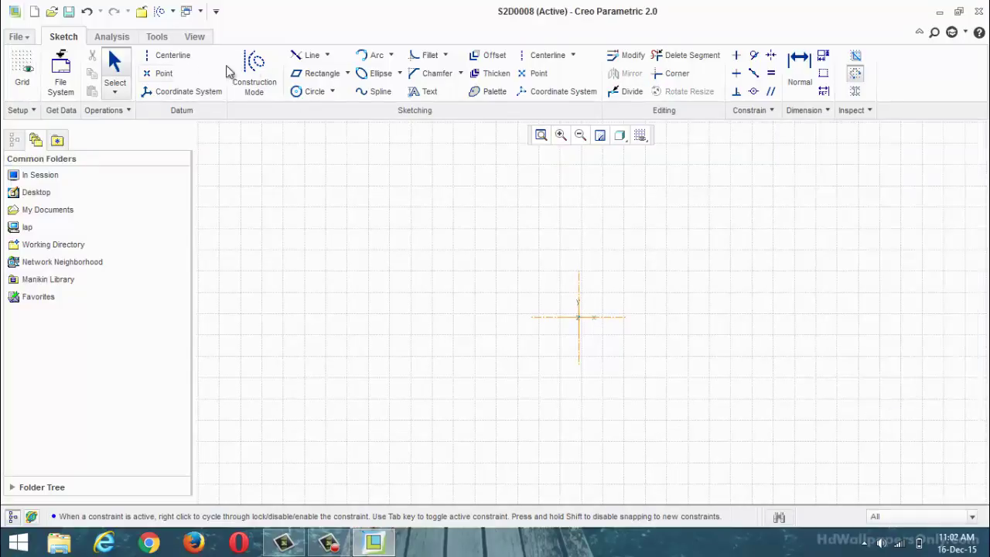
- Sketch a horizontal line chain segment about 12.15 long, running right from the datum coordinate system's origin
click(327, 55)
click(316, 77)
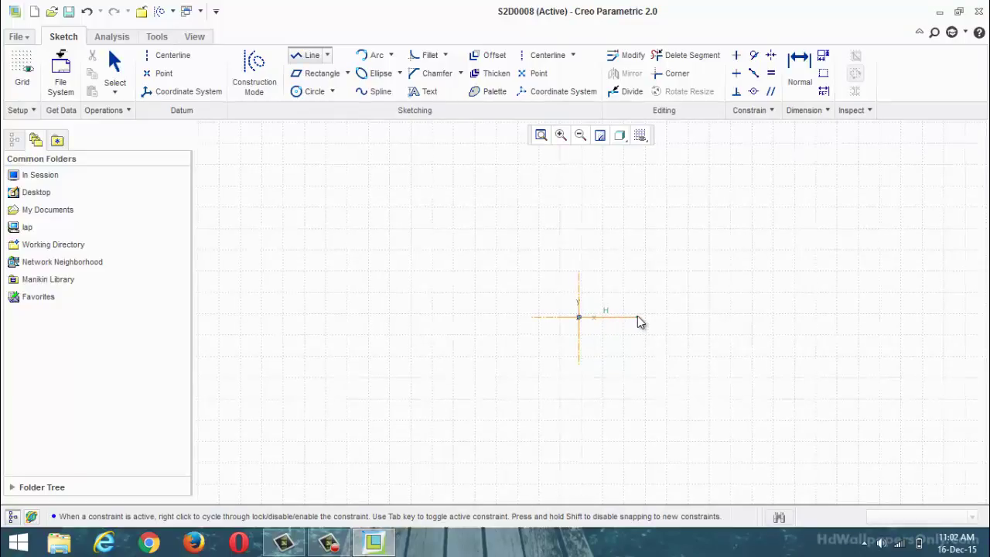
click(839, 317)
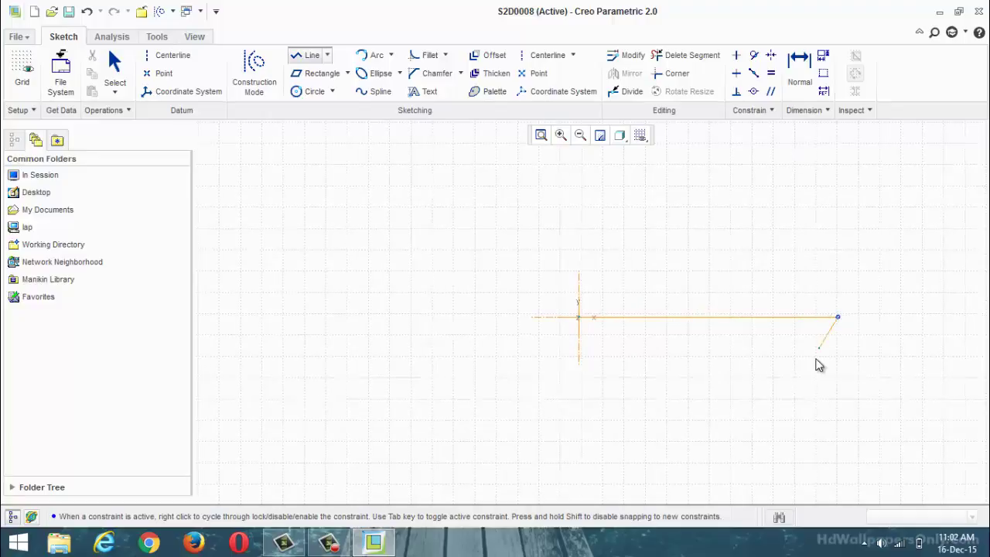
middle_click(796, 393)
middle_click(795, 393)
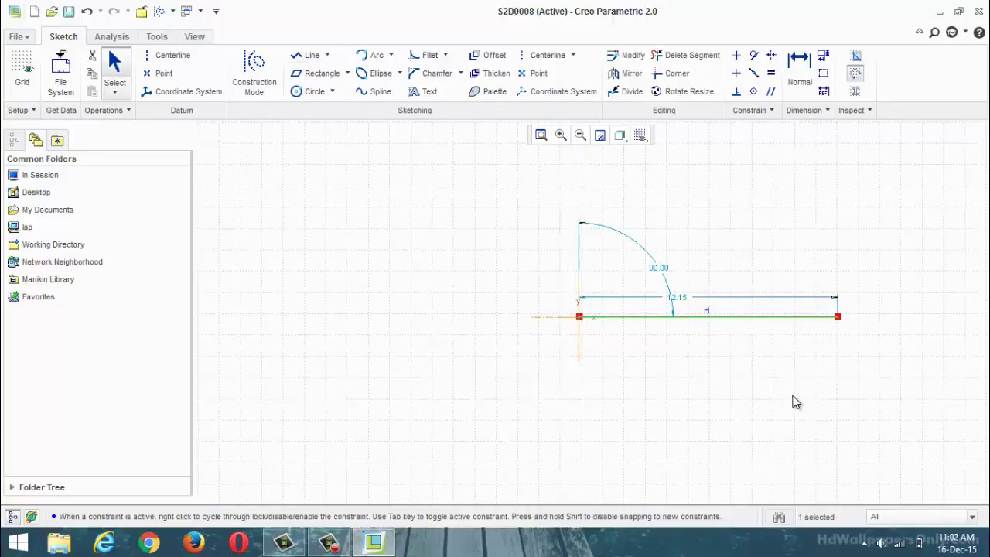
scroll(844, 318, up, 6)
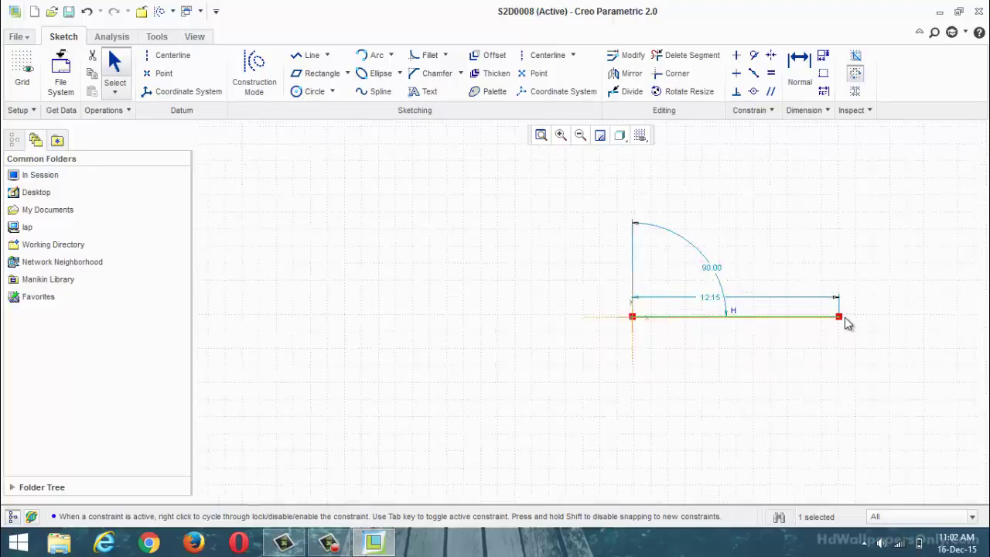
scroll(836, 318, down, 9)
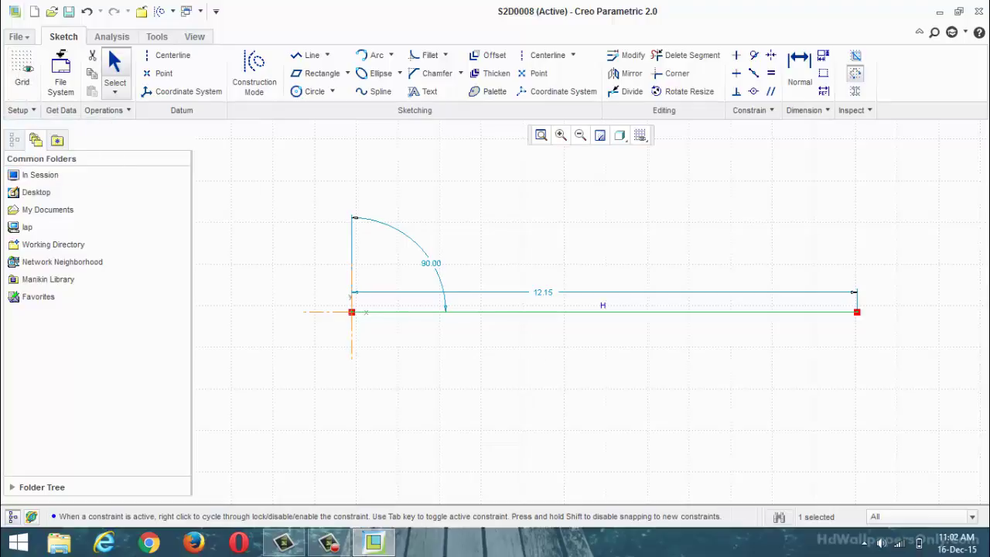
click(329, 542)
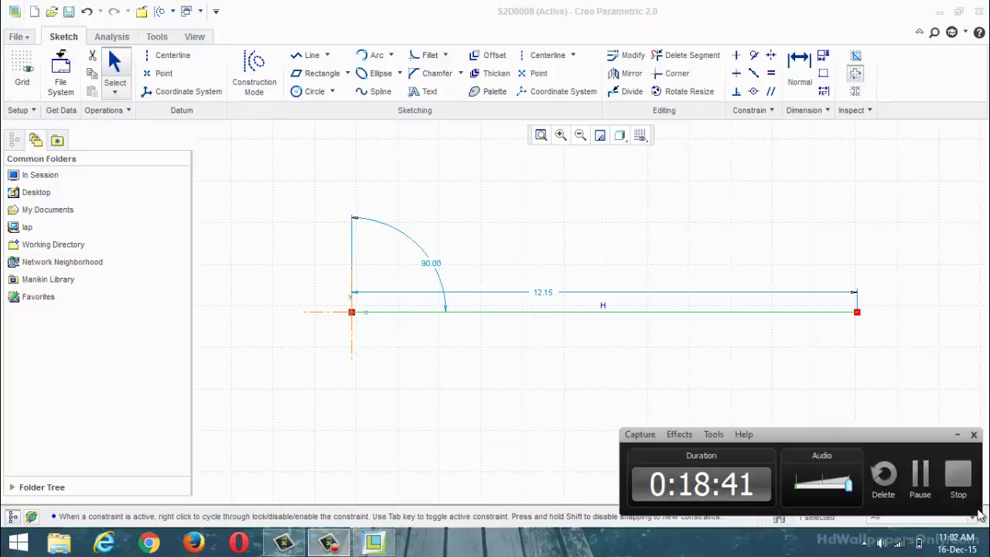
click(920, 476)
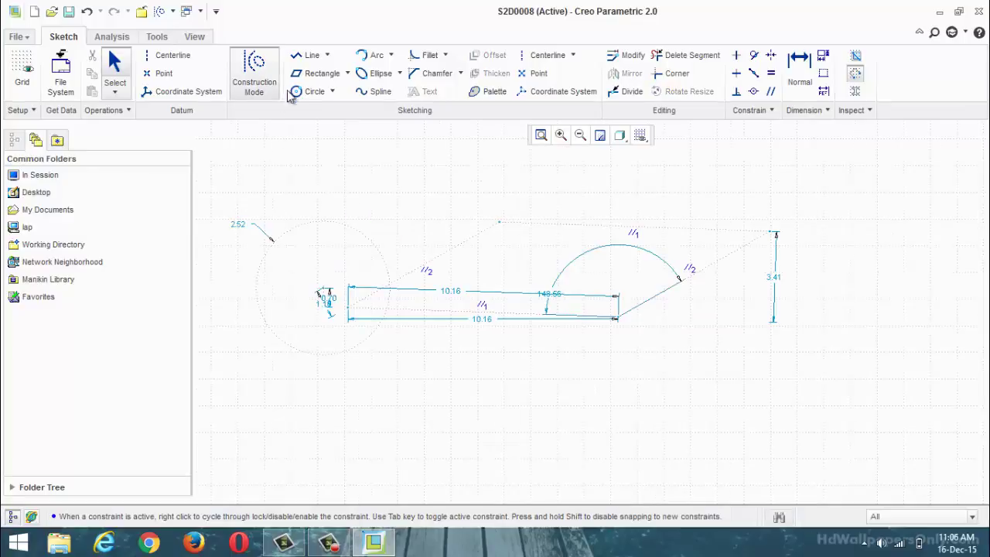
- Sketch a slanted construction line about 16.29 long below the circle and parallelogram, rising slightly to the right
click(311, 56)
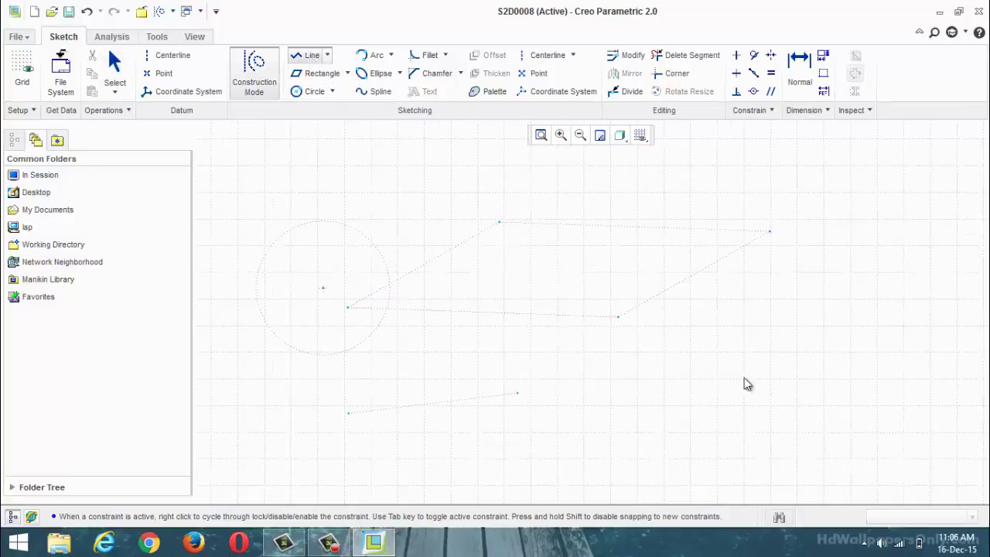
click(776, 338)
middle_click(812, 410)
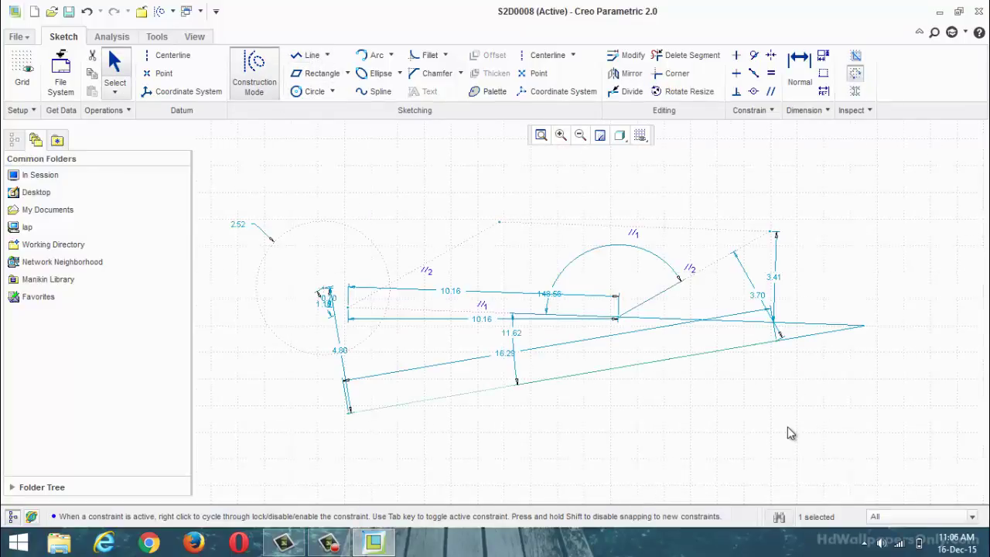
click(704, 393)
scroll(482, 408, down, 3)
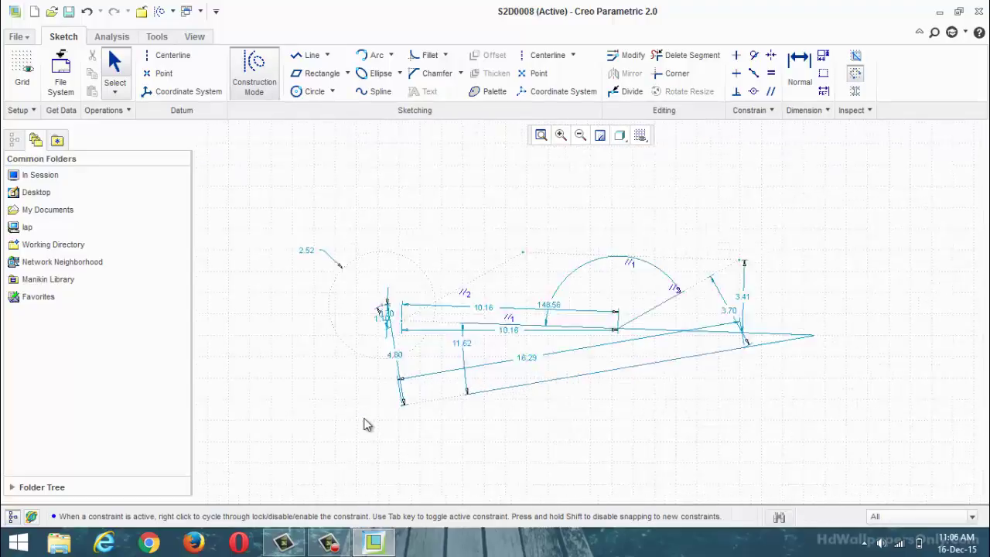
scroll(694, 253, down, 2)
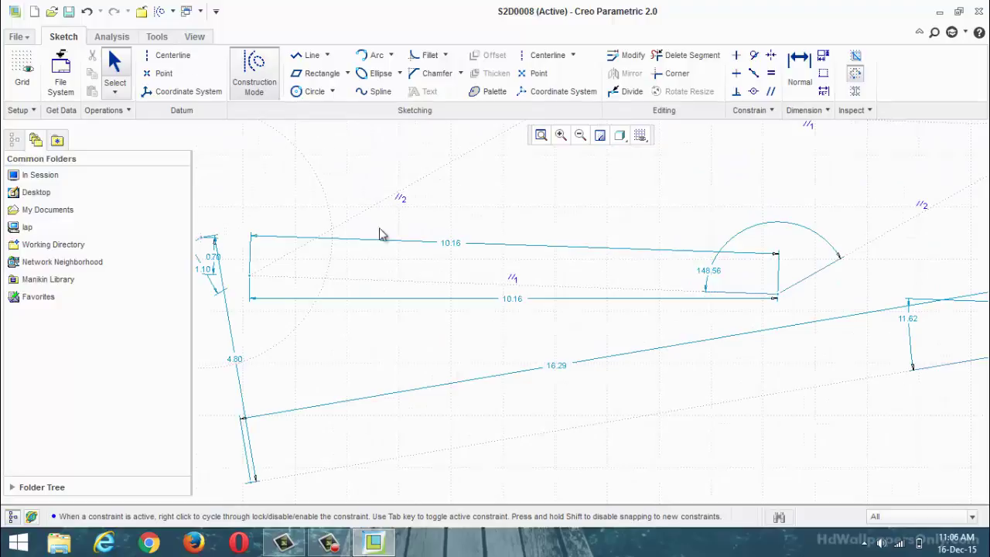
scroll(619, 352, up, 4)
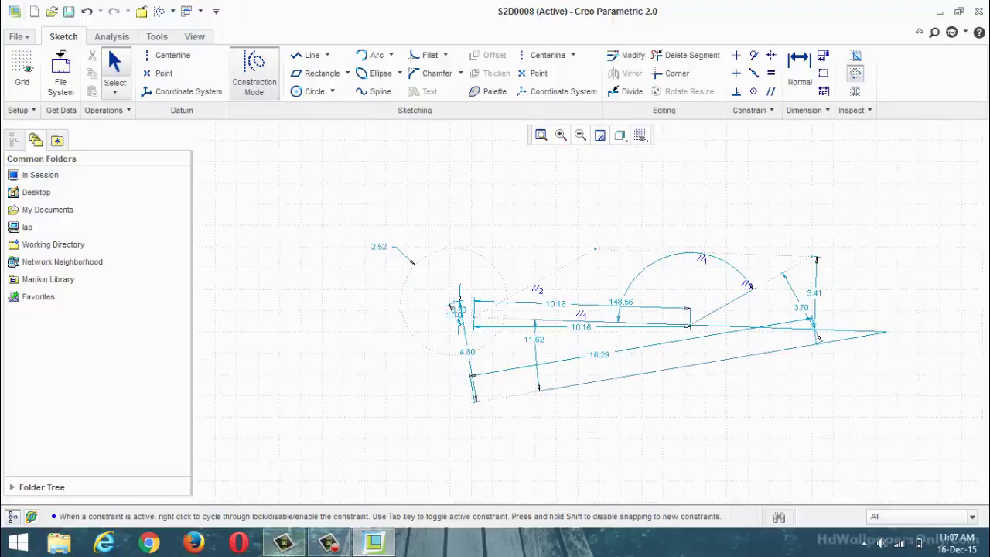